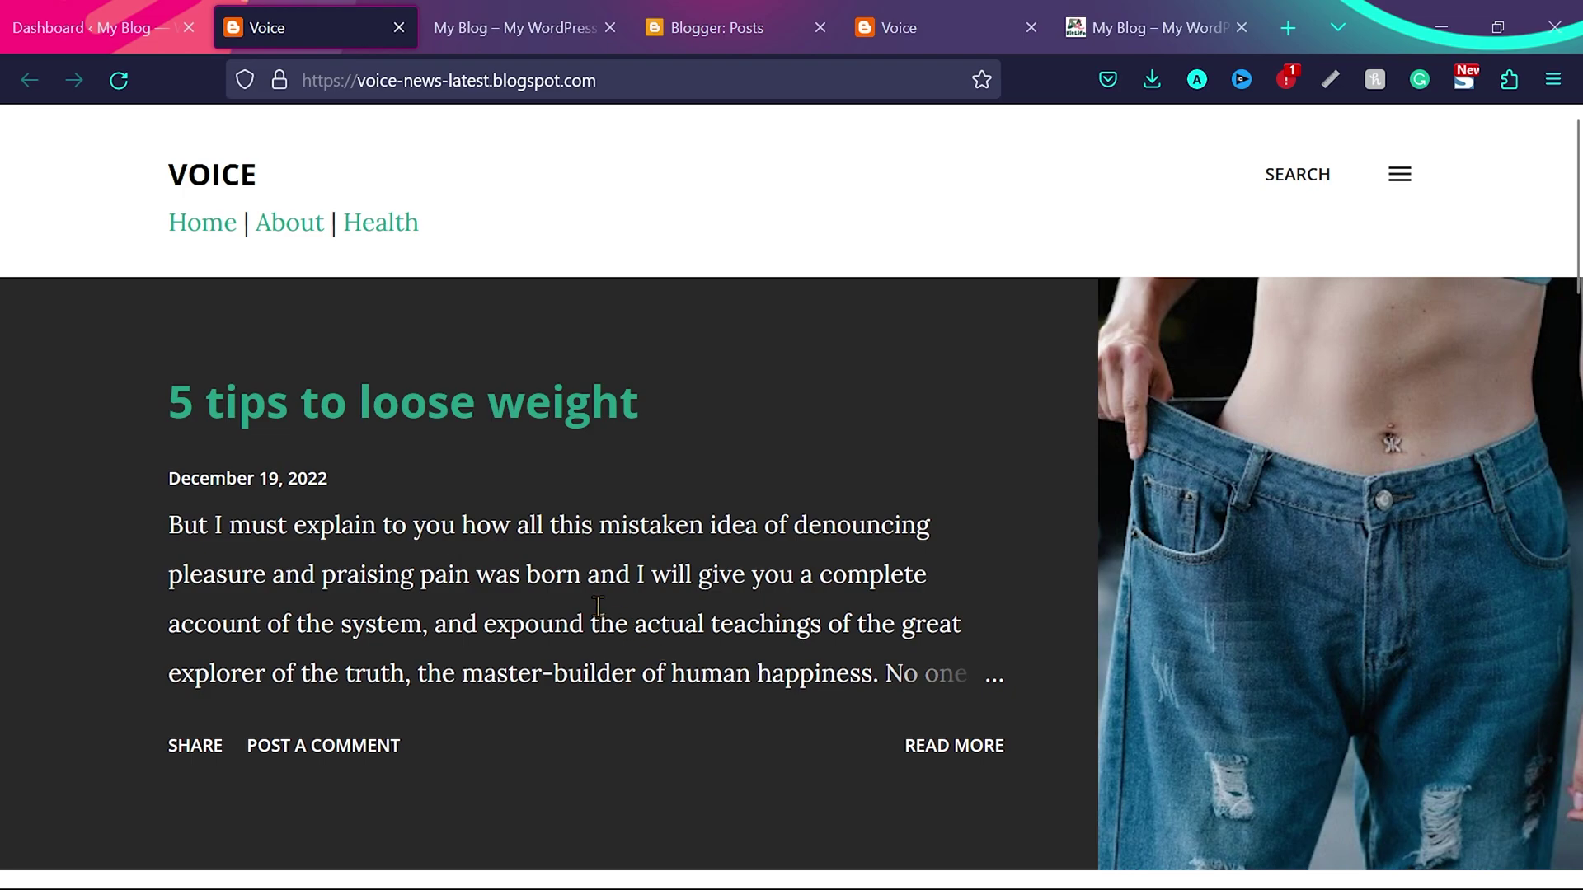
# Step: Scroll through the live Voice blog, then bring up its four published posts in the Blogger dashboard
pyautogui.scroll(-15, 746, 572)
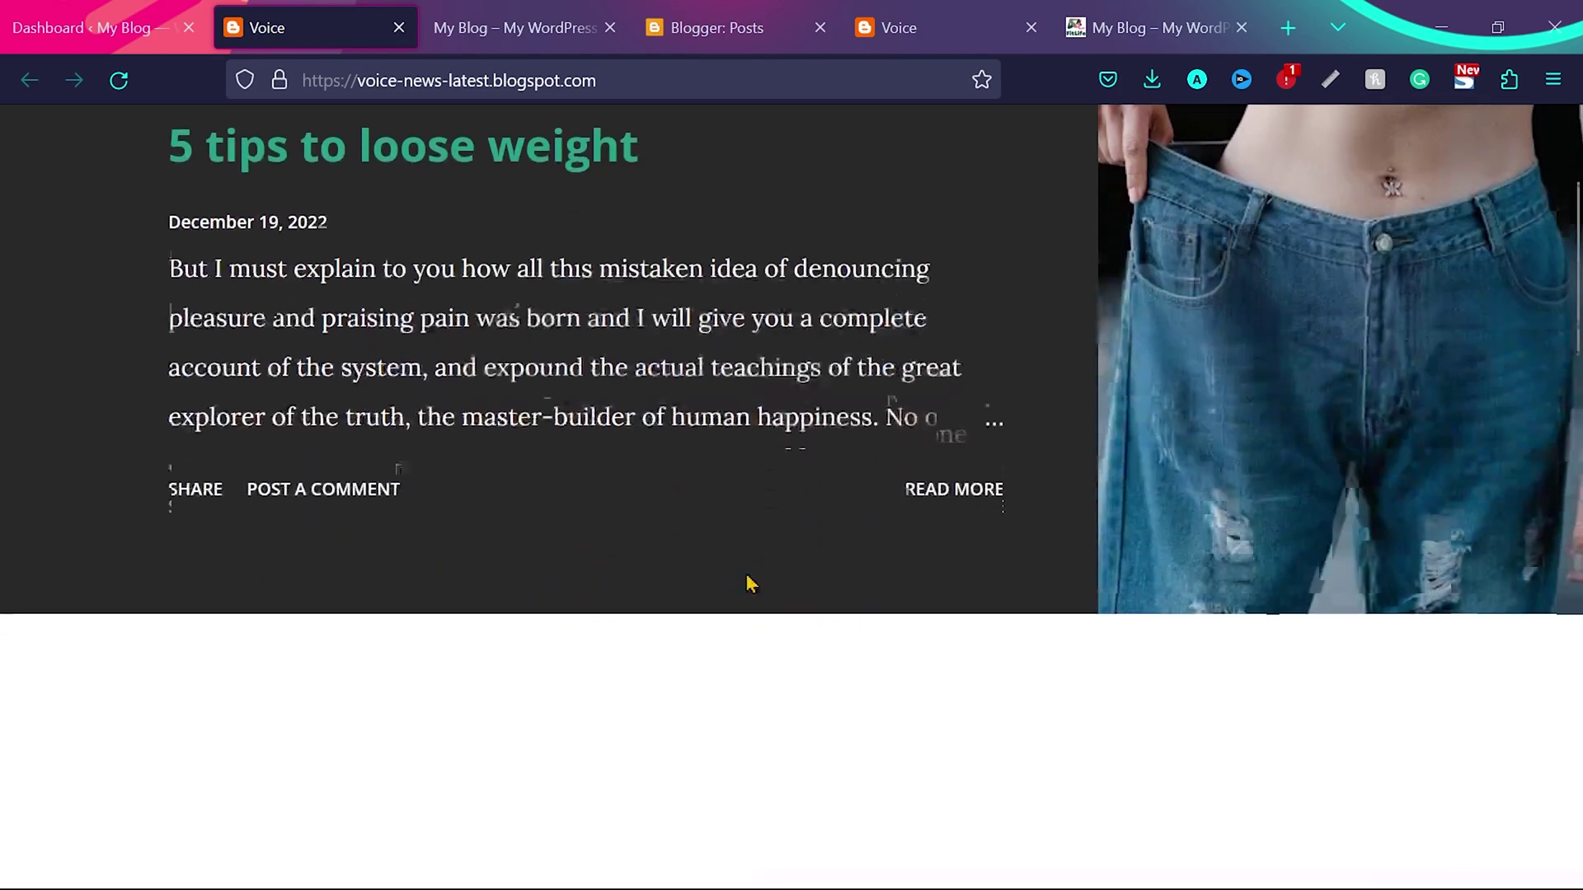
pyautogui.scroll(-5, 746, 572)
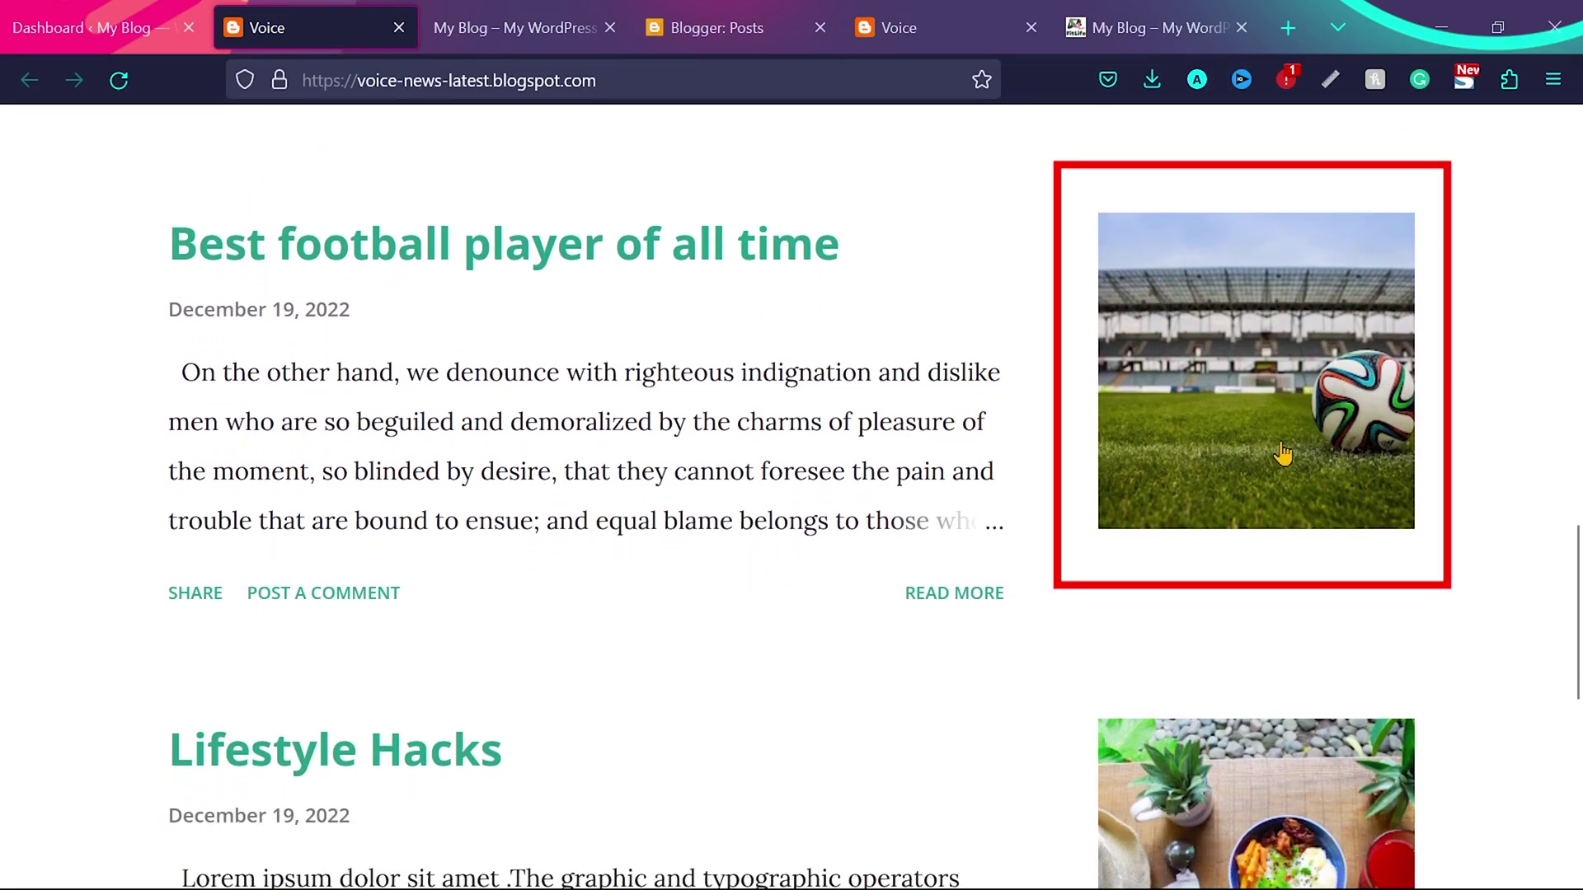
pyautogui.click(487, 25)
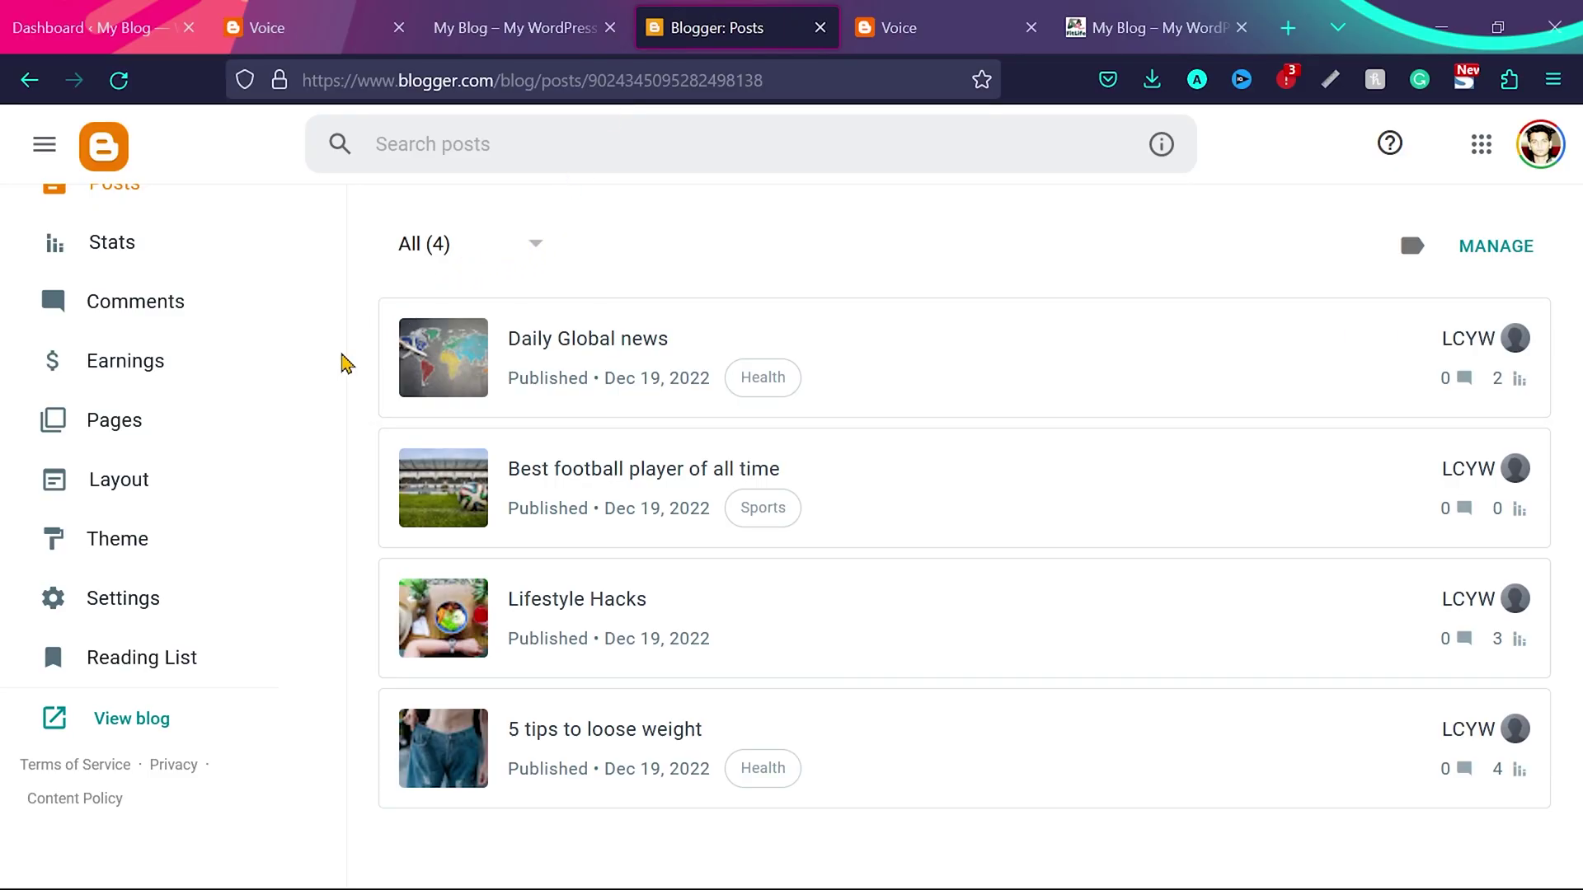
# Step: Back up the Voice blog's content from Settings > Manage Blog, downloading blog-07-29-2023(2).xml
pyautogui.click(178, 610)
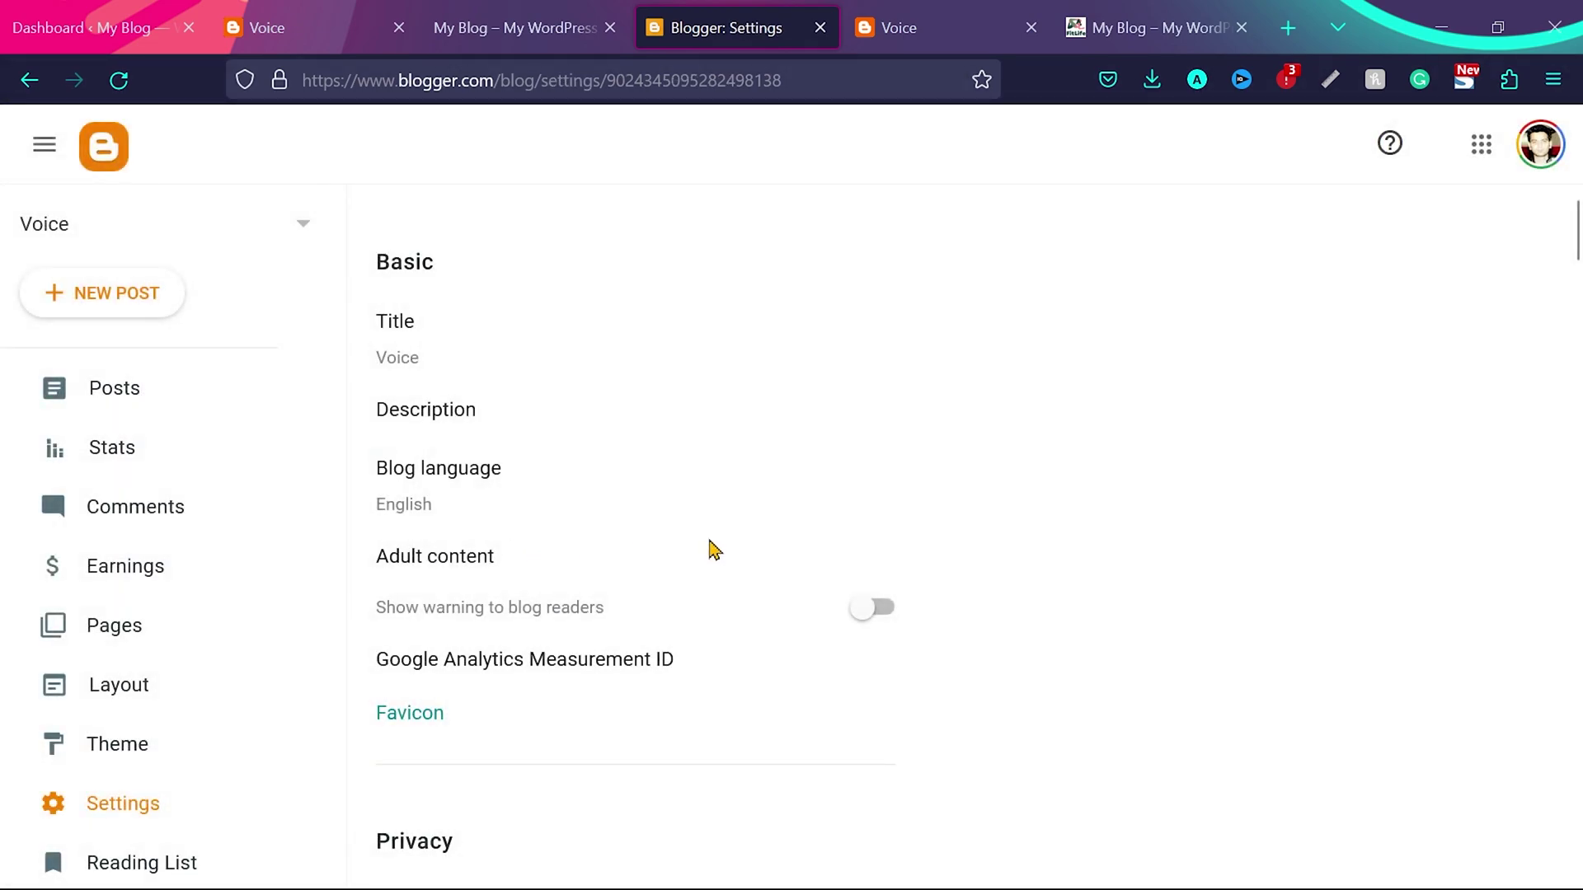
pyautogui.scroll(-20, 714, 550)
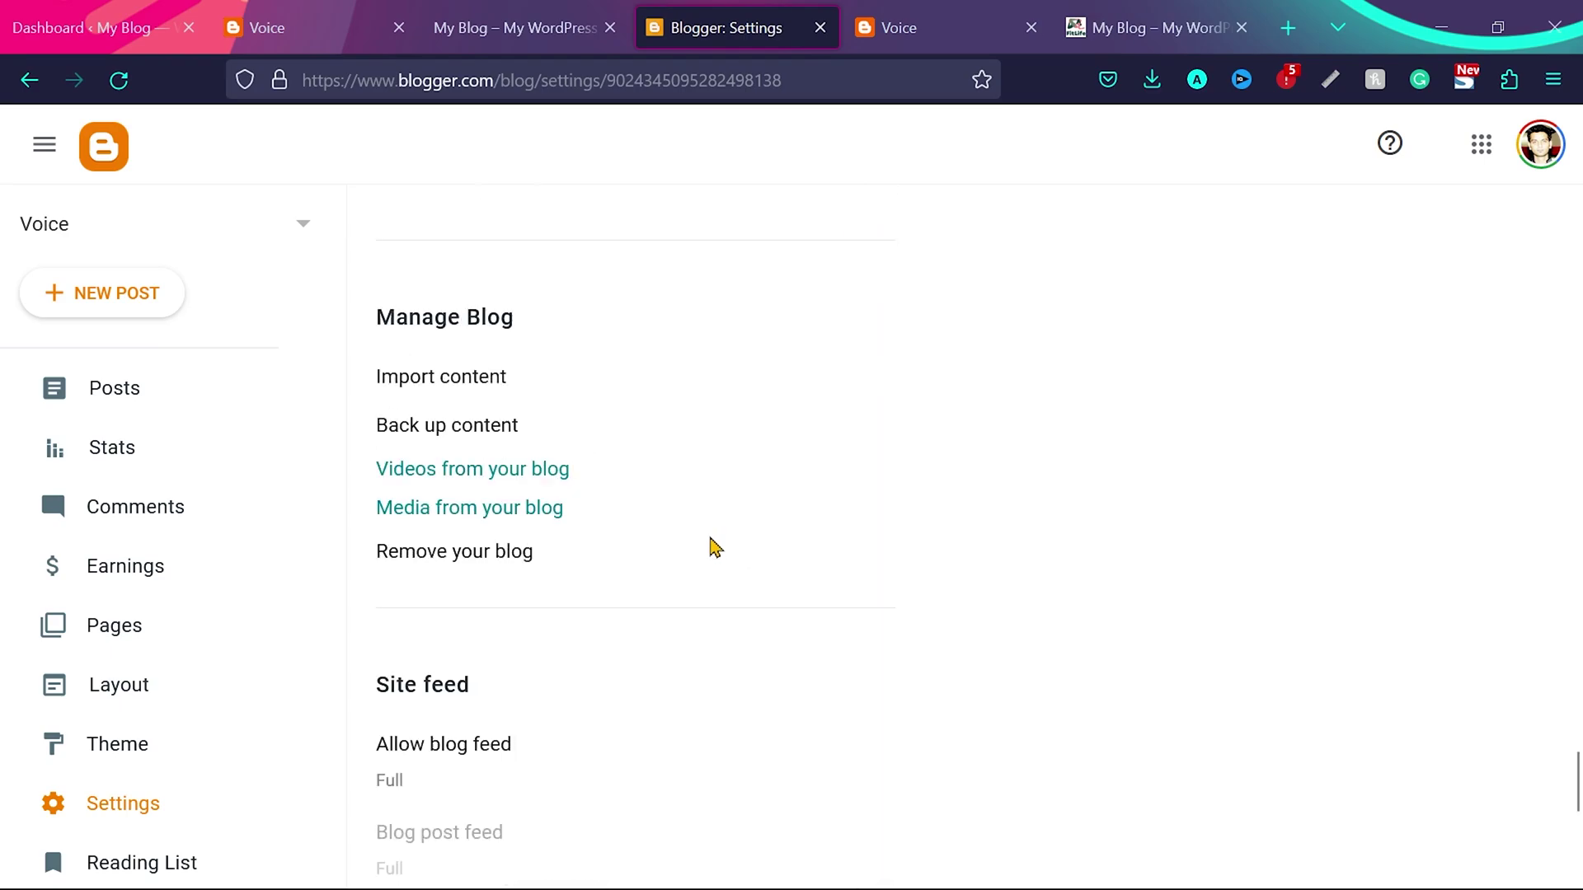
pyautogui.scroll(-1, 714, 548)
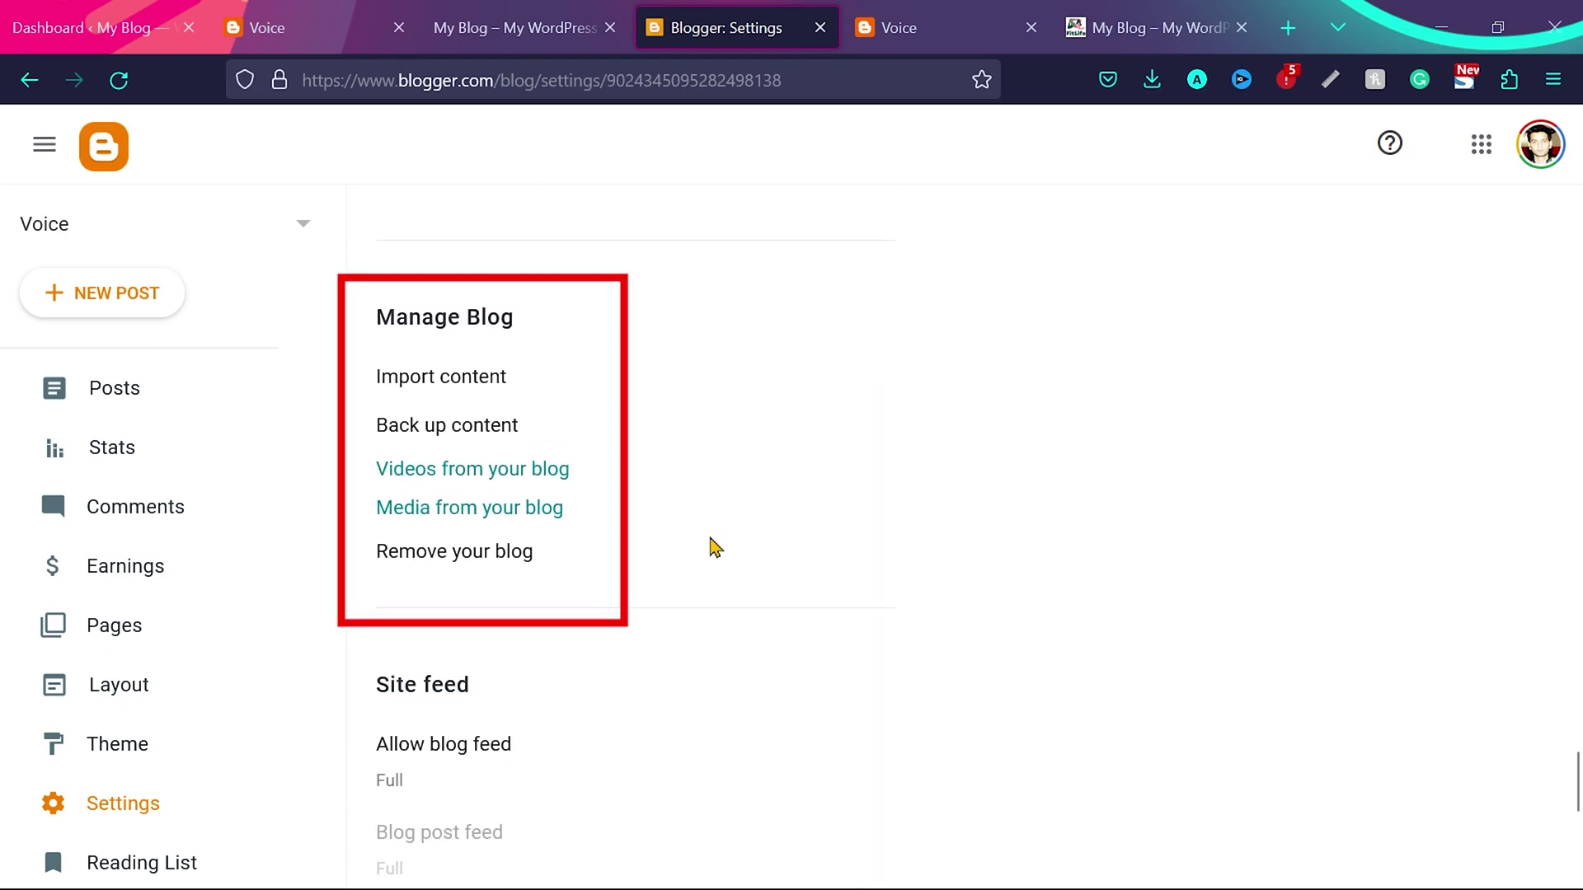
pyautogui.moveTo(323, 308); pyautogui.dragTo(606, 329)
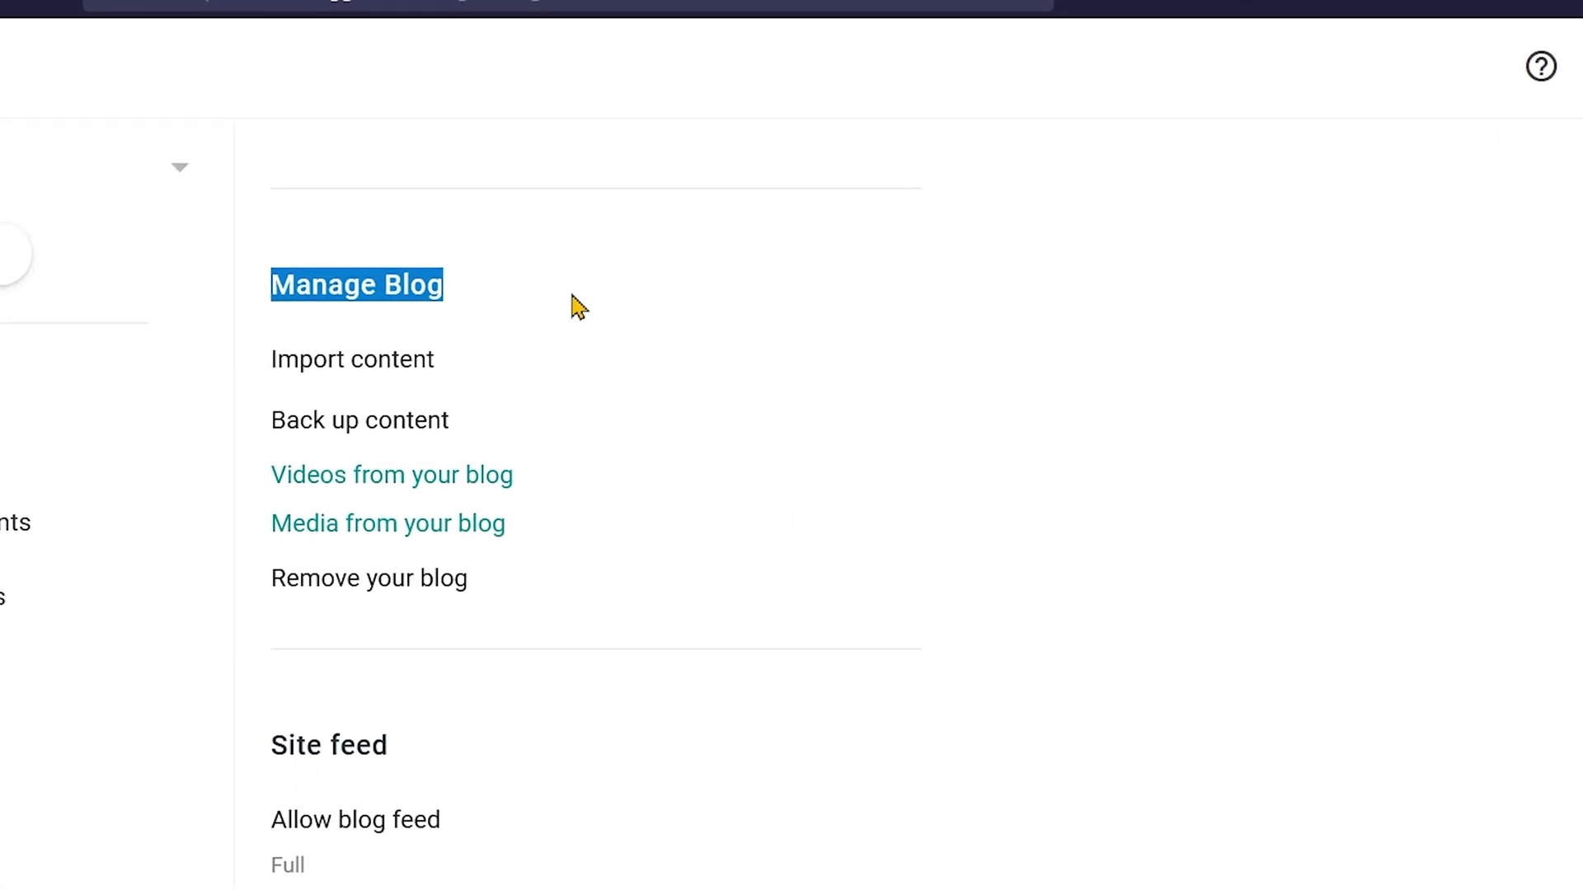
pyautogui.click(276, 422)
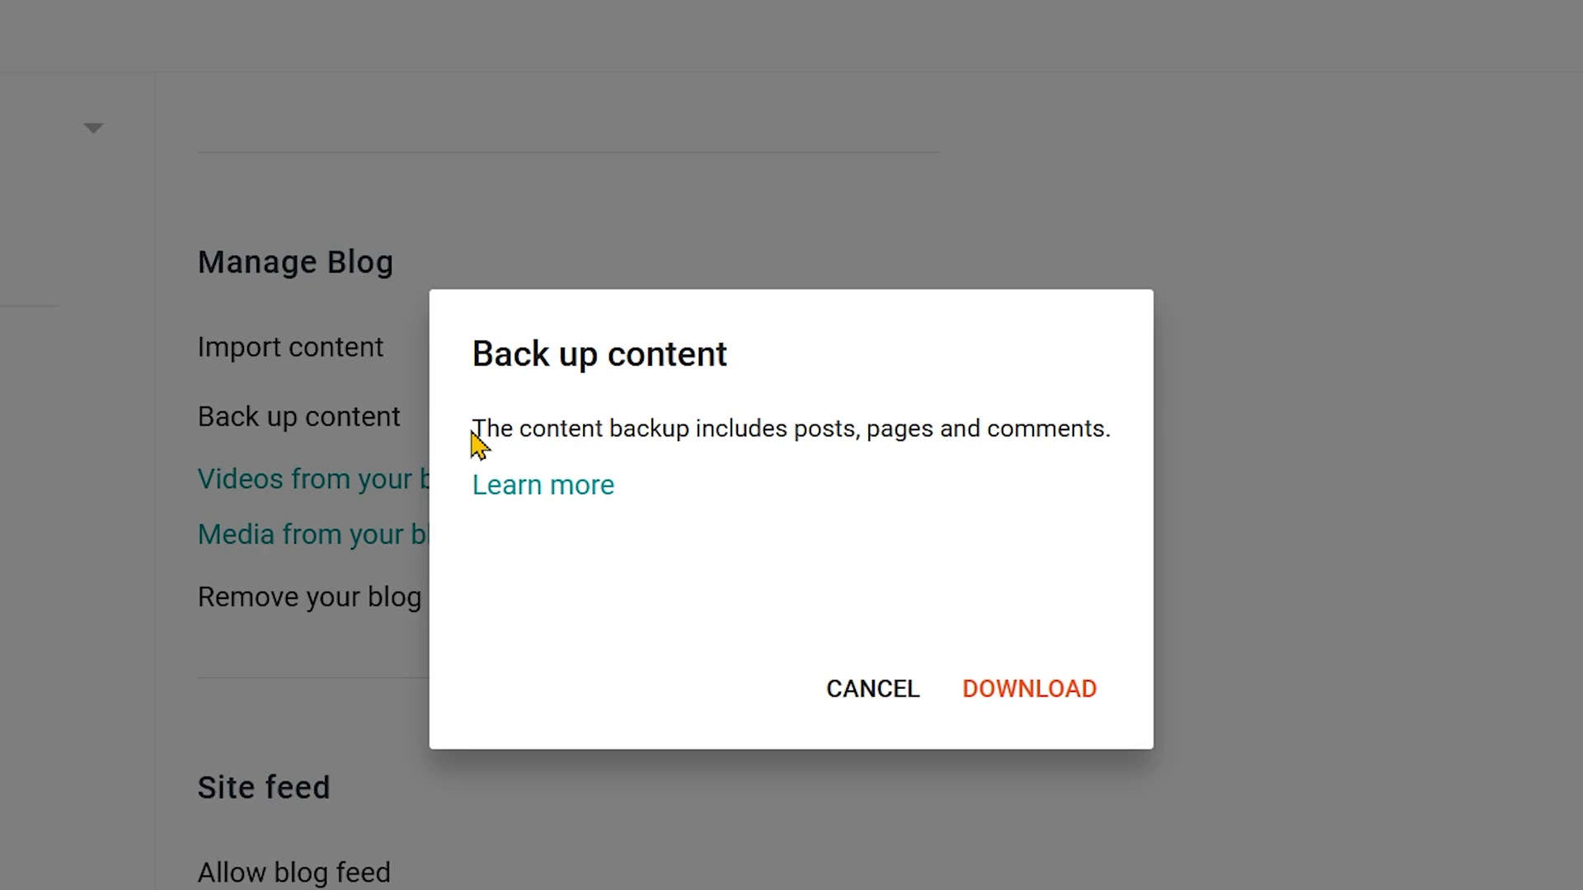
pyautogui.click(1029, 690)
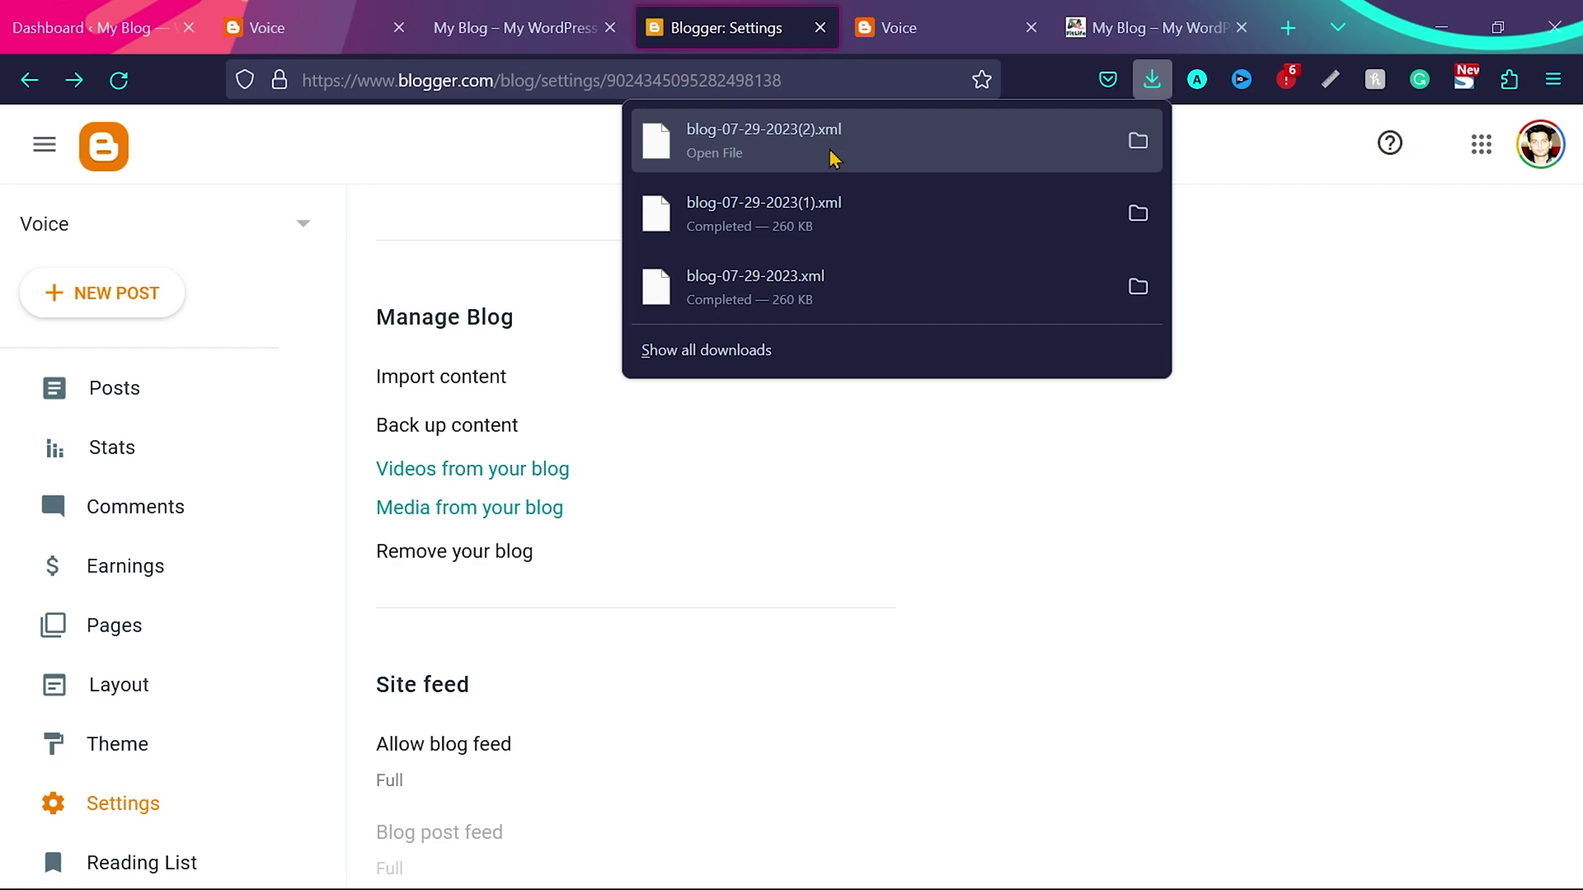
pyautogui.click(432, 212)
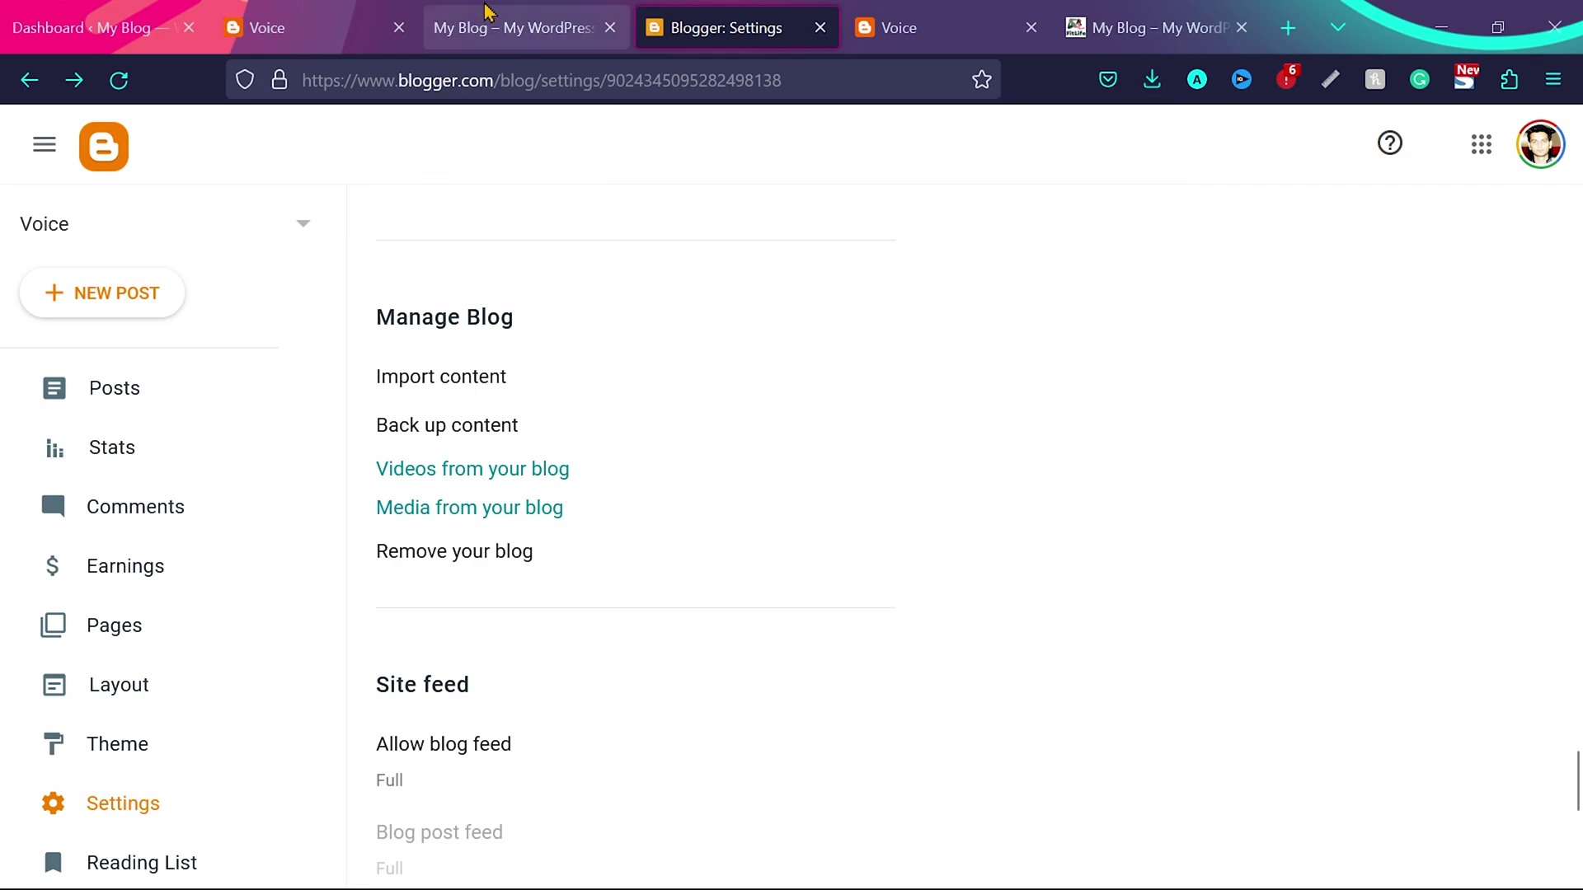
# Step: In the WordPress dashboard, confirm the backup download and go to Tools > Import
pyautogui.click(135, 10)
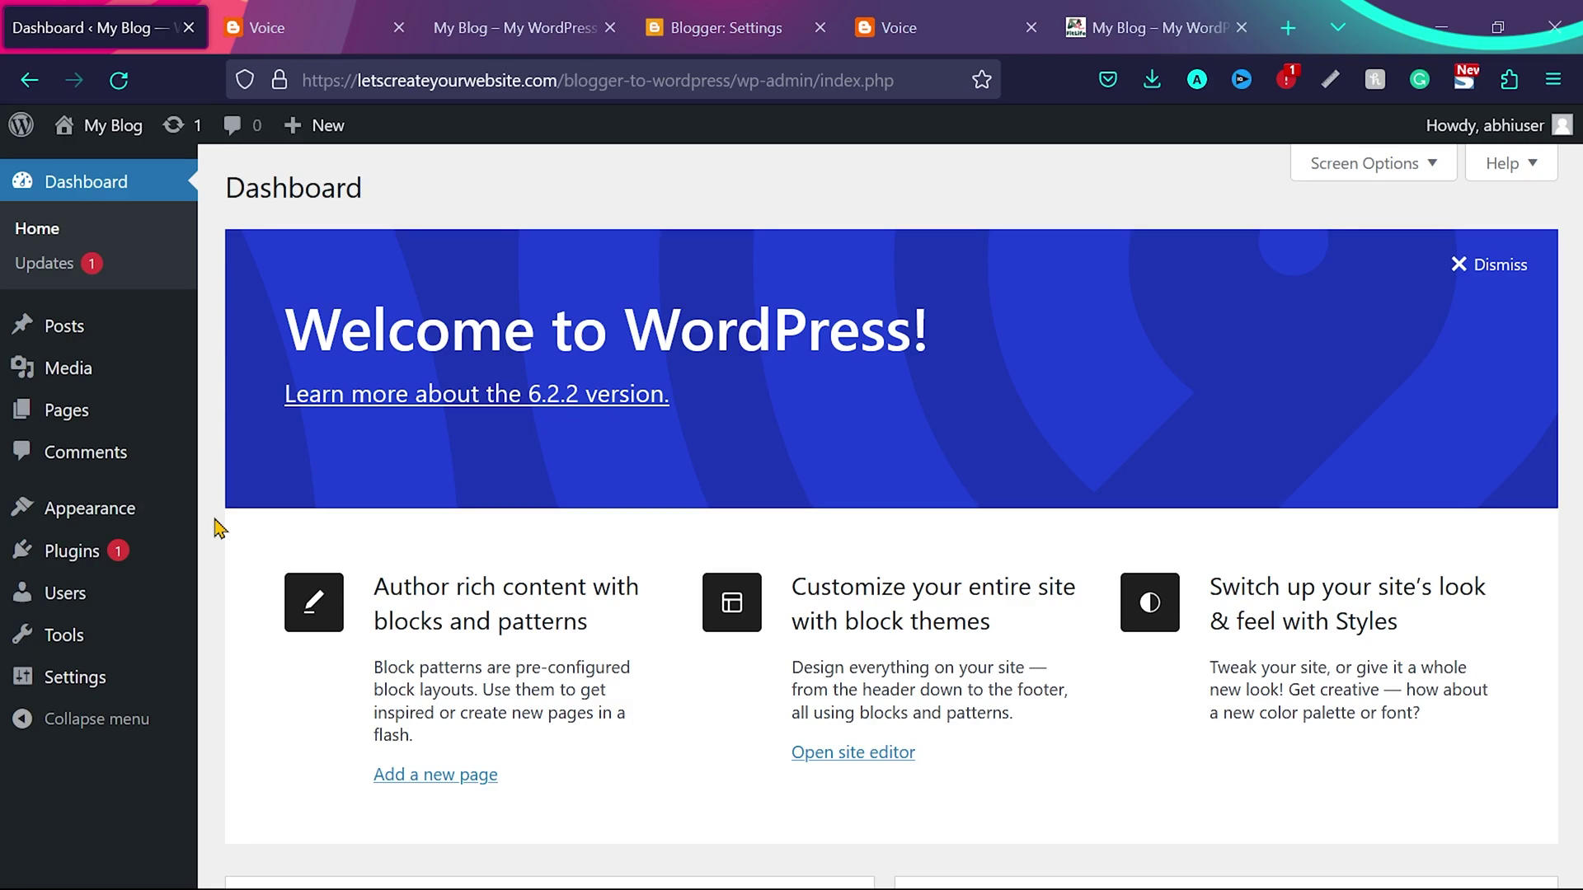
pyautogui.click(1151, 80)
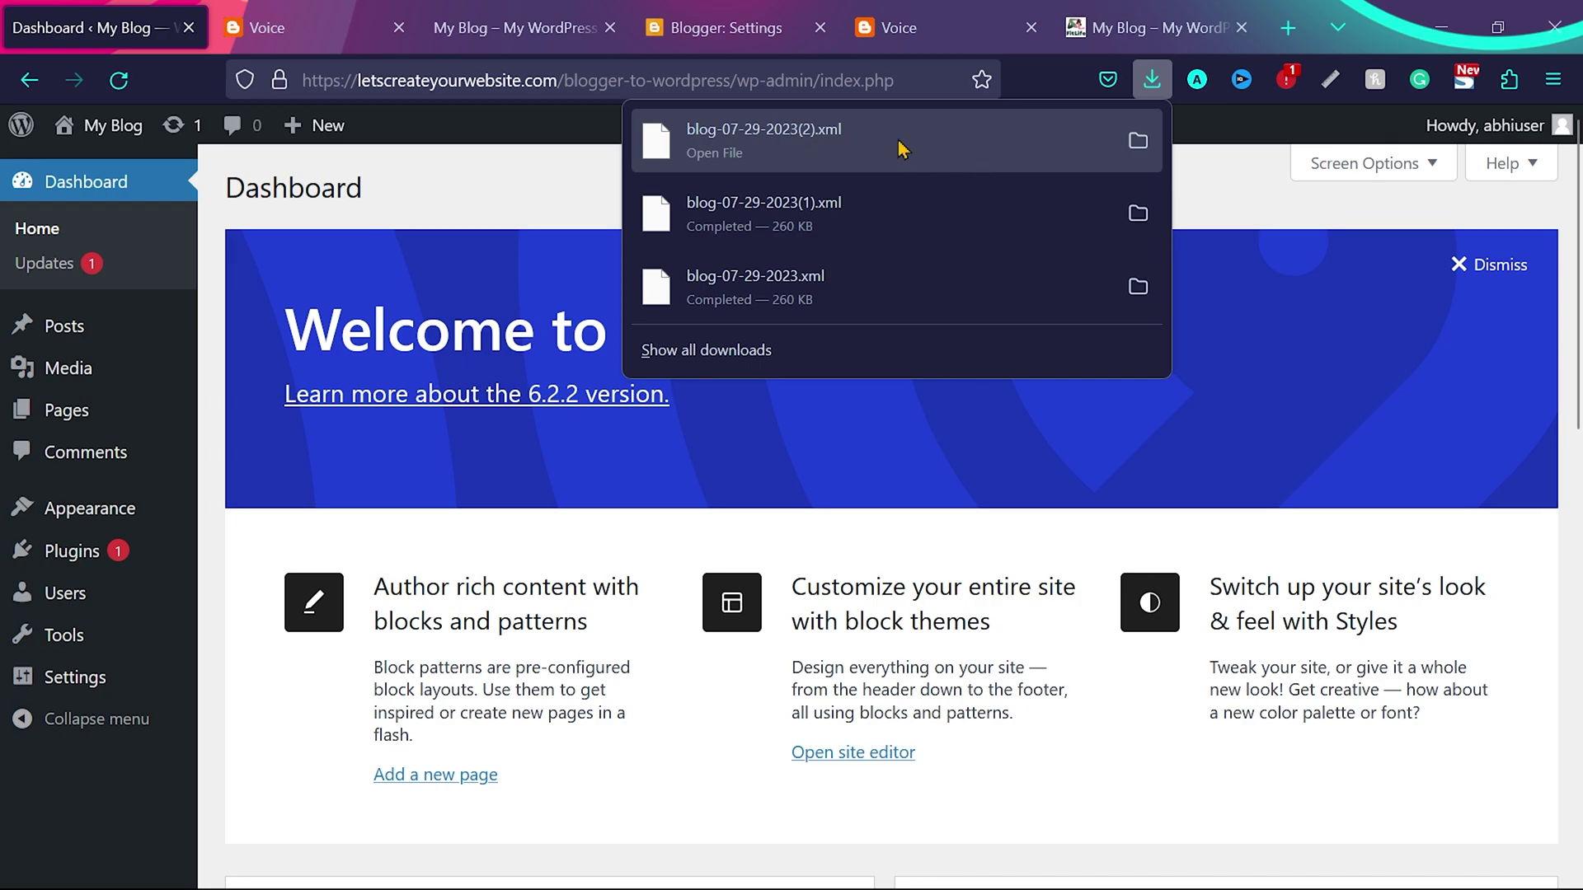
pyautogui.click(213, 542)
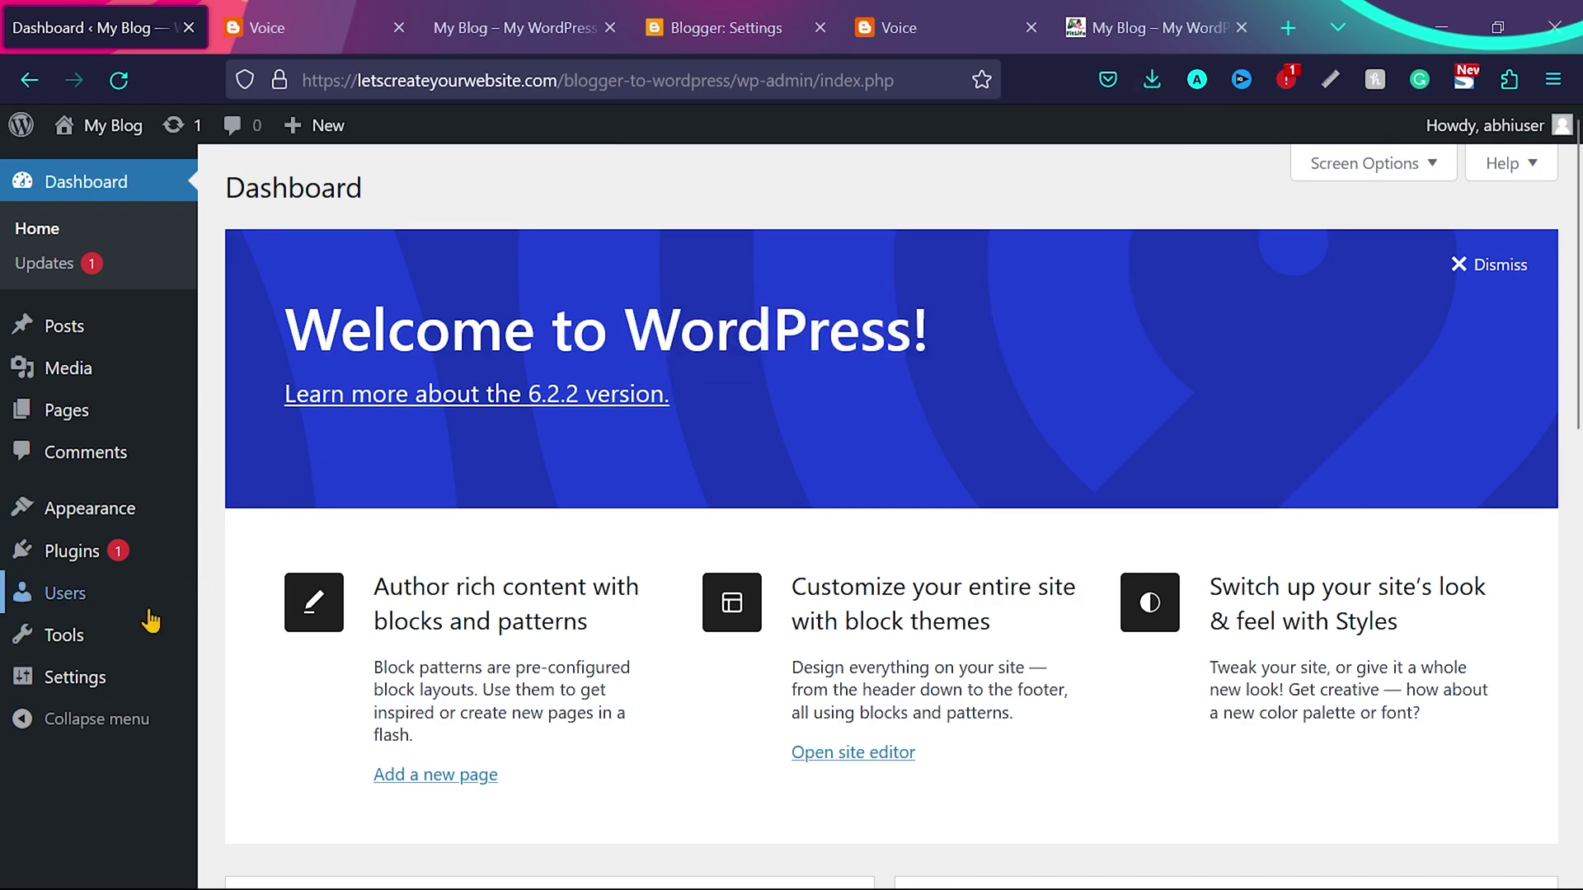
pyautogui.moveTo(95, 639)
pyautogui.click(272, 614)
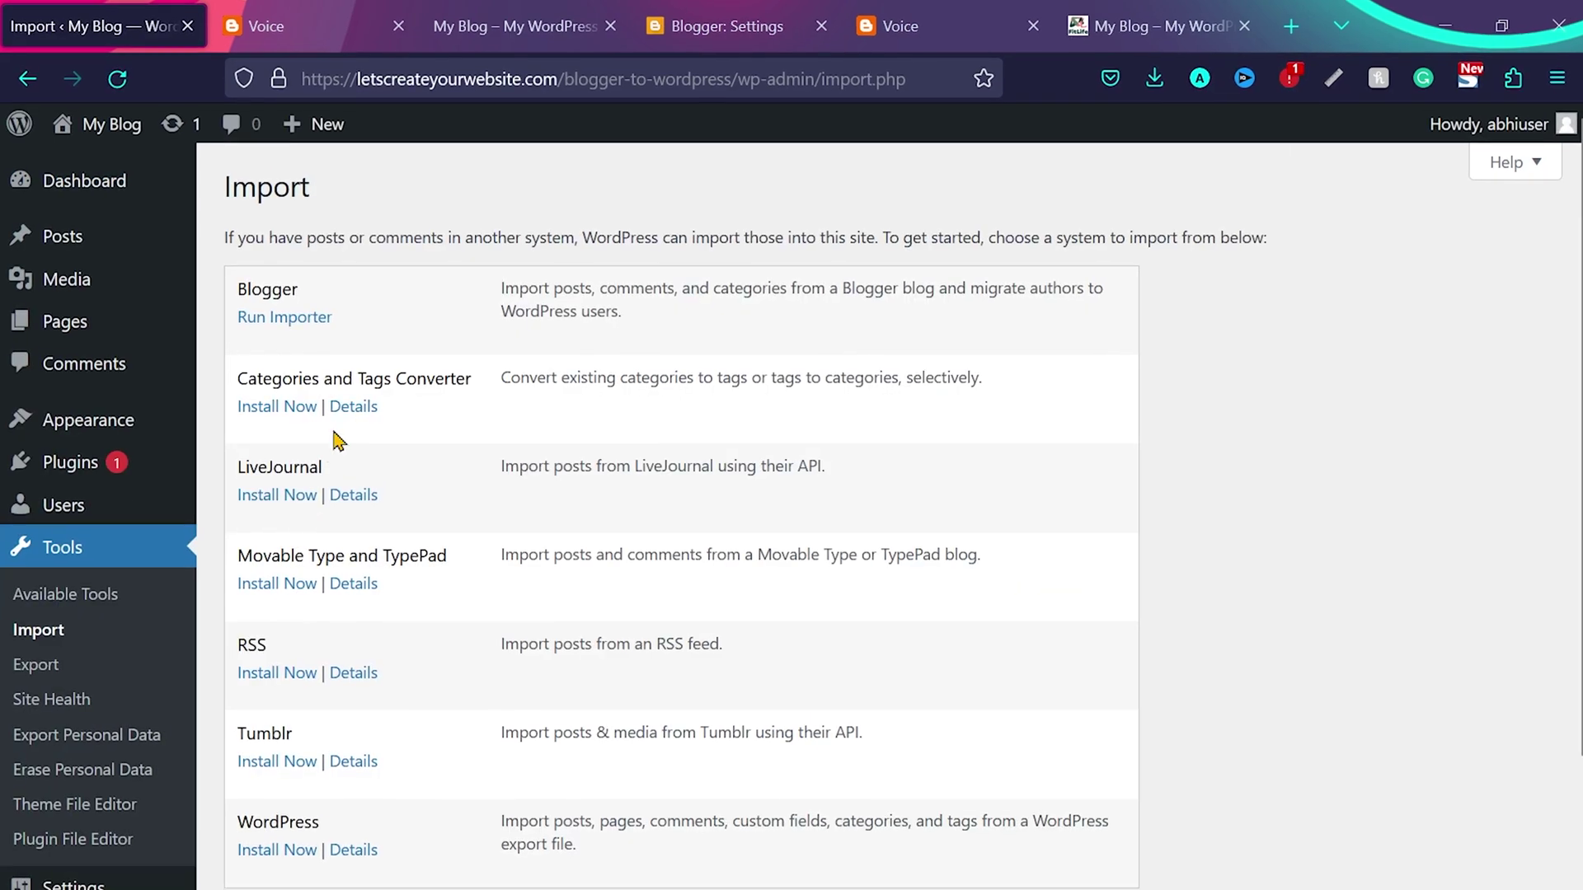
# Step: Run the Blogger importer and choose blog-07-29-2023(2).xml as the file to upload
pyautogui.moveTo(237, 288); pyautogui.dragTo(284, 275)
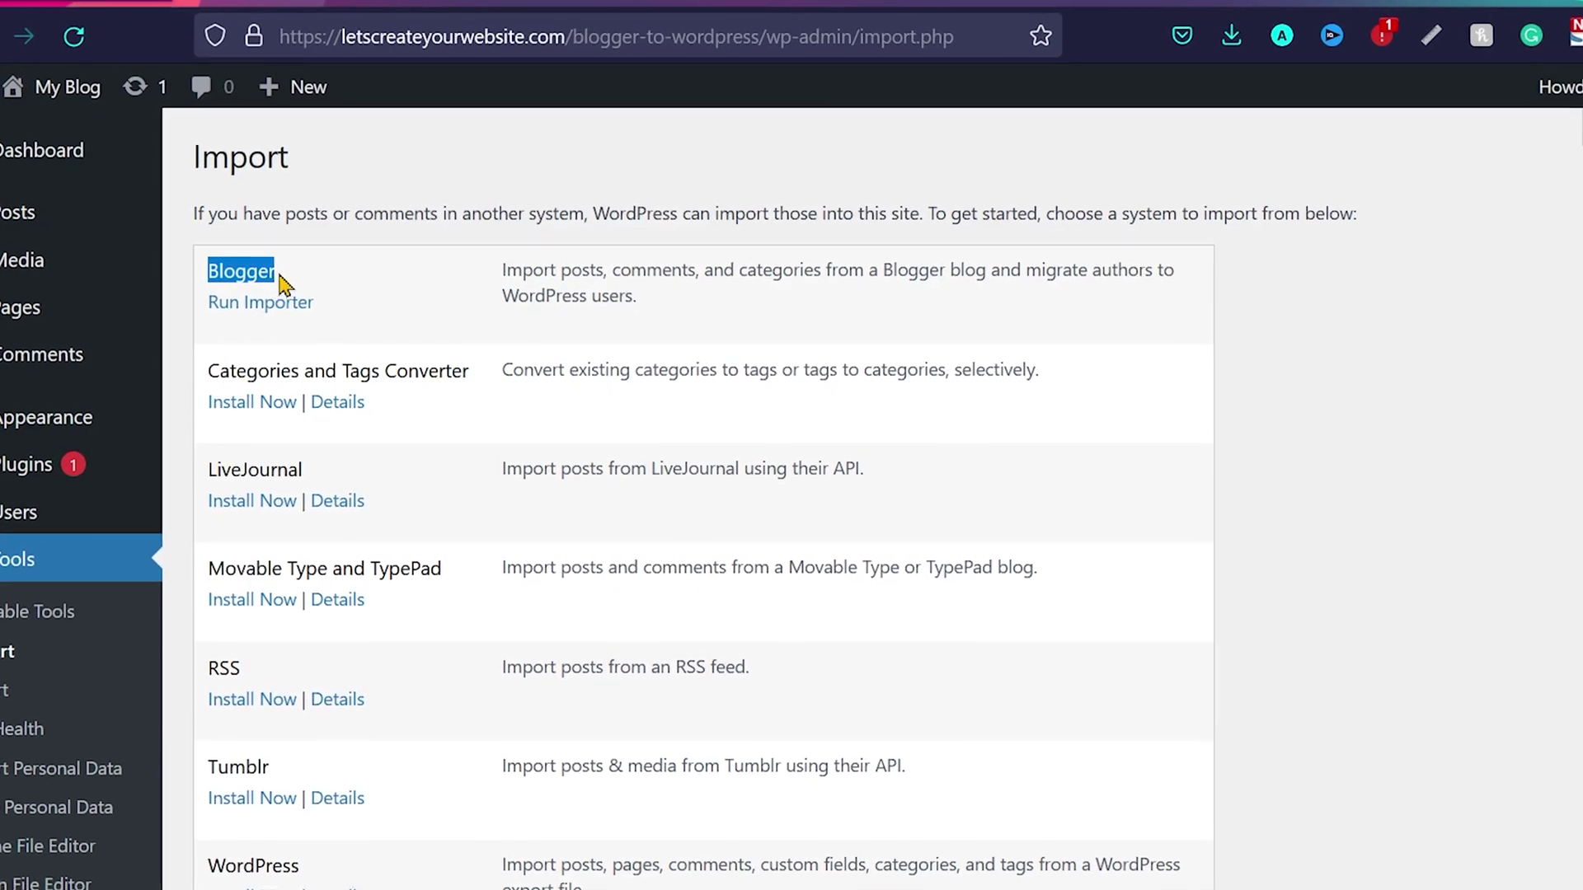
pyautogui.click(293, 345)
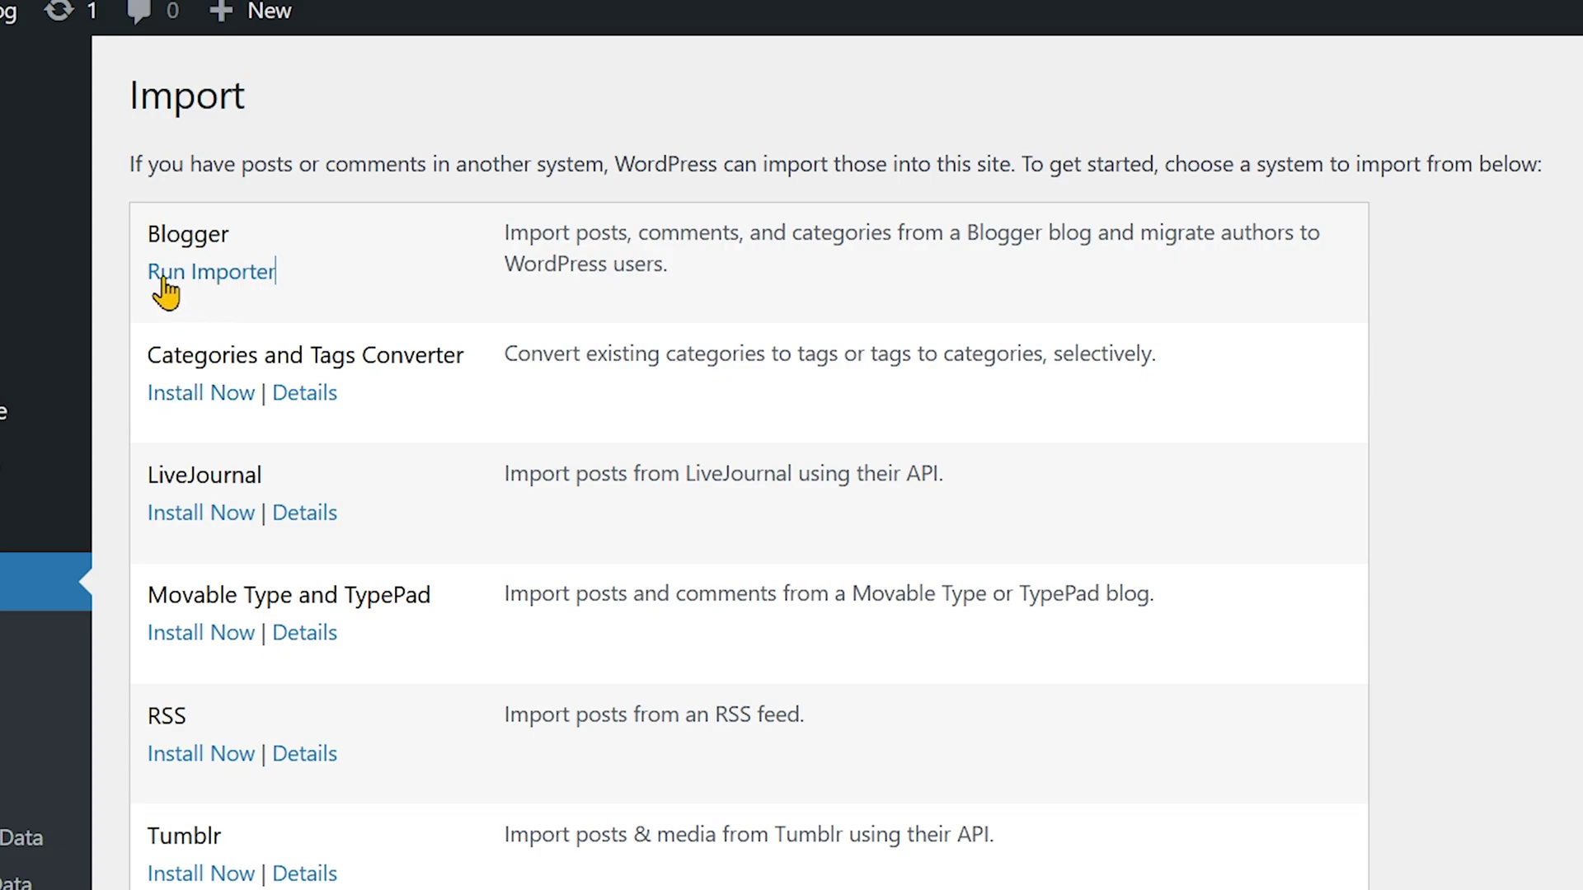
pyautogui.click(225, 276)
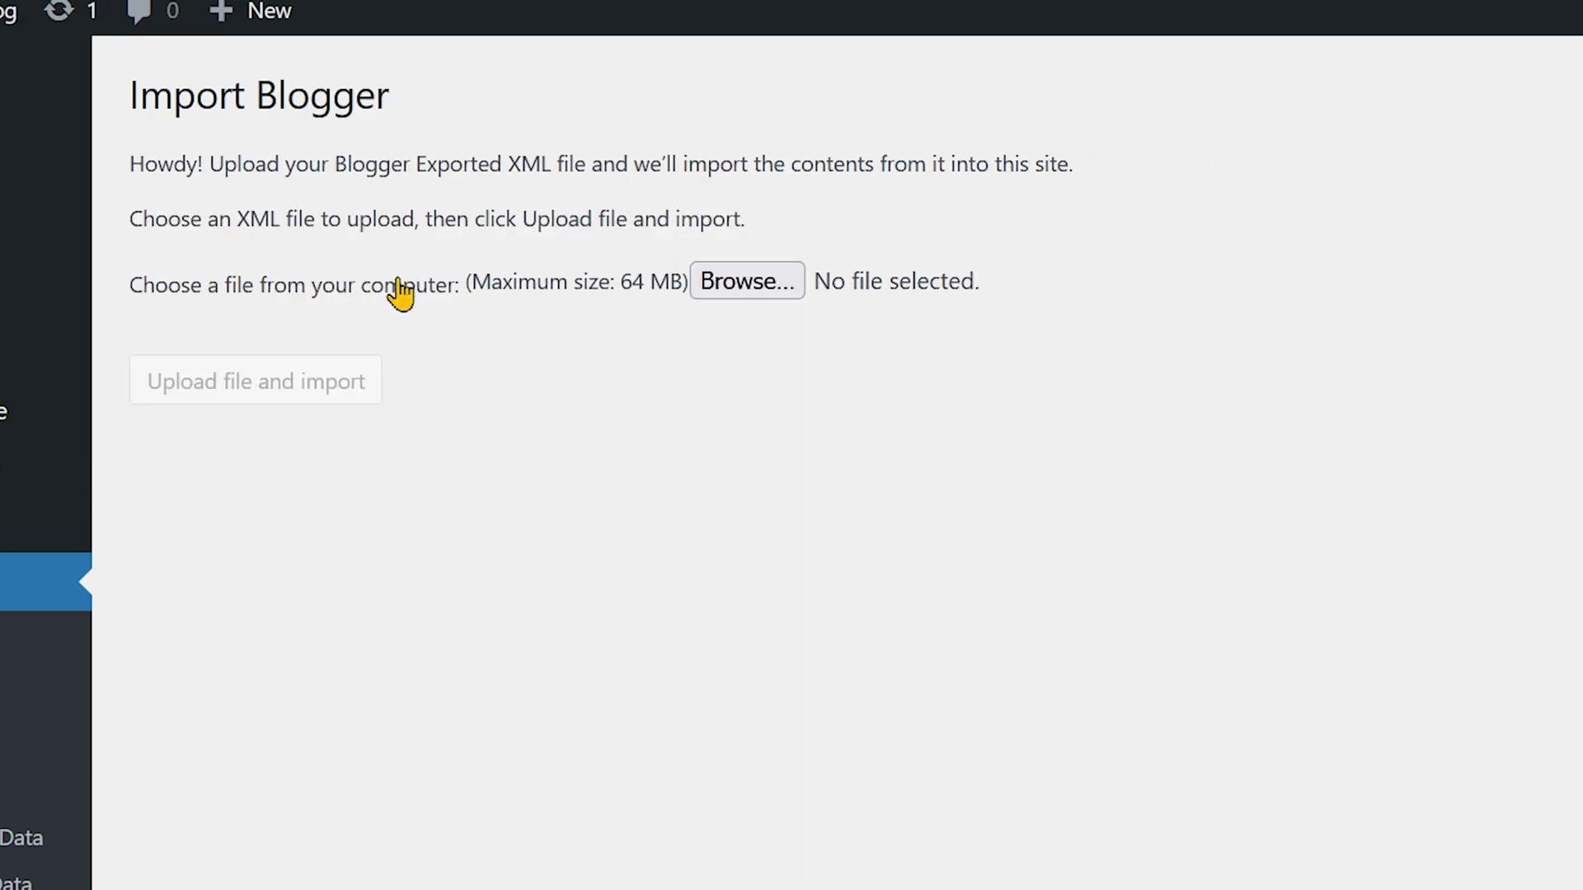
pyautogui.click(741, 284)
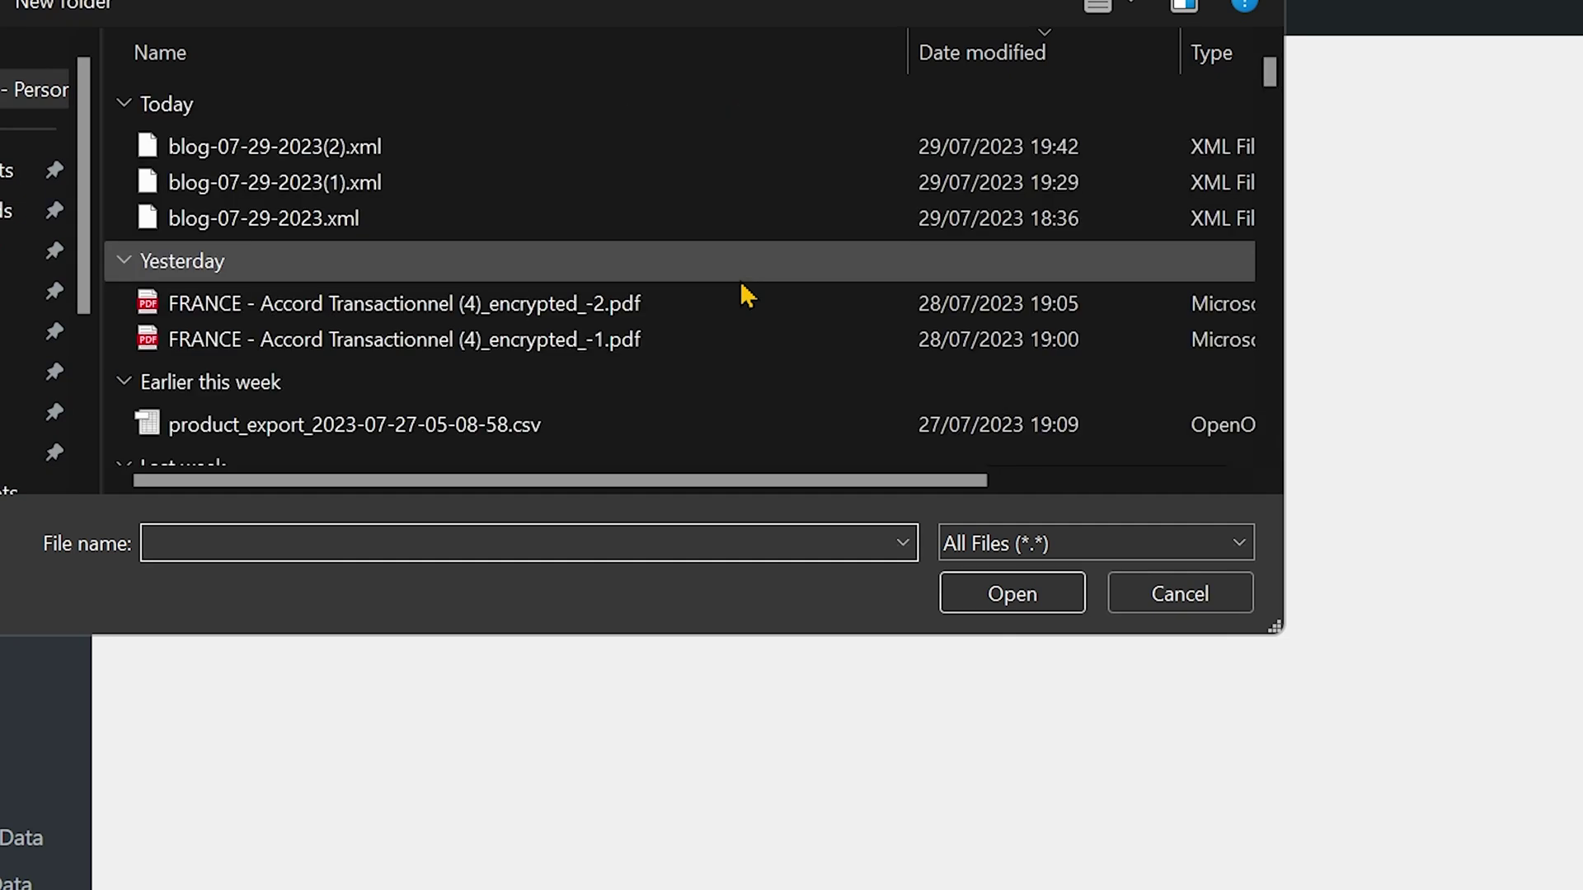
pyautogui.click(357, 157)
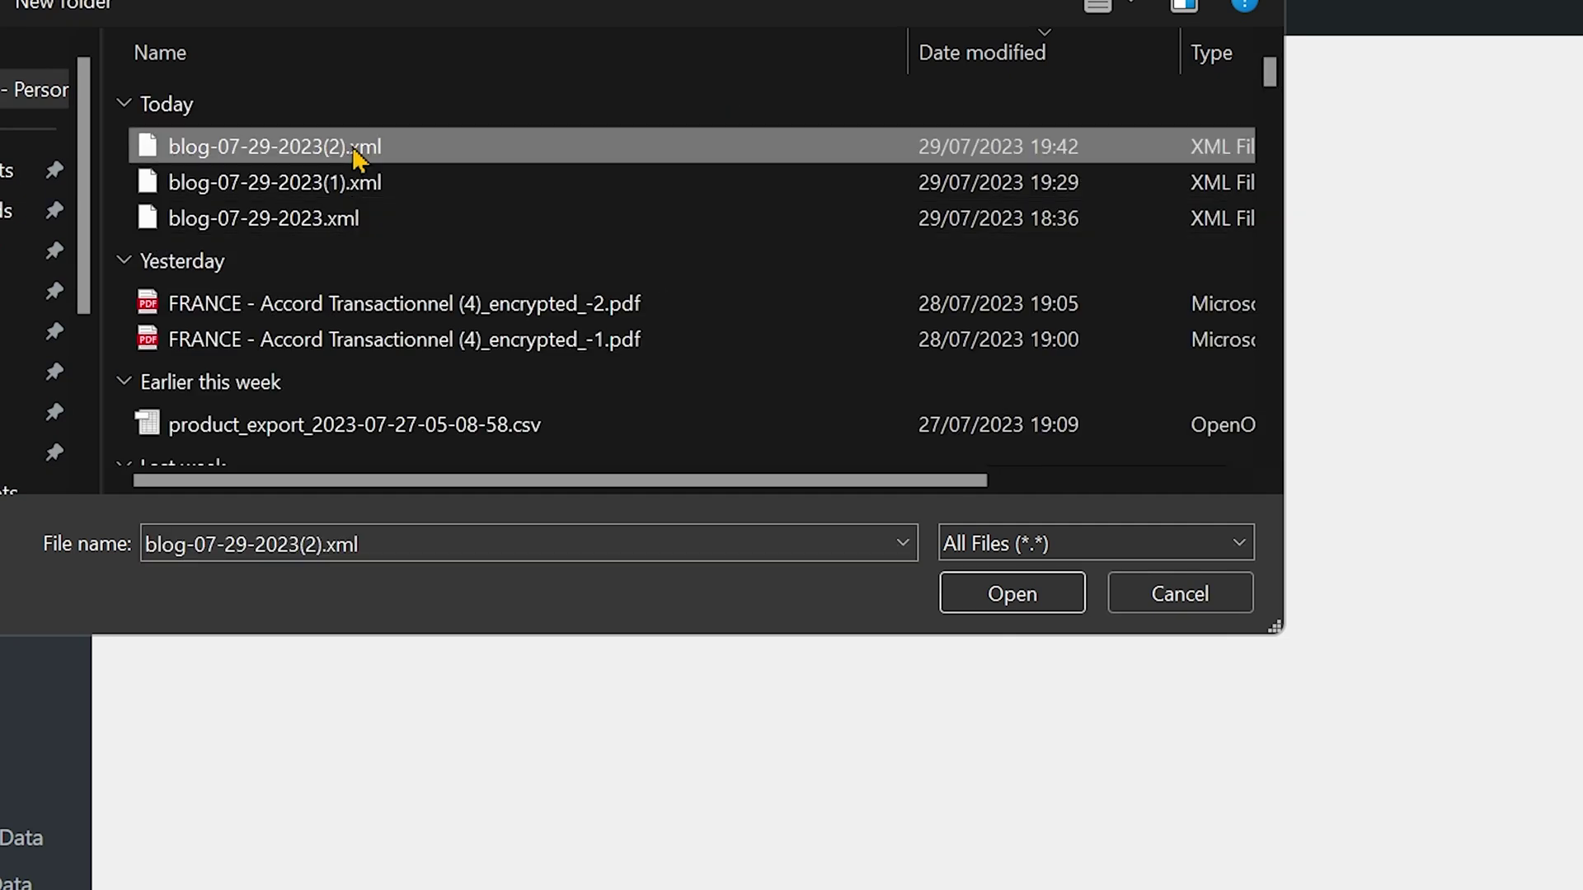
pyautogui.click(997, 595)
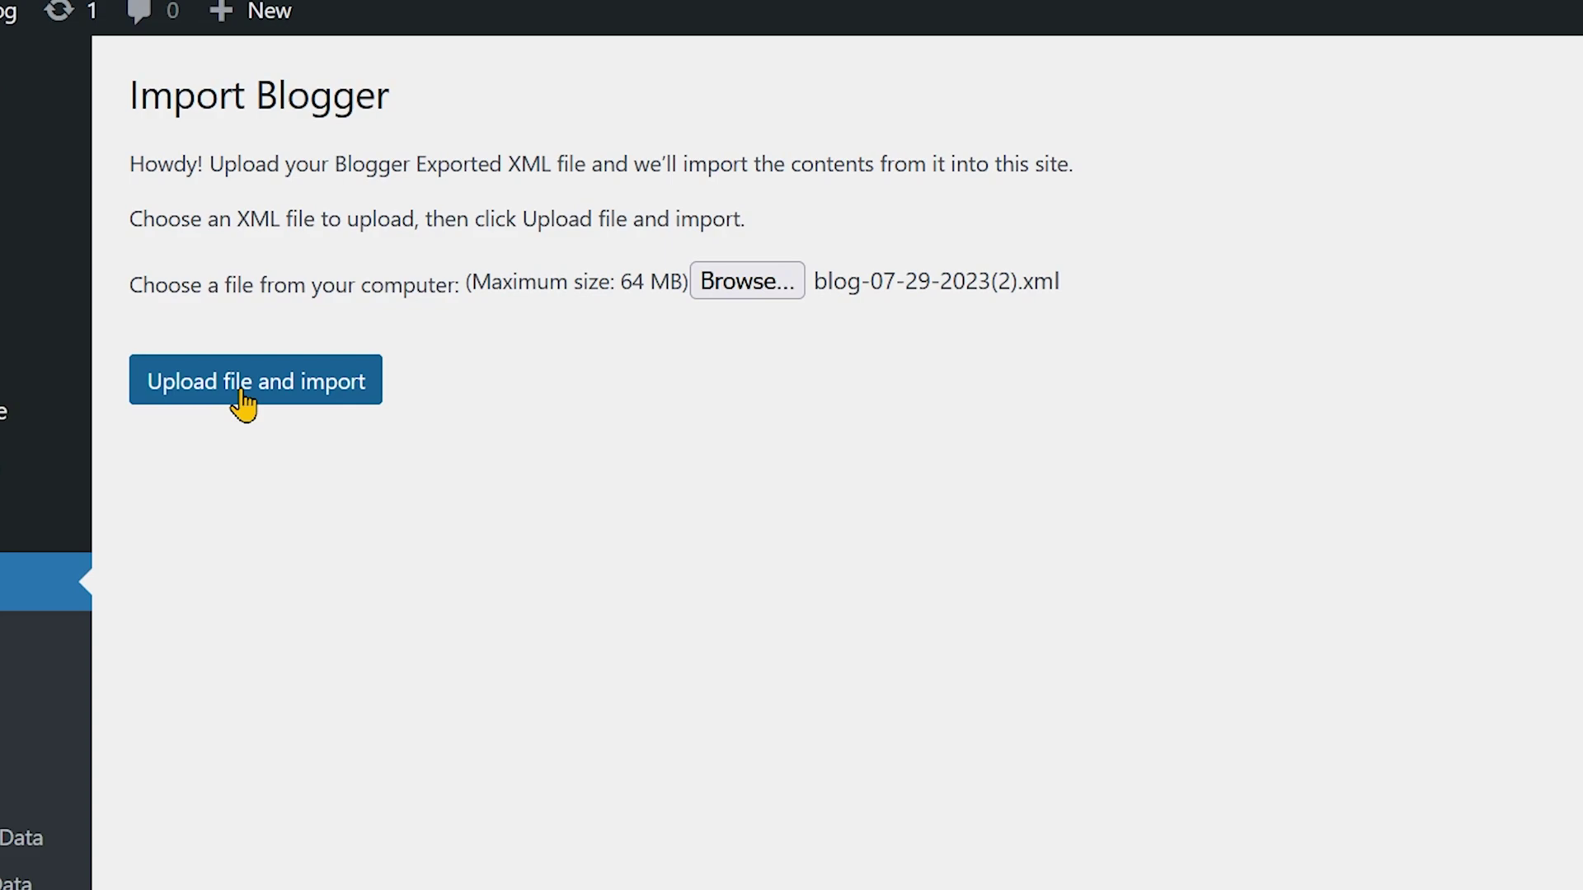
# Step: Import the backup keeping the LCYW author as a new user, and open Posts in a new tab
pyautogui.click(244, 404)
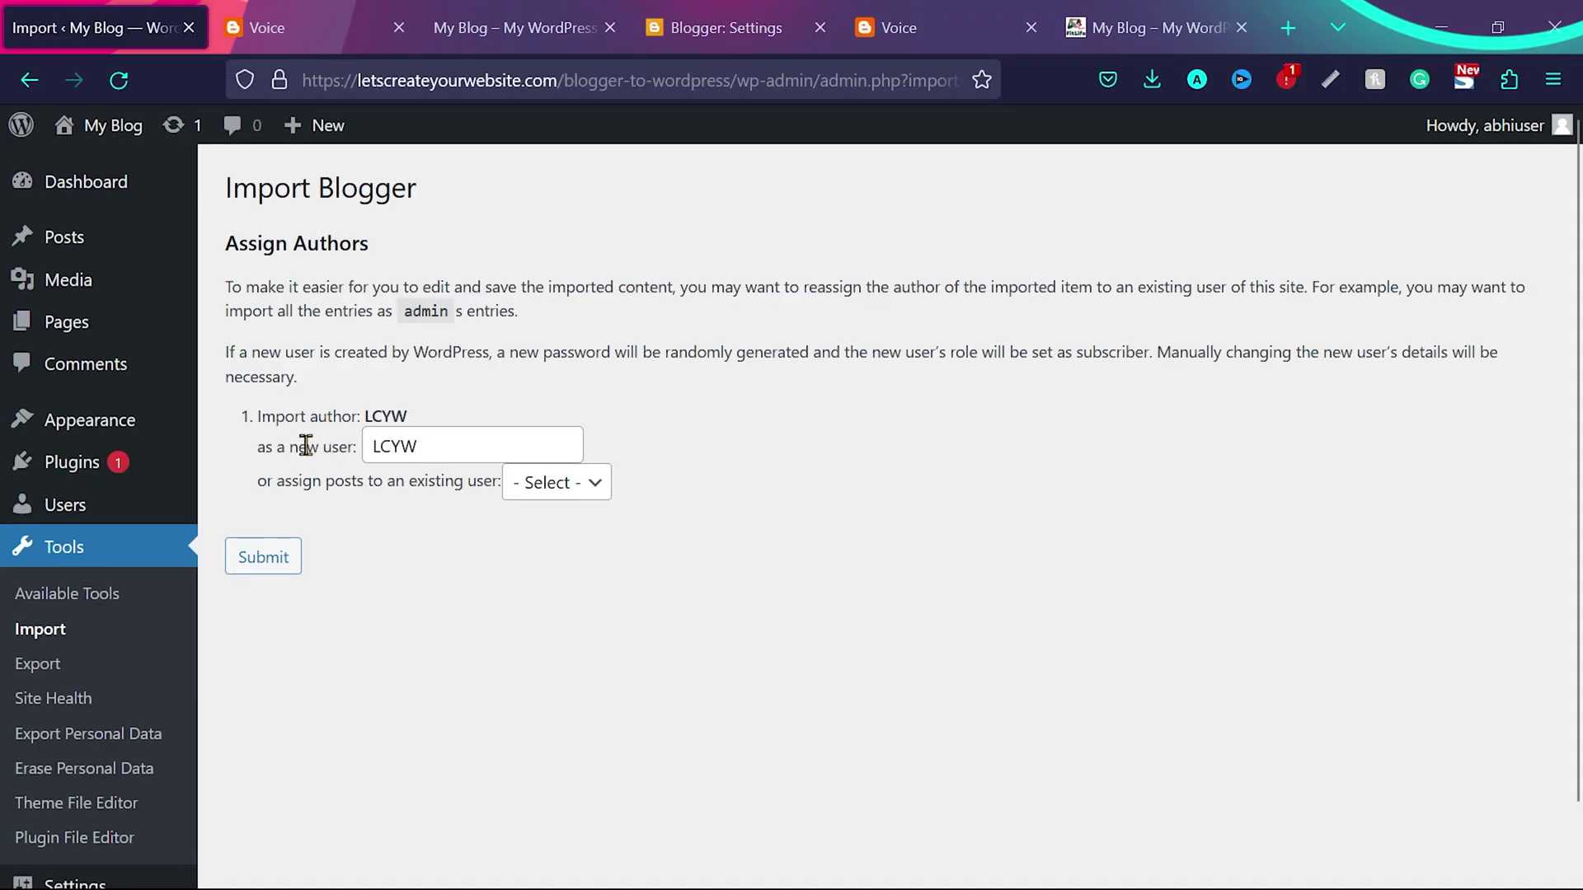
pyautogui.moveTo(262, 417); pyautogui.dragTo(366, 417)
pyautogui.click(469, 409)
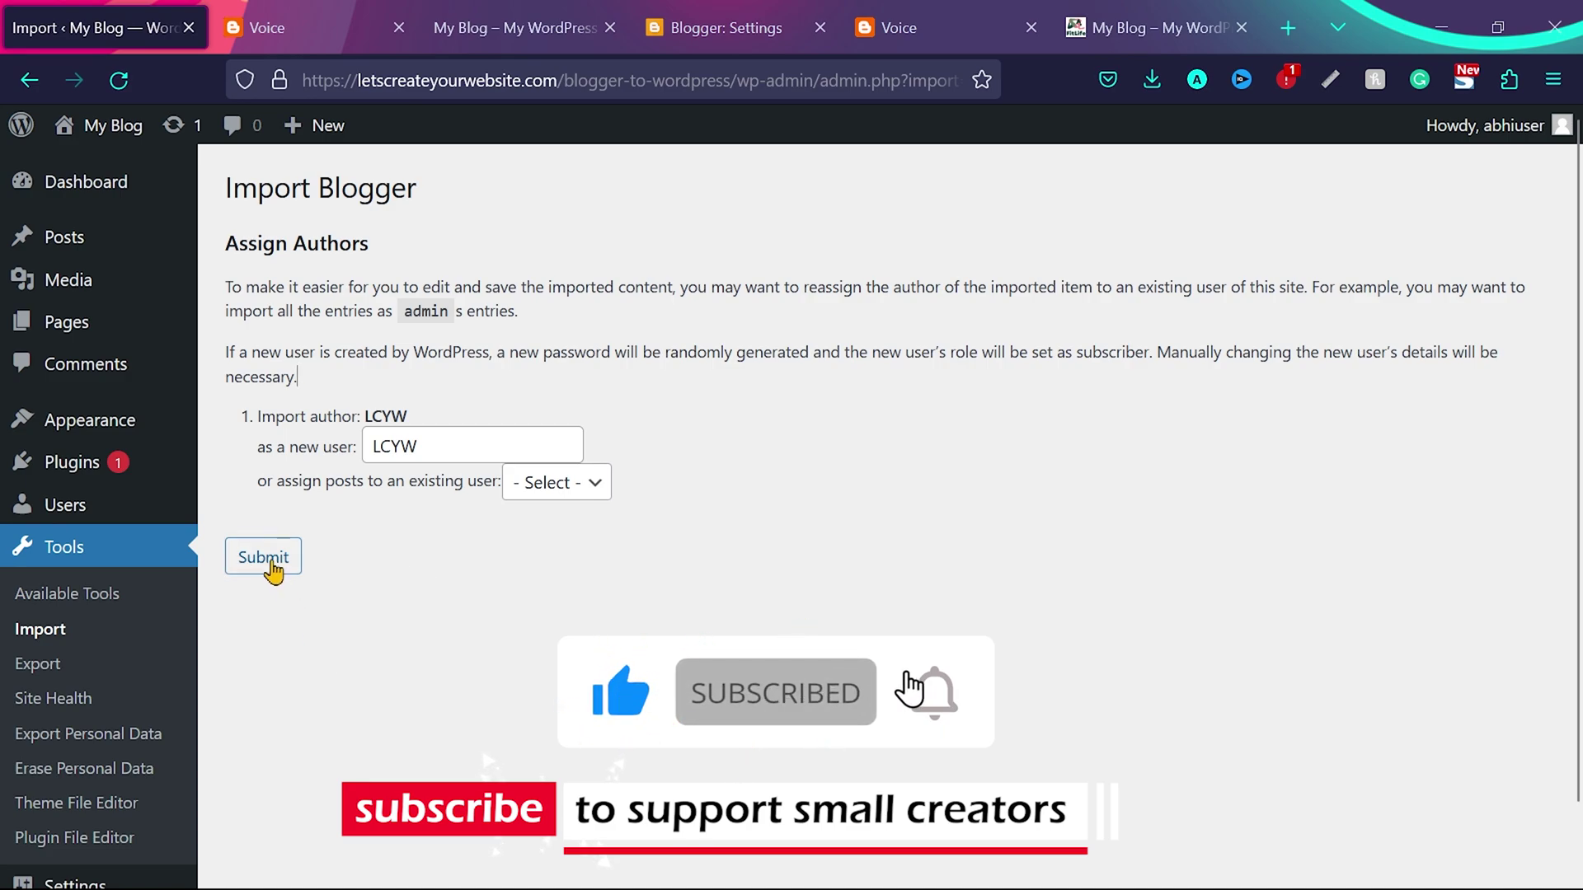
pyautogui.click(265, 561)
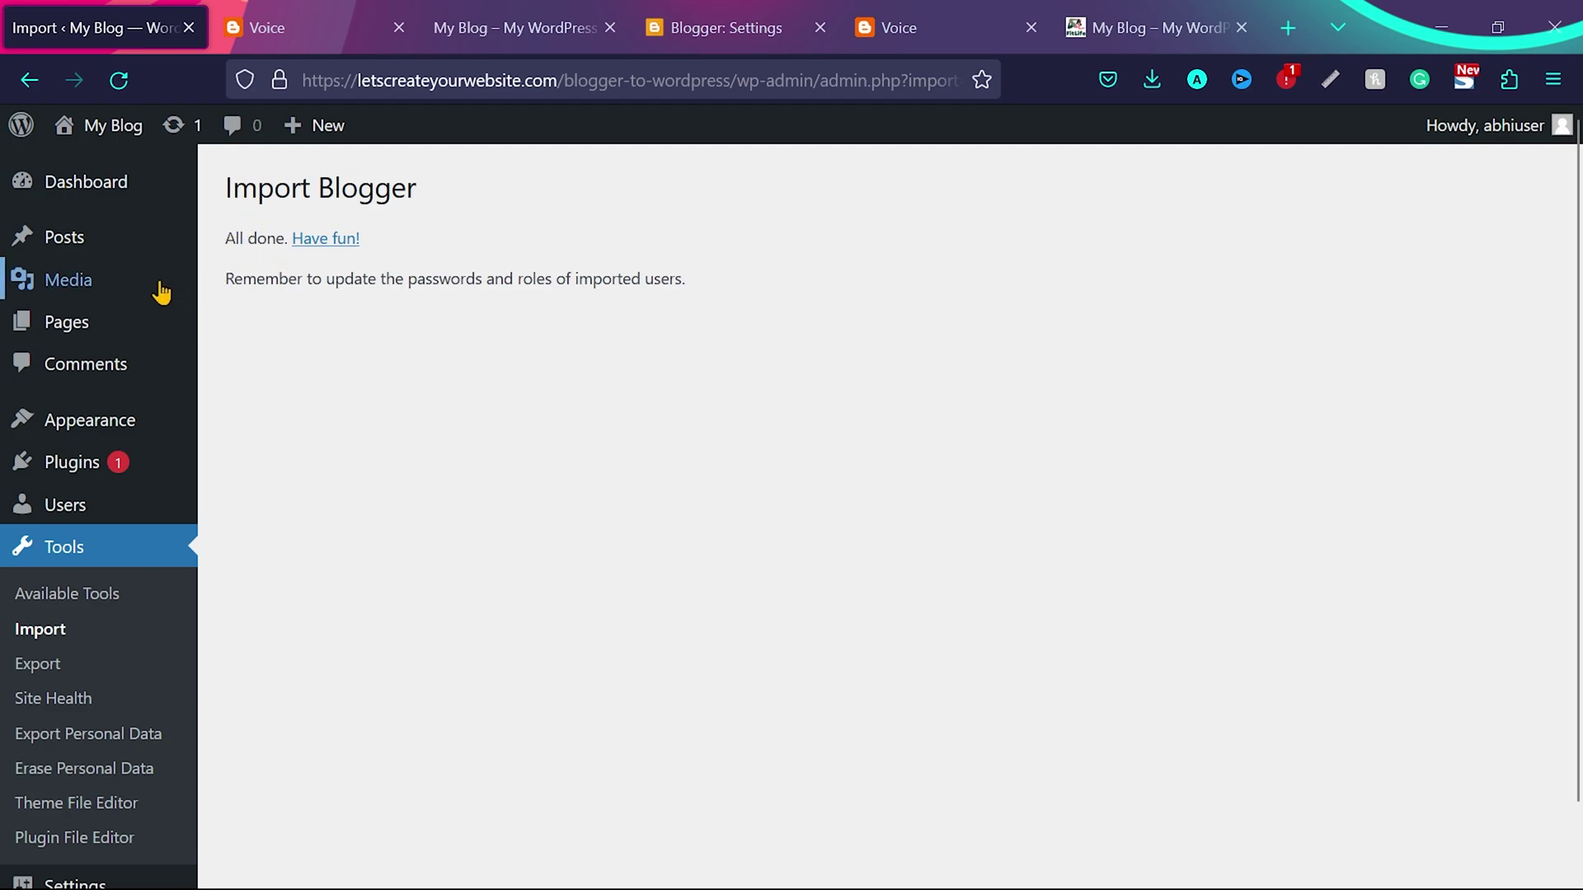
pyautogui.middleClick(112, 244)
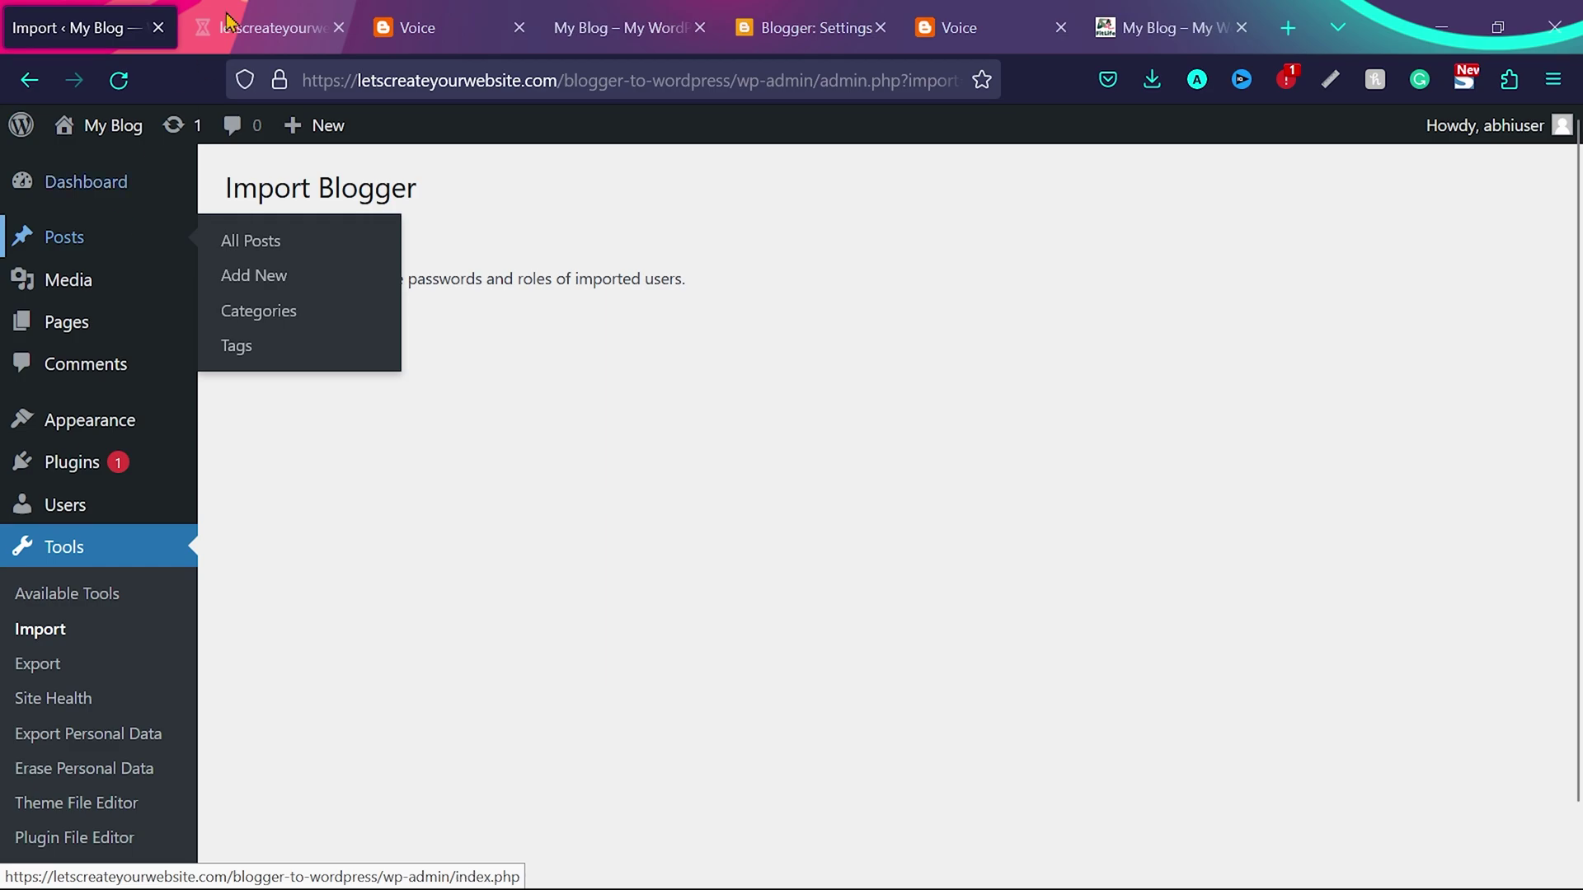
# Step: Open the imported Daily Global news post from the Posts list in a new tab
pyautogui.click(264, 25)
pyautogui.scroll(-1, 643, 553)
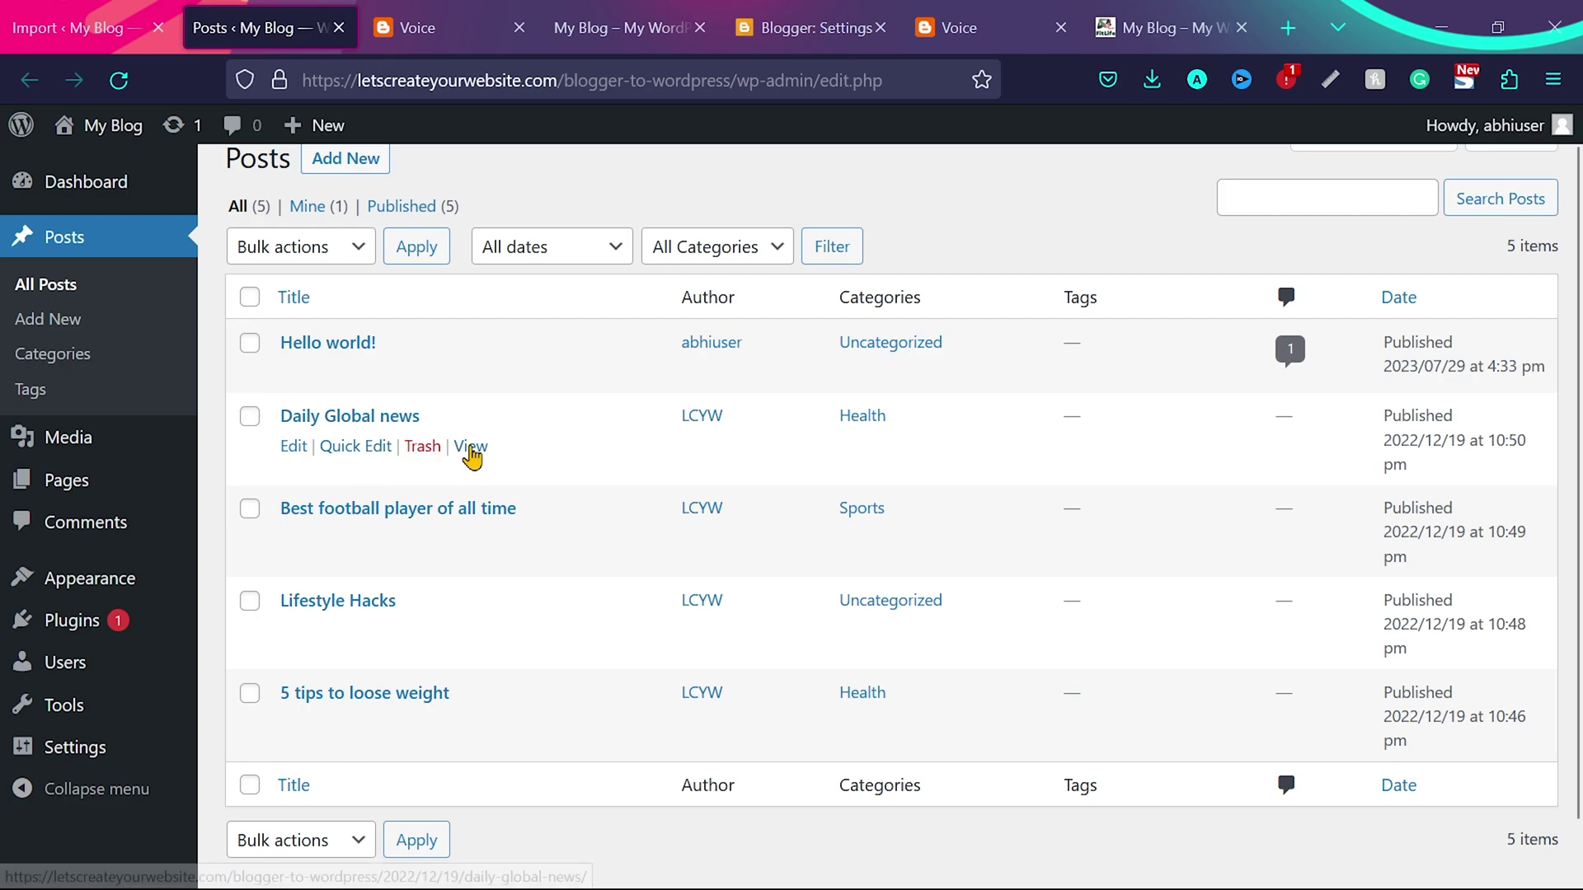
pyautogui.middleClick(471, 446)
pyautogui.click(427, 12)
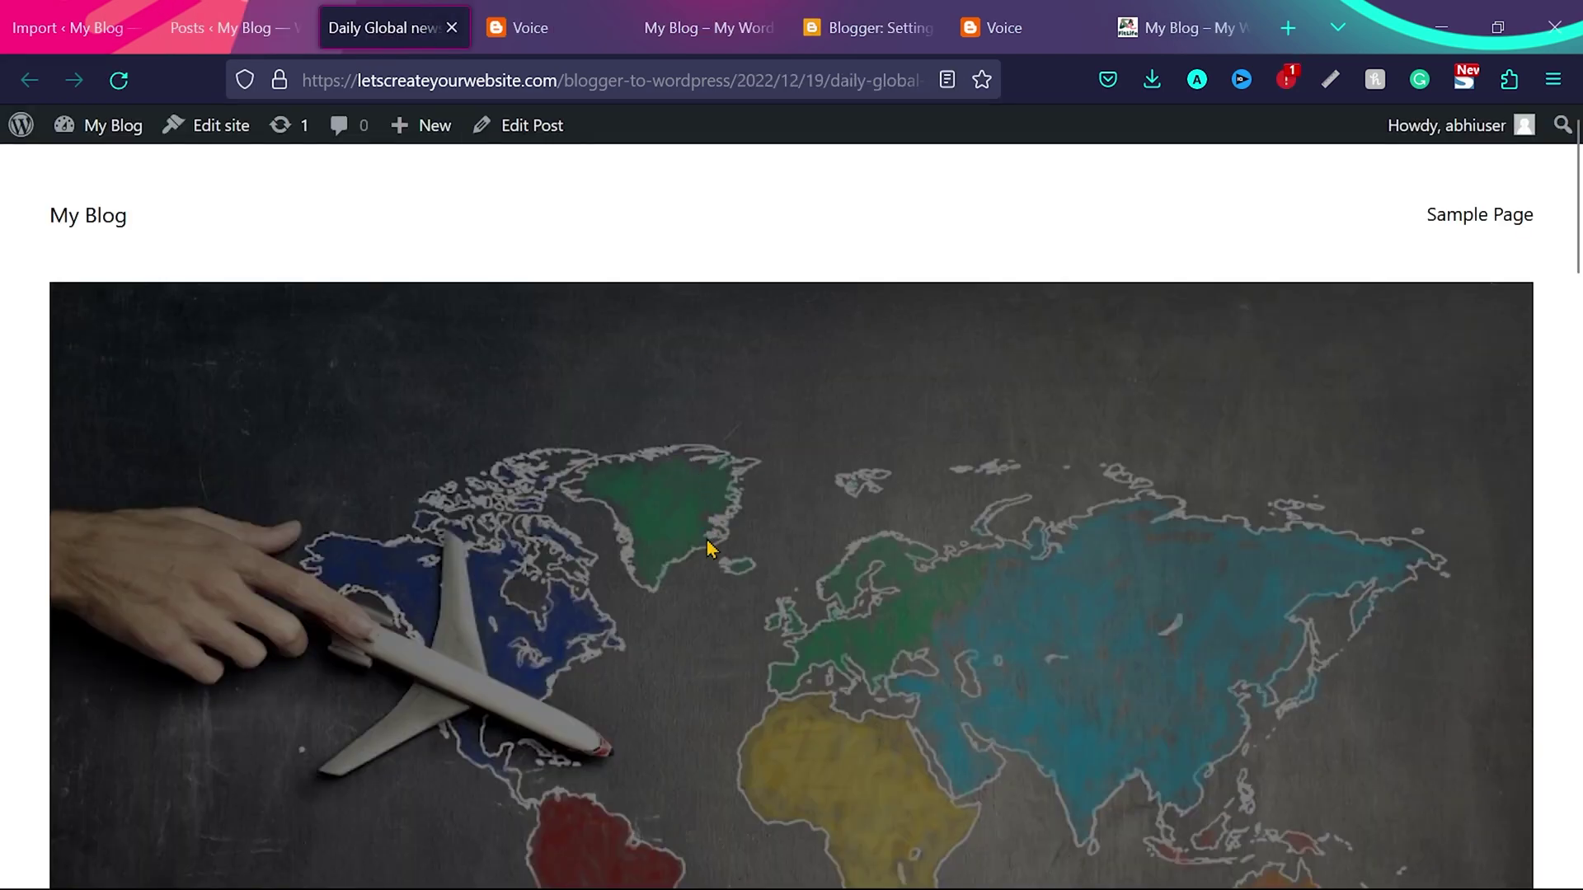
# Step: Review the post's body text, then return to the admin and open Posts > Categories
pyautogui.scroll(-8, 706, 548)
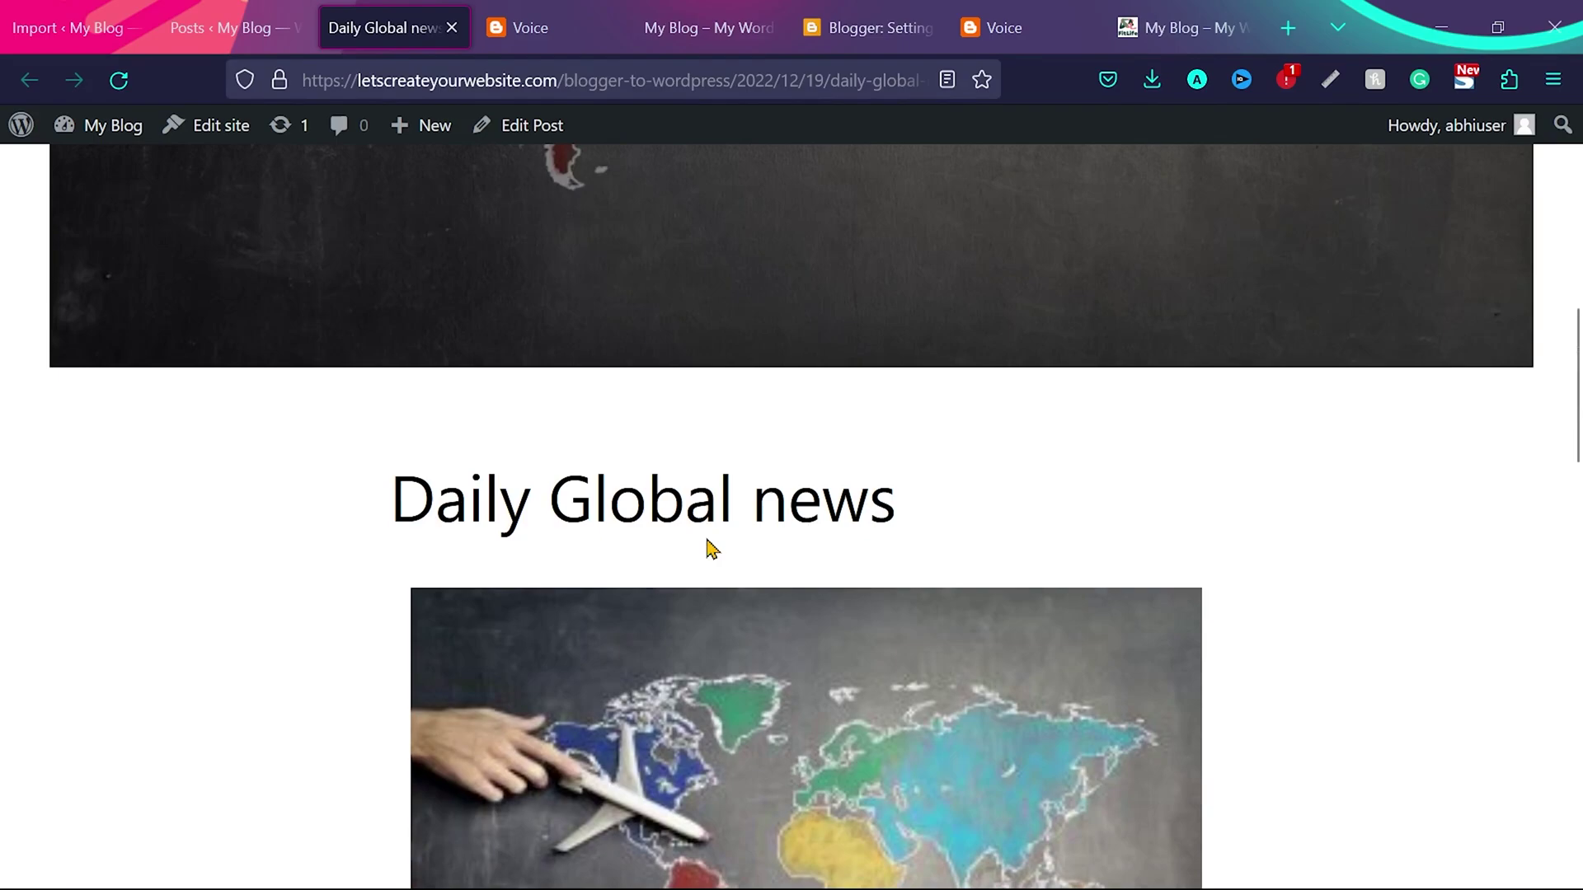
pyautogui.moveTo(405, 504); pyautogui.dragTo(968, 522)
pyautogui.scroll(-8, 971, 523)
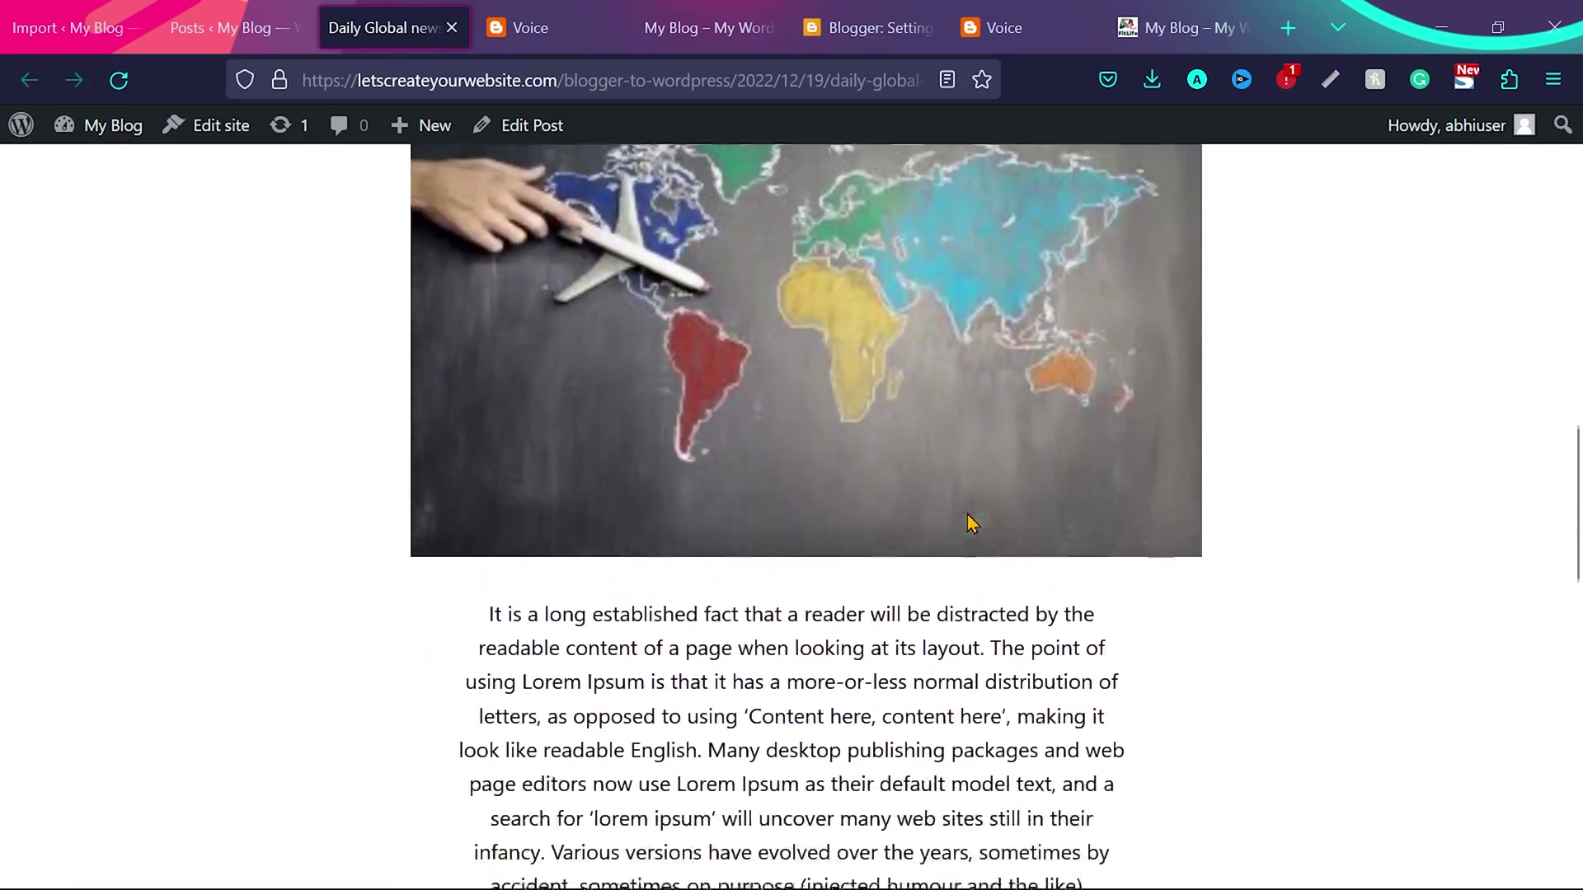
pyautogui.moveTo(484, 416); pyautogui.dragTo(1187, 717)
pyautogui.hotkey('ctrl', 'pageup')
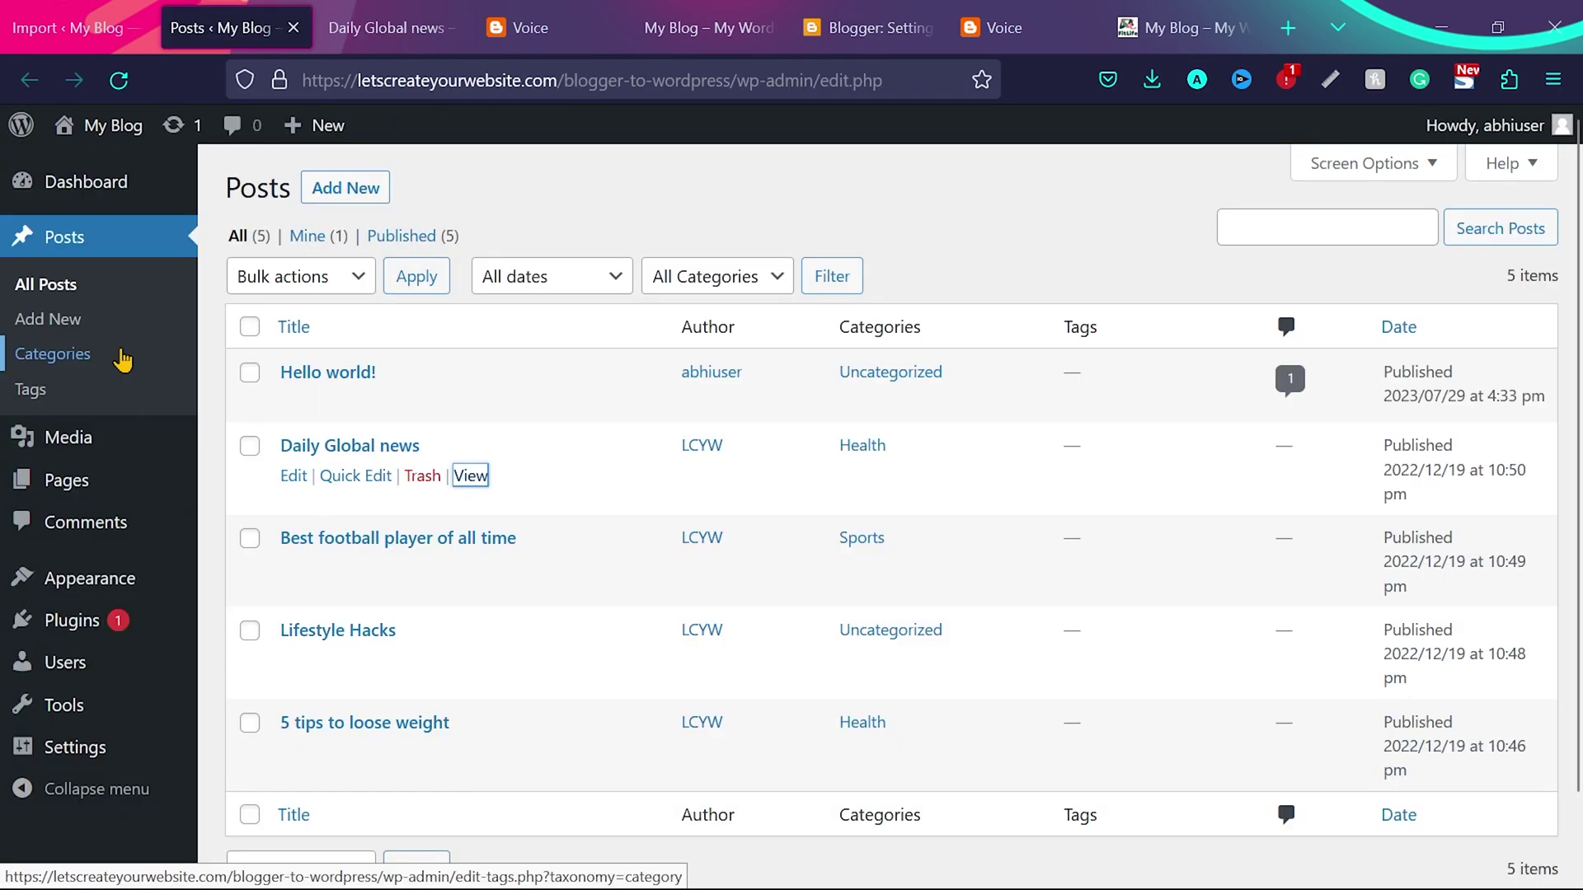
pyautogui.click(122, 359)
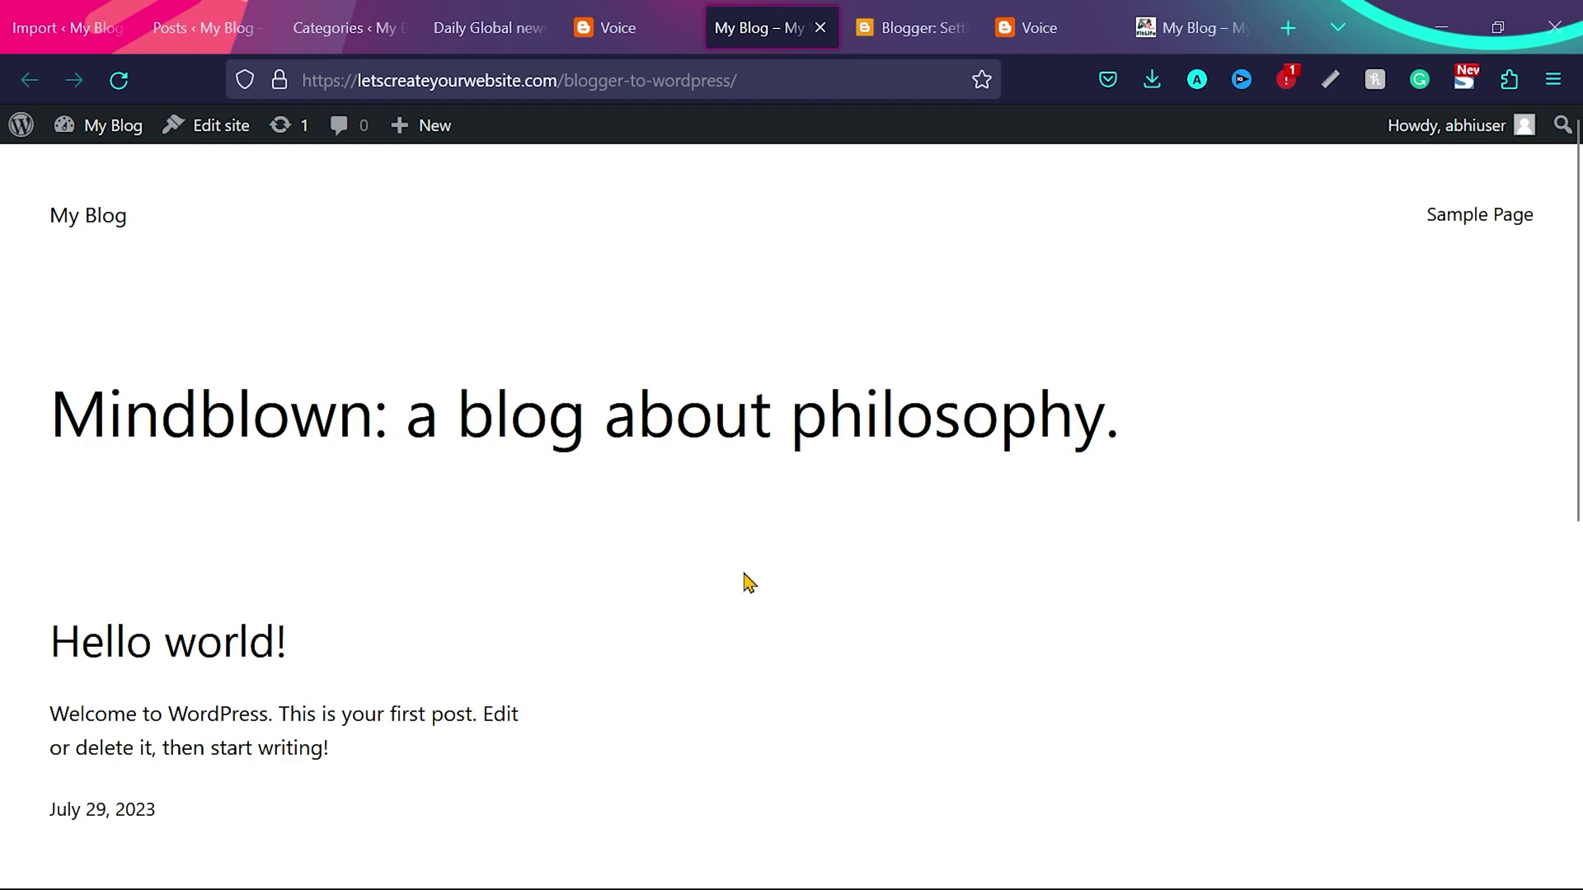
# Step: Scroll up and down the blog home page to review the imported posts
pyautogui.scroll(-1, 550, 627)
pyautogui.scroll(1, 555, 626)
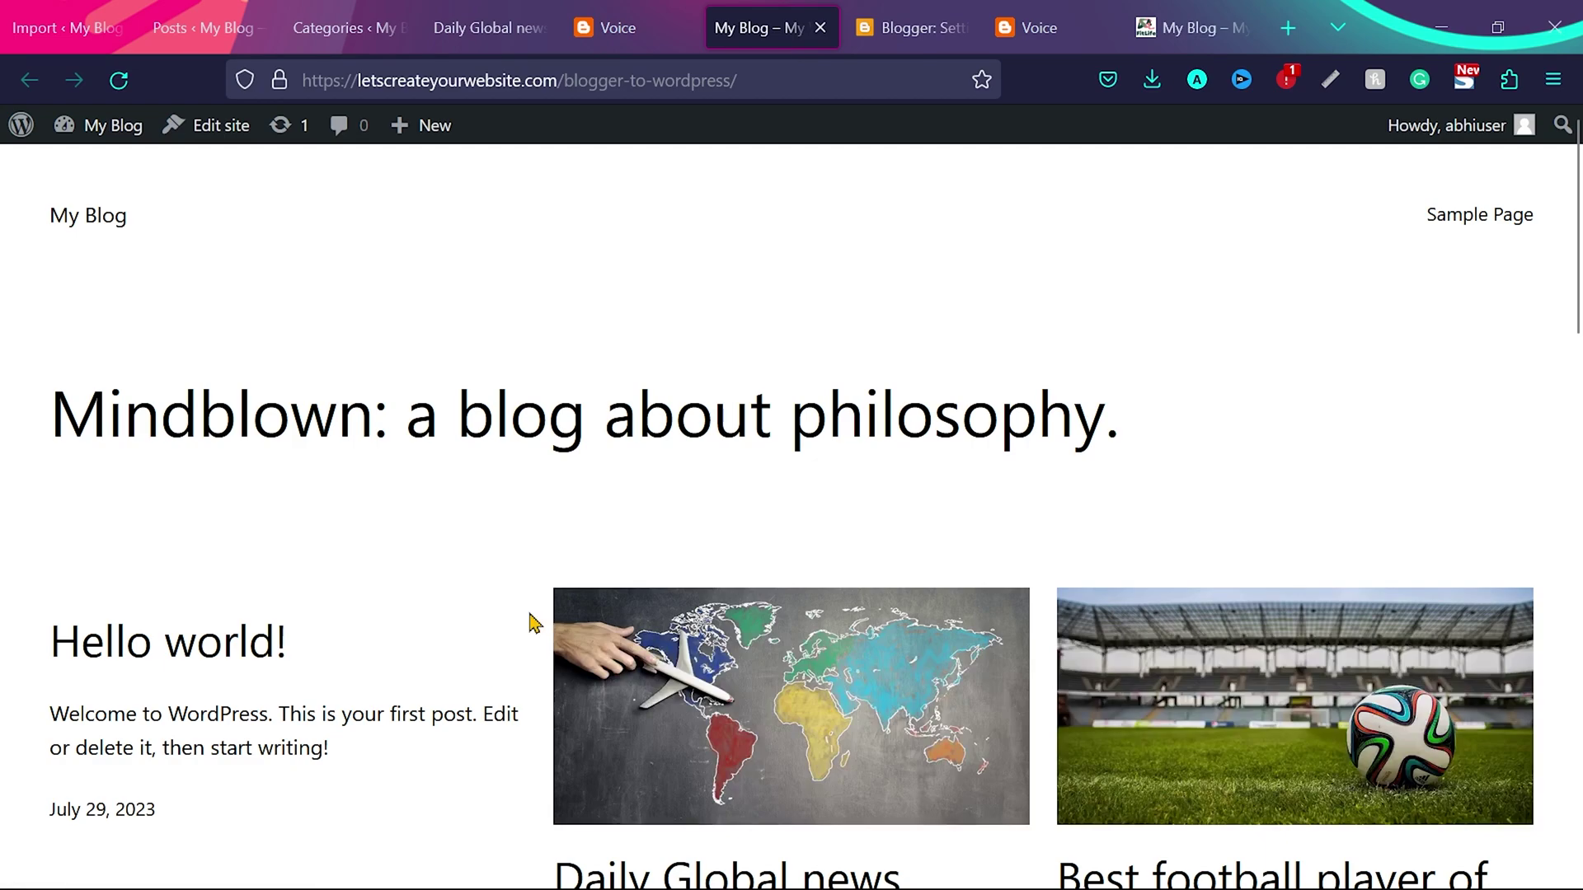
pyautogui.scroll(-6, 532, 622)
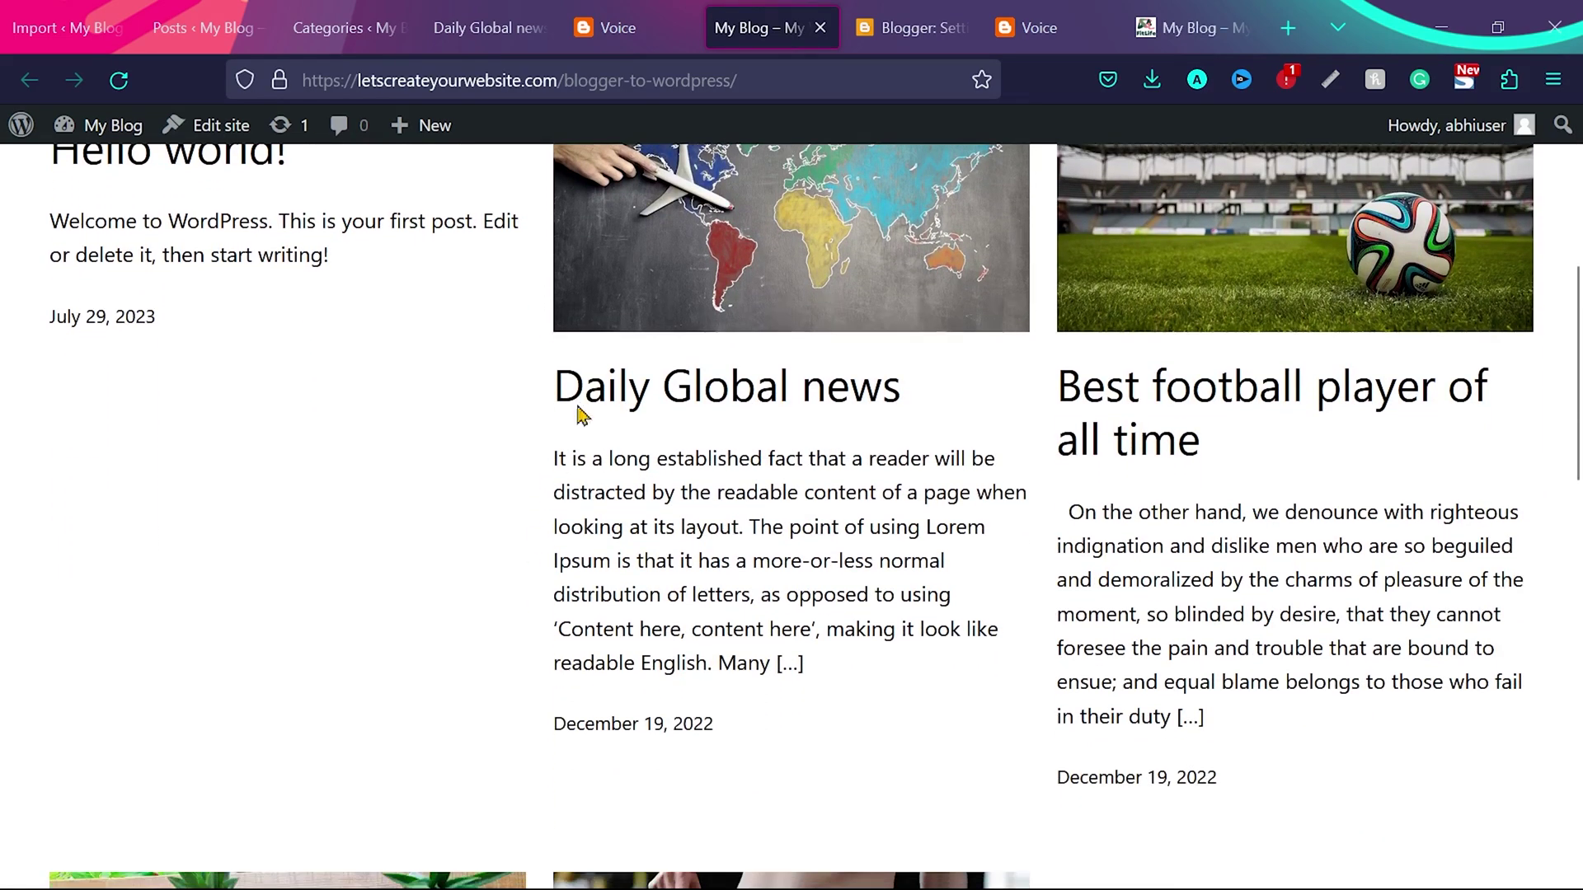
pyautogui.scroll(6, 736, 328)
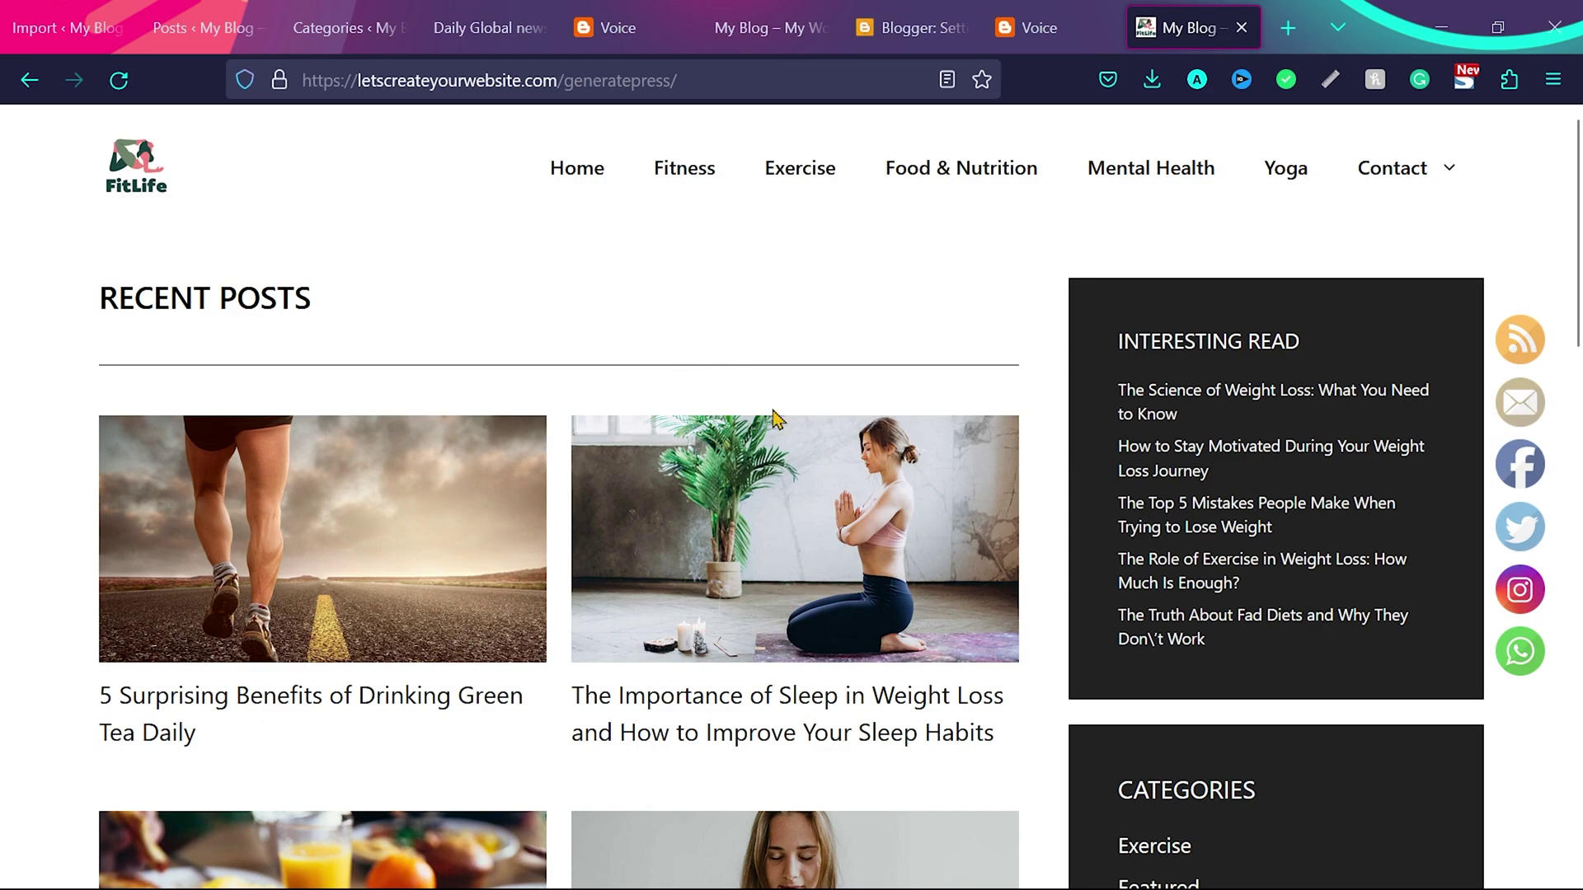
pyautogui.scroll(-5, 773, 419)
pyautogui.scroll(5, 773, 419)
pyautogui.scroll(-3, 1037, 445)
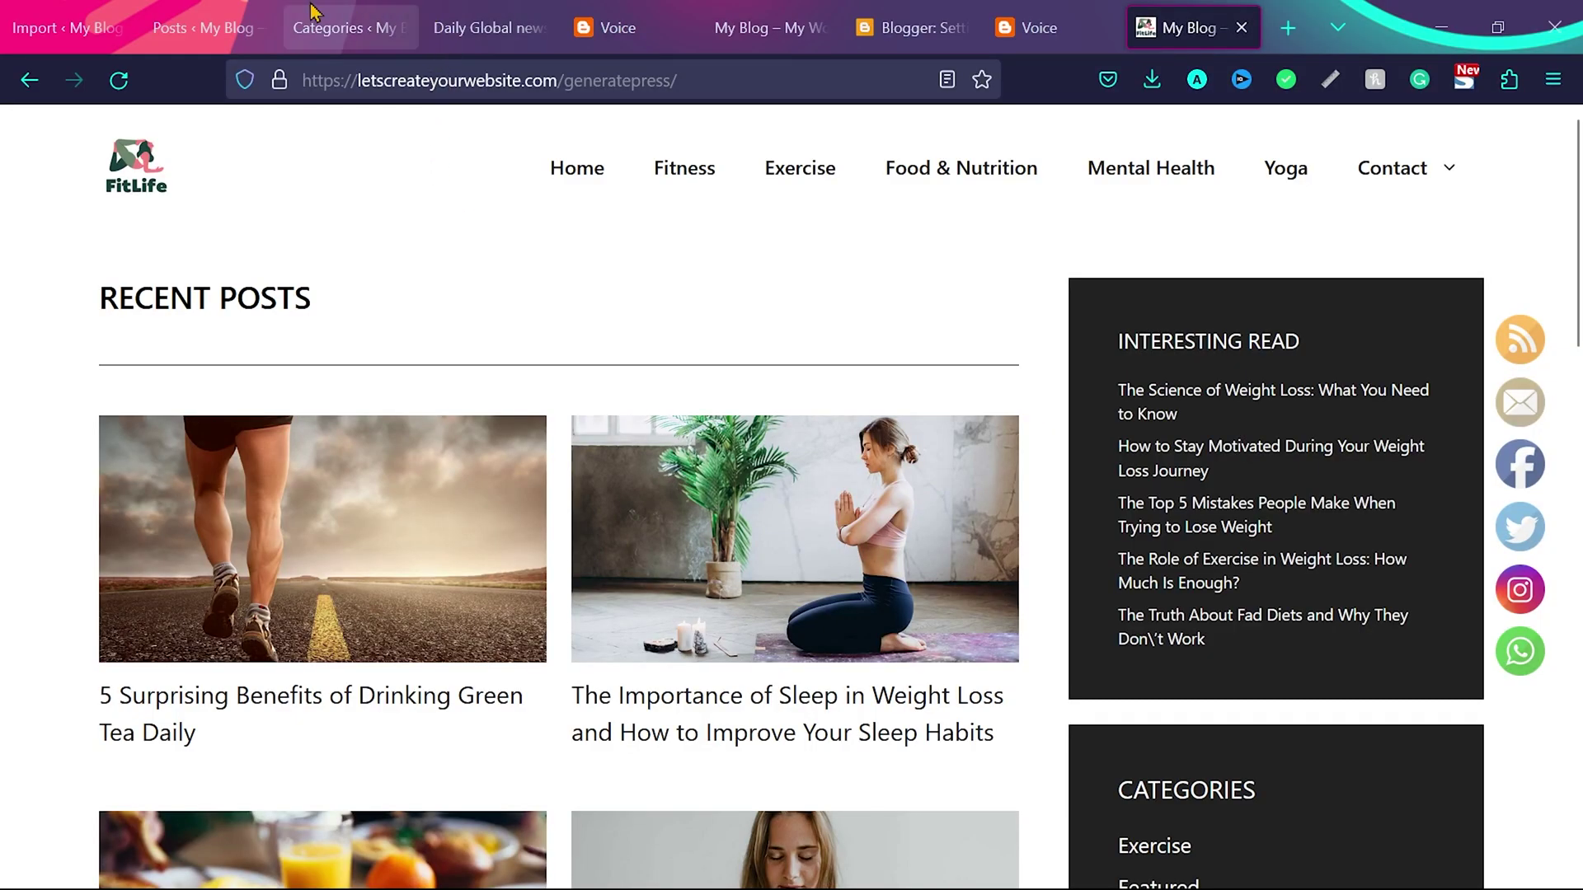
# Step: Open Settings > Permalinks and highlight the date-and-name part of the Day and name example URL
pyautogui.click(83, 12)
pyautogui.moveTo(114, 822)
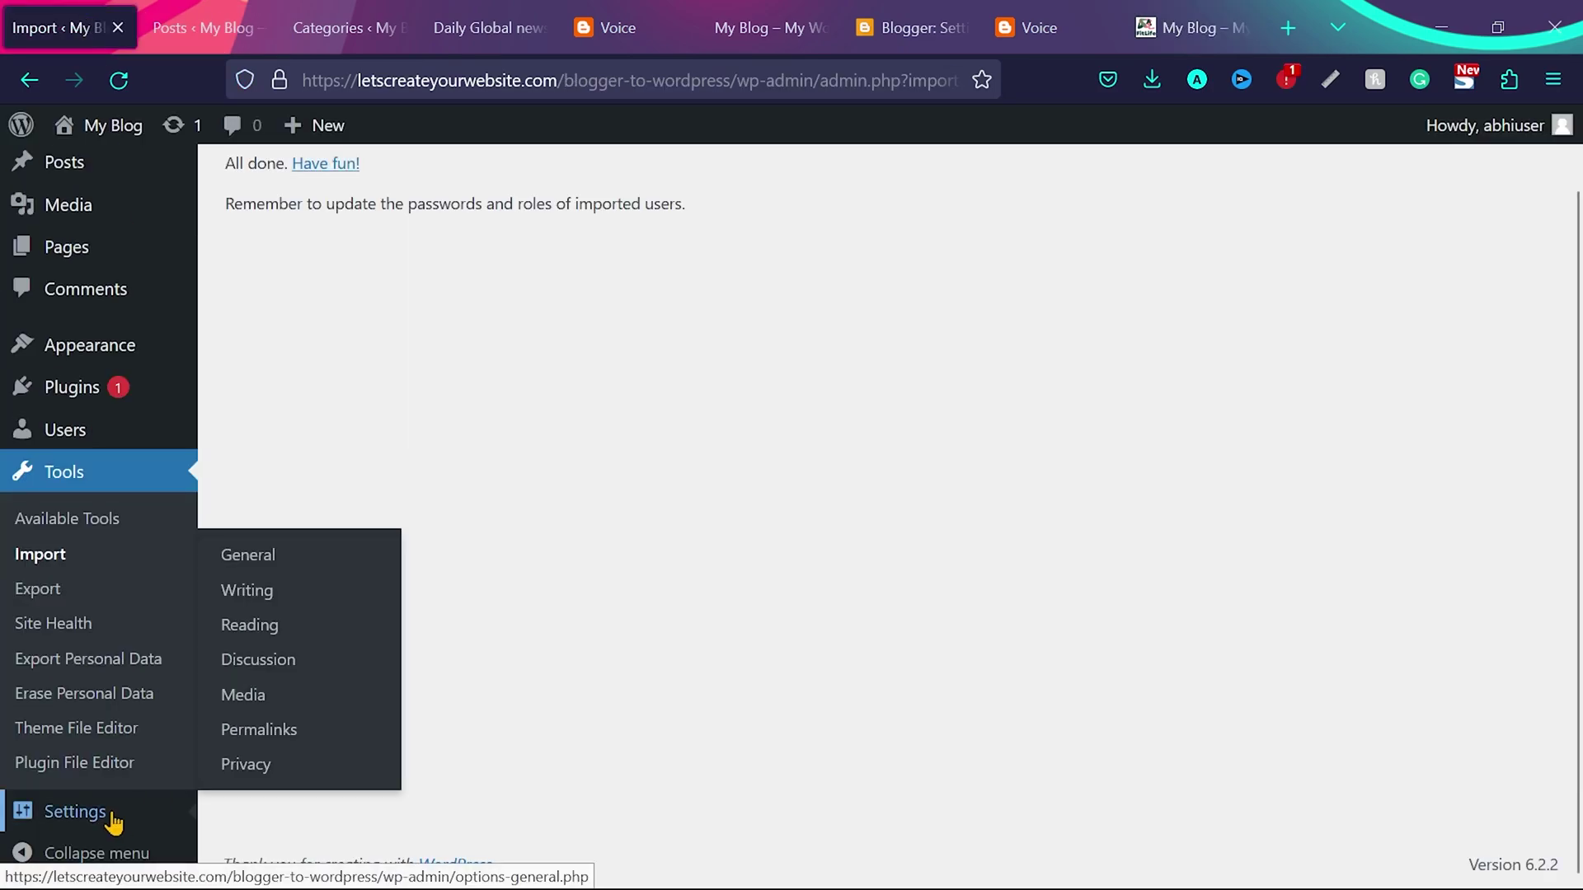
pyautogui.click(267, 730)
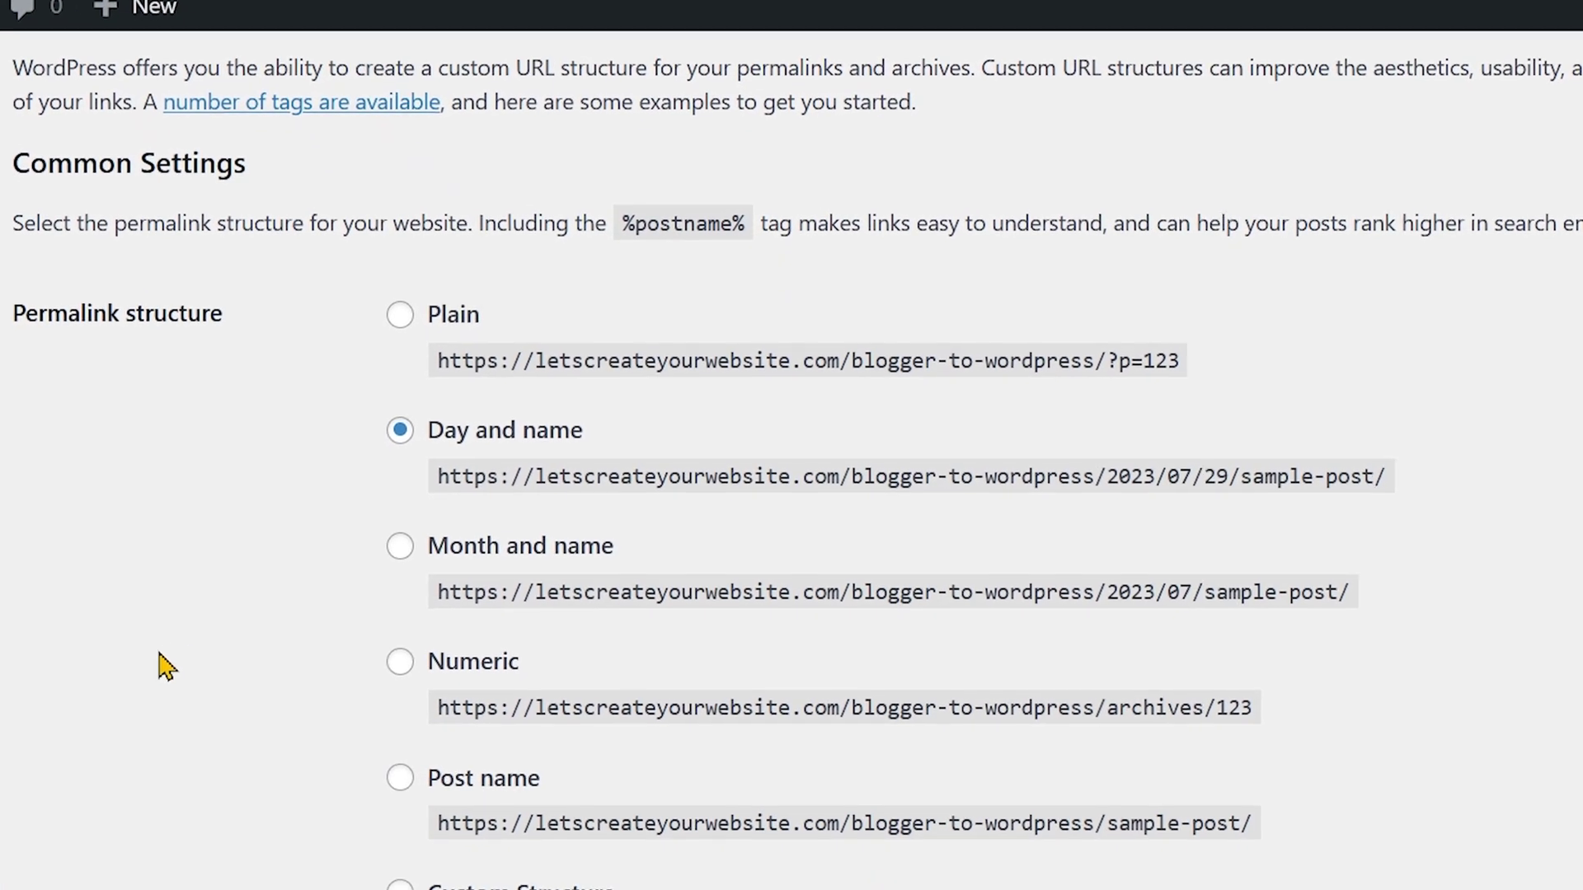
pyautogui.scroll(-1, 165, 667)
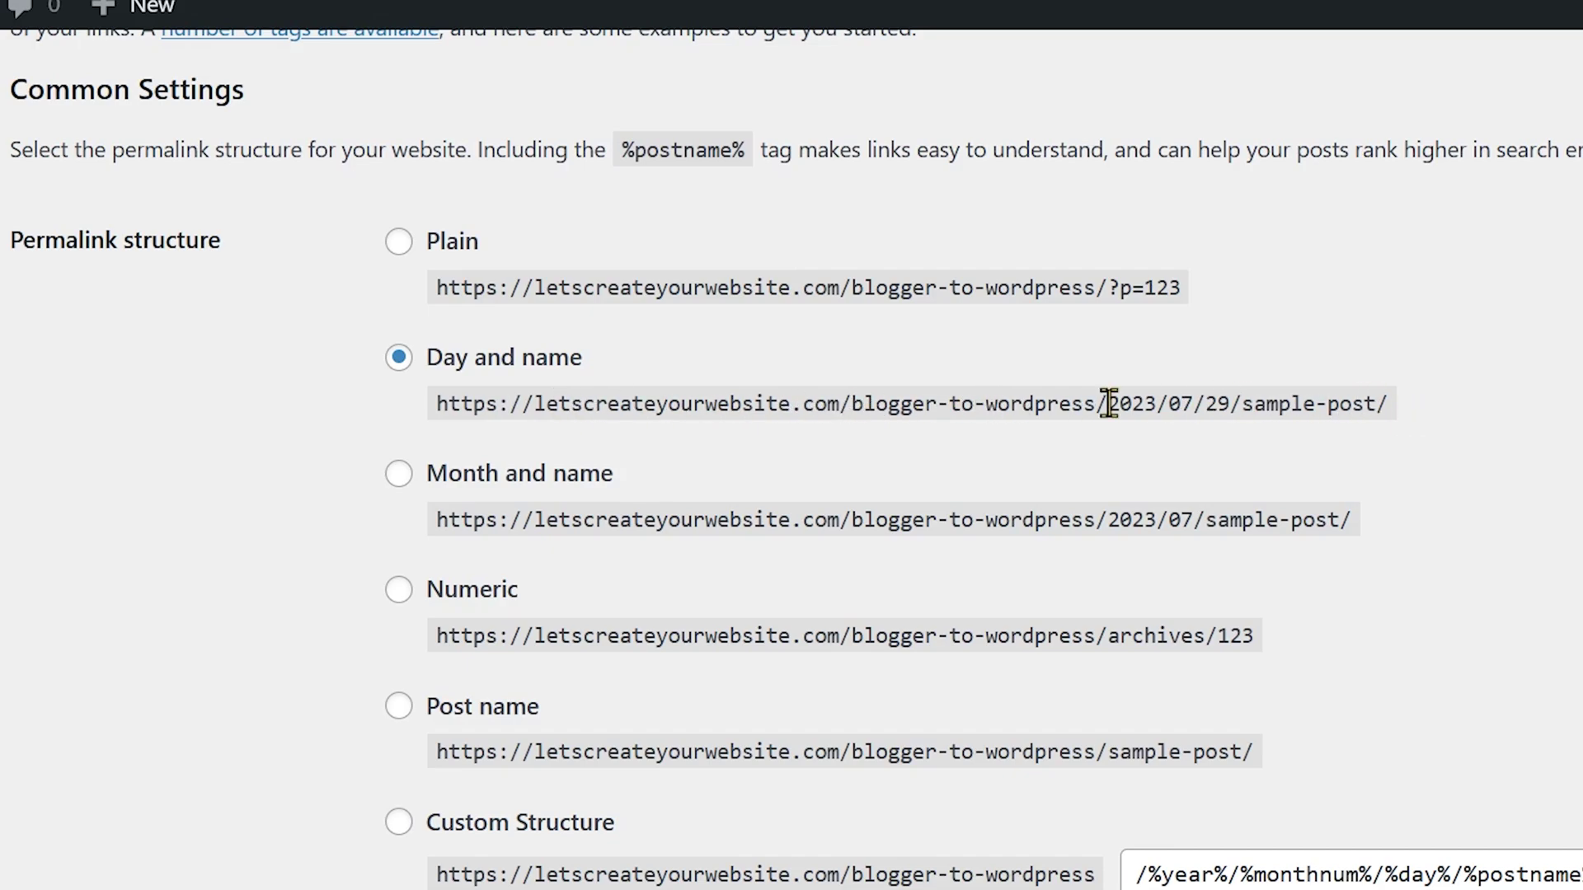
pyautogui.moveTo(1109, 404); pyautogui.dragTo(1421, 418)
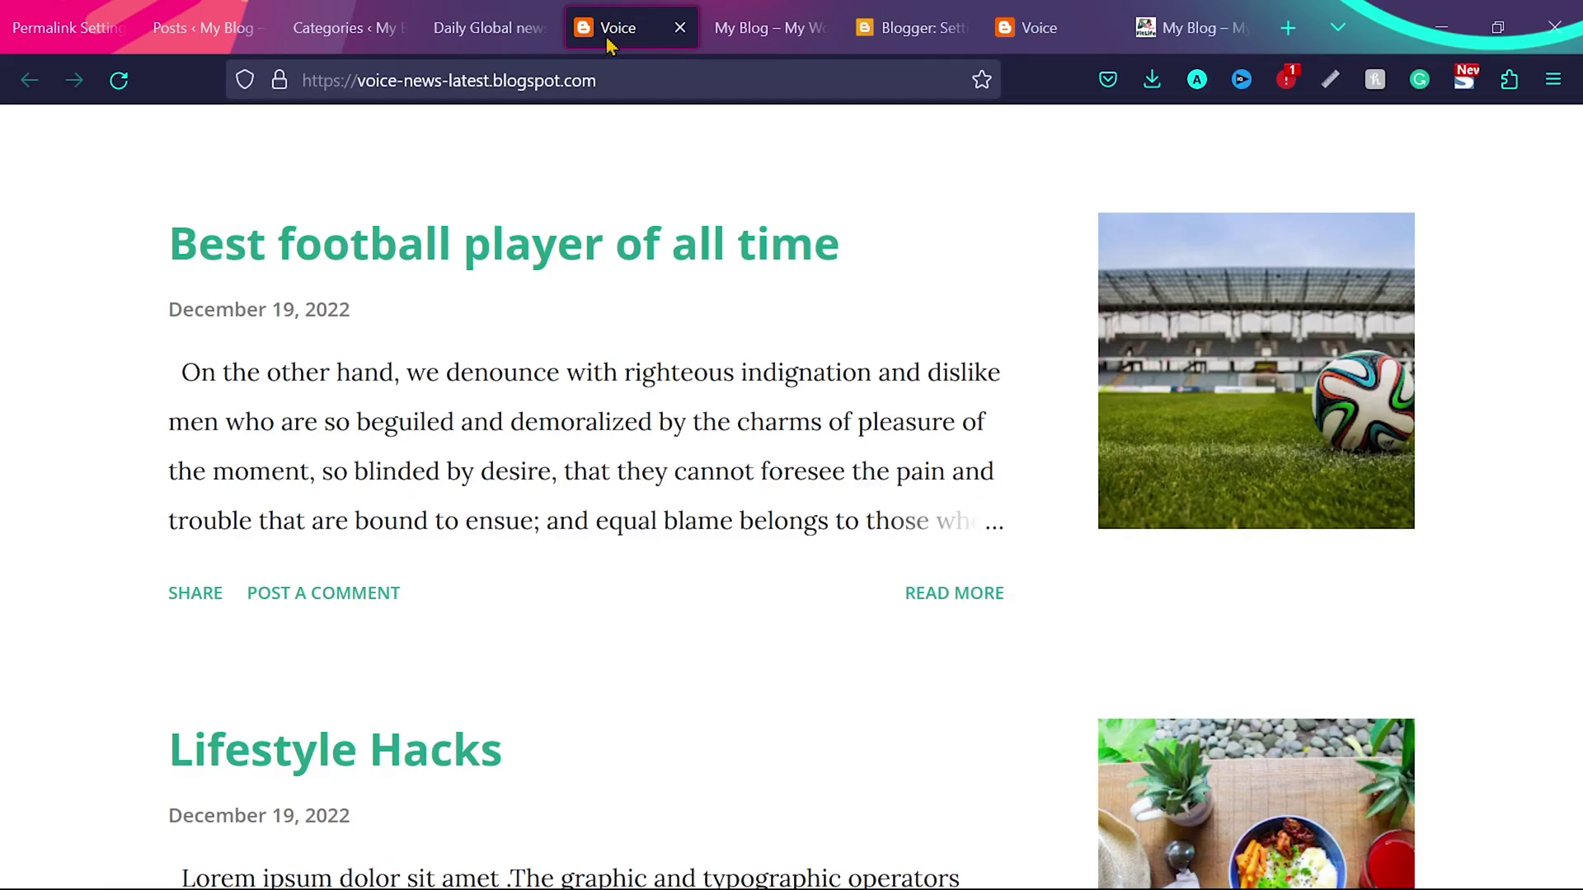
# Step: Open the Blogger post 'Best football player of all time' and highlight 2022/12/ in its address
pyautogui.click(610, 30)
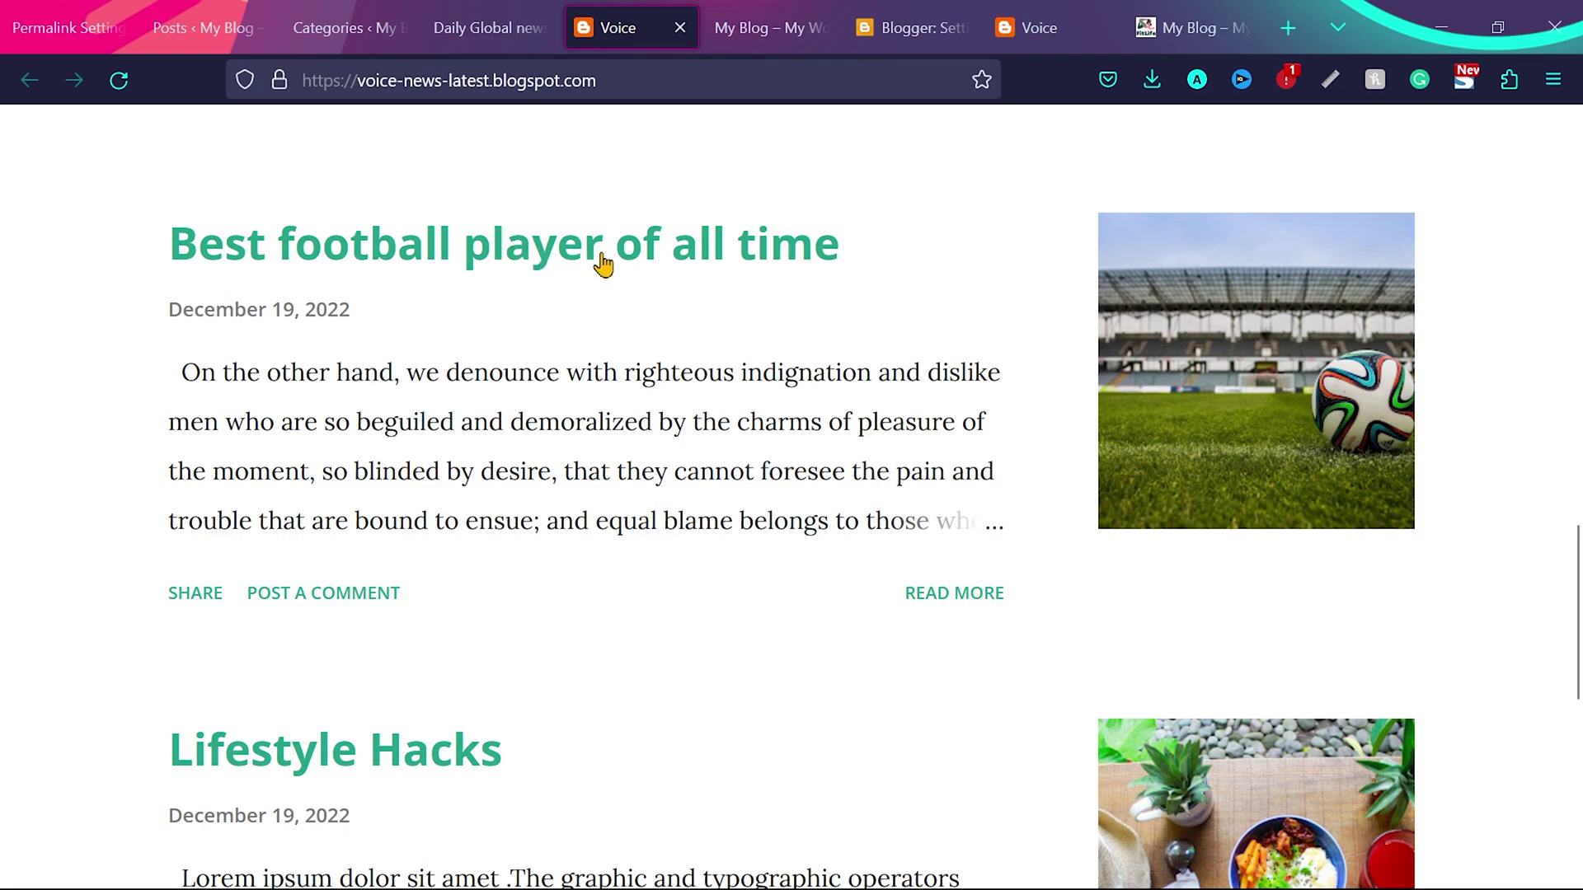
pyautogui.click(943, 601)
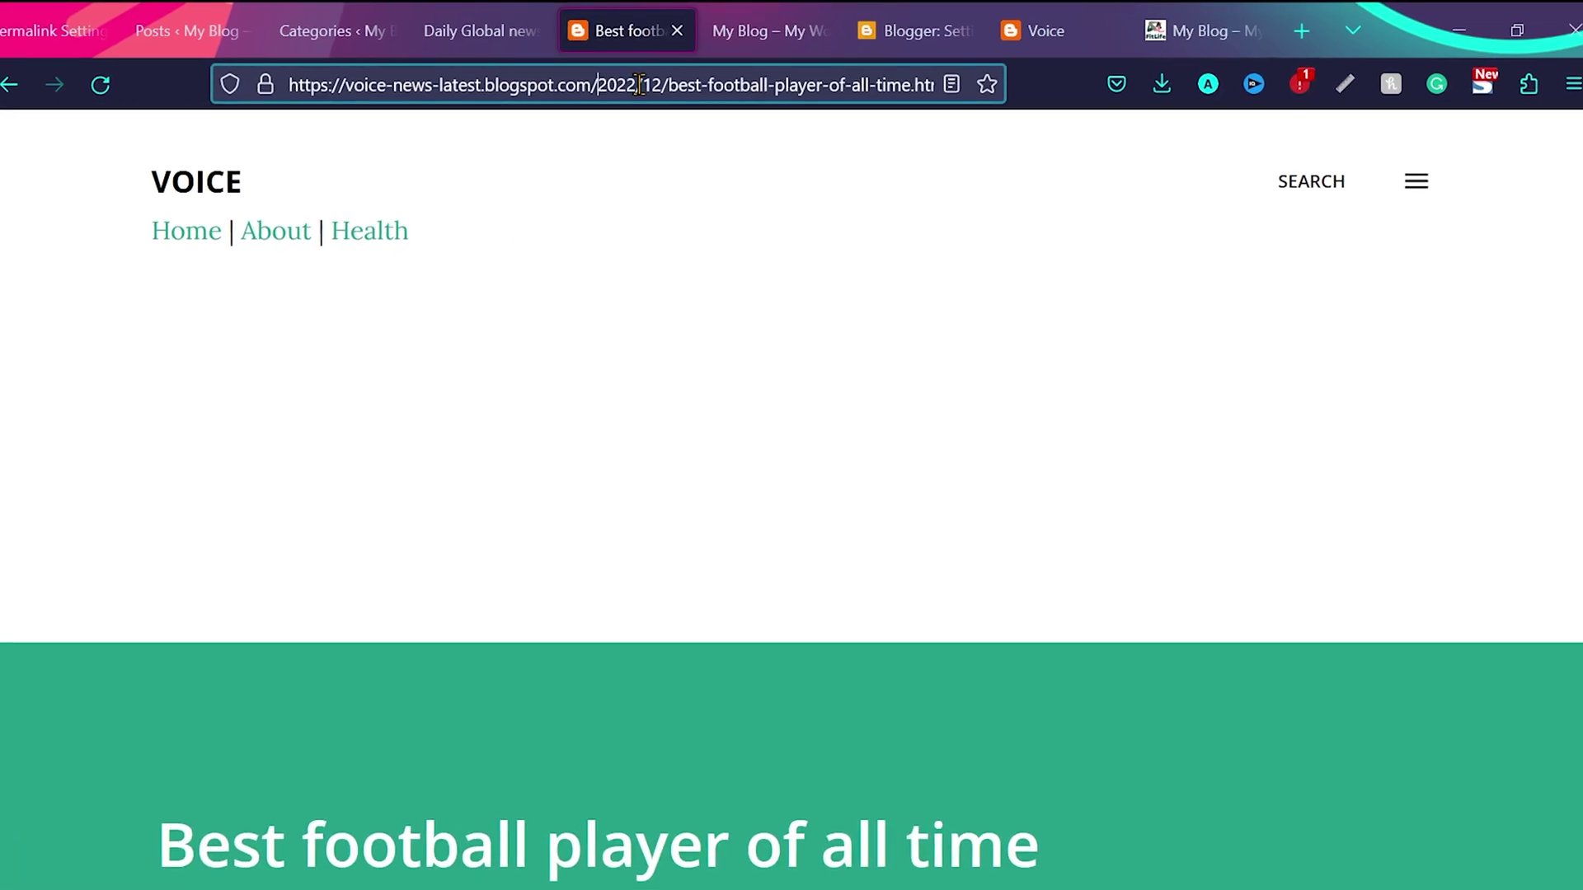
pyautogui.doubleClick(639, 80)
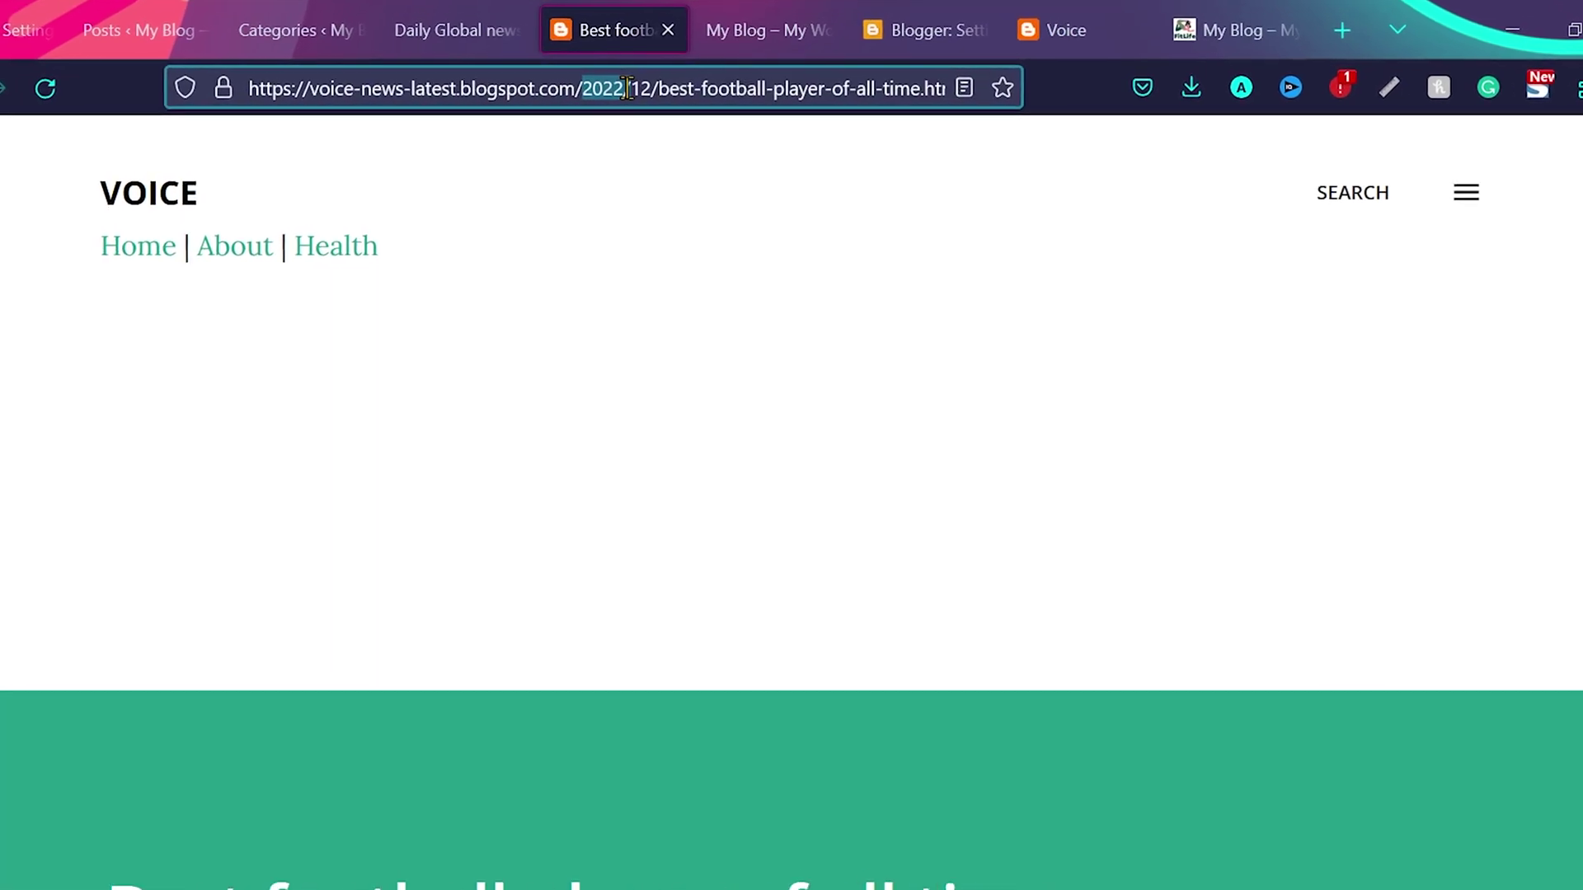
pyautogui.moveTo(626, 88); pyautogui.dragTo(656, 89)
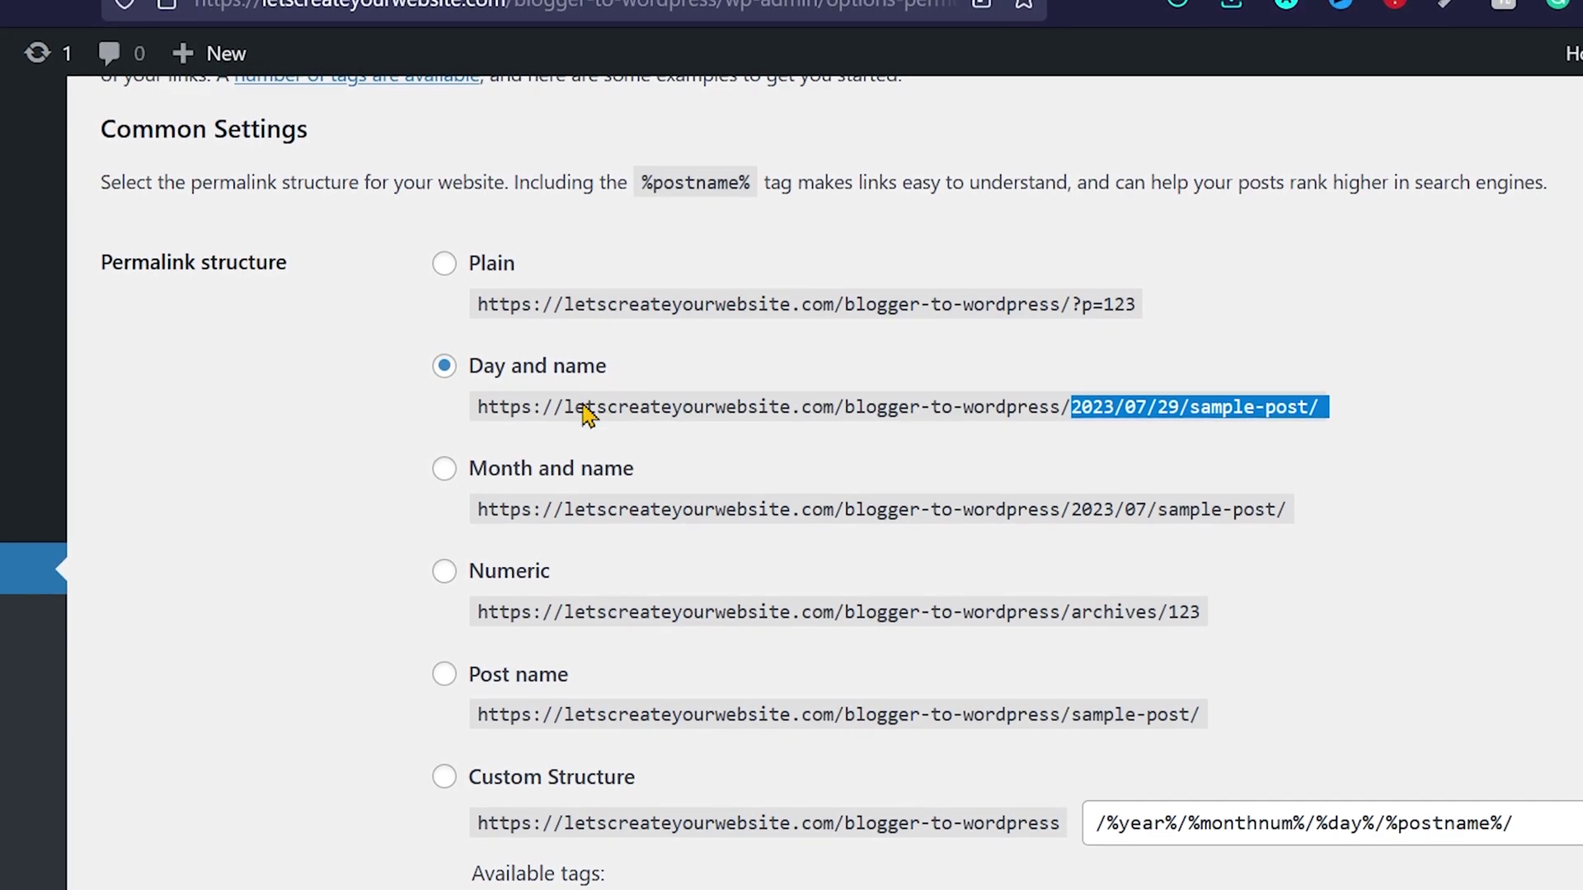
# Step: Switch permalinks to Month and name (/2023/07/sample-post/) and save the changes
pyautogui.click(461, 477)
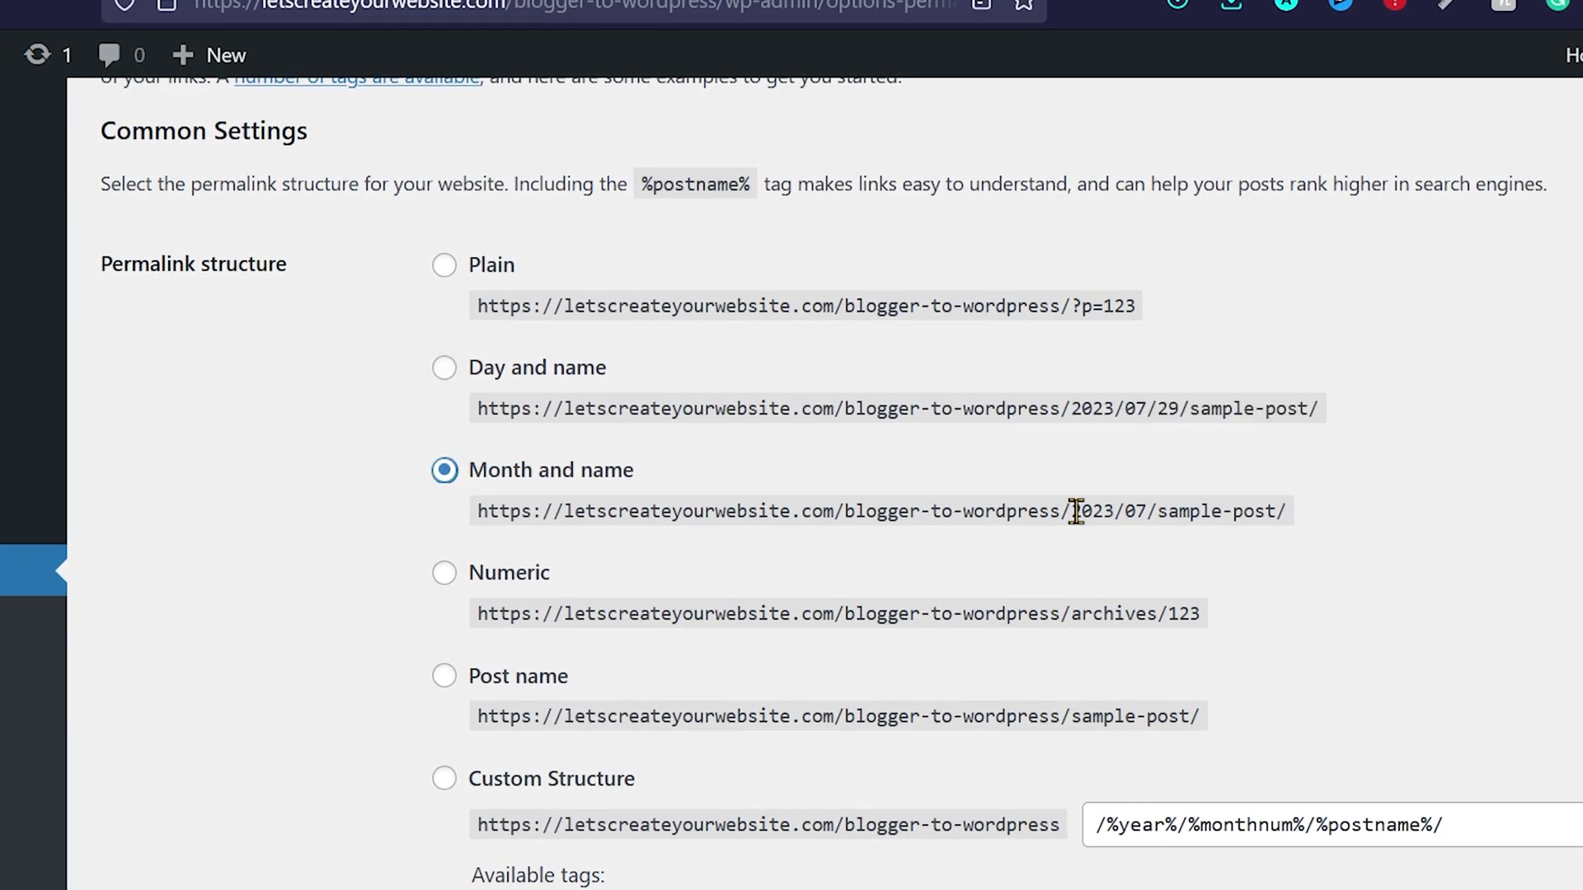
pyautogui.moveTo(1075, 512); pyautogui.dragTo(1287, 509)
pyautogui.click(1286, 509)
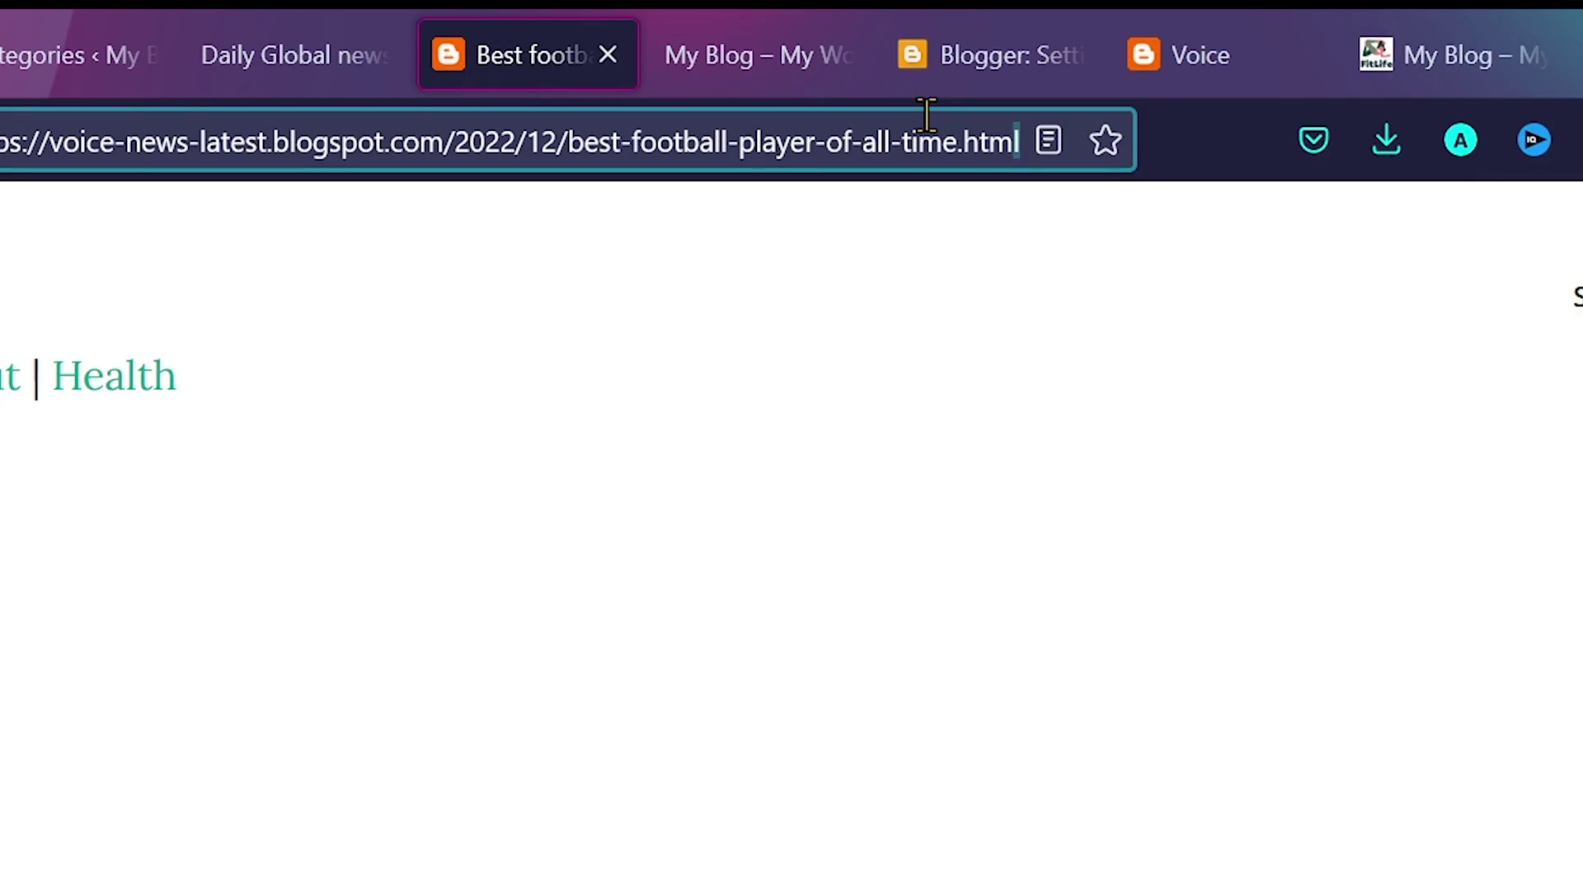
pyautogui.hotkey('shift', 'Left')
pyautogui.hotkey('shift', 'Left')
pyautogui.hotkey('shift', 'Left')
pyautogui.hotkey('shift', 'Left')
pyautogui.hotkey('shift', 'Left')
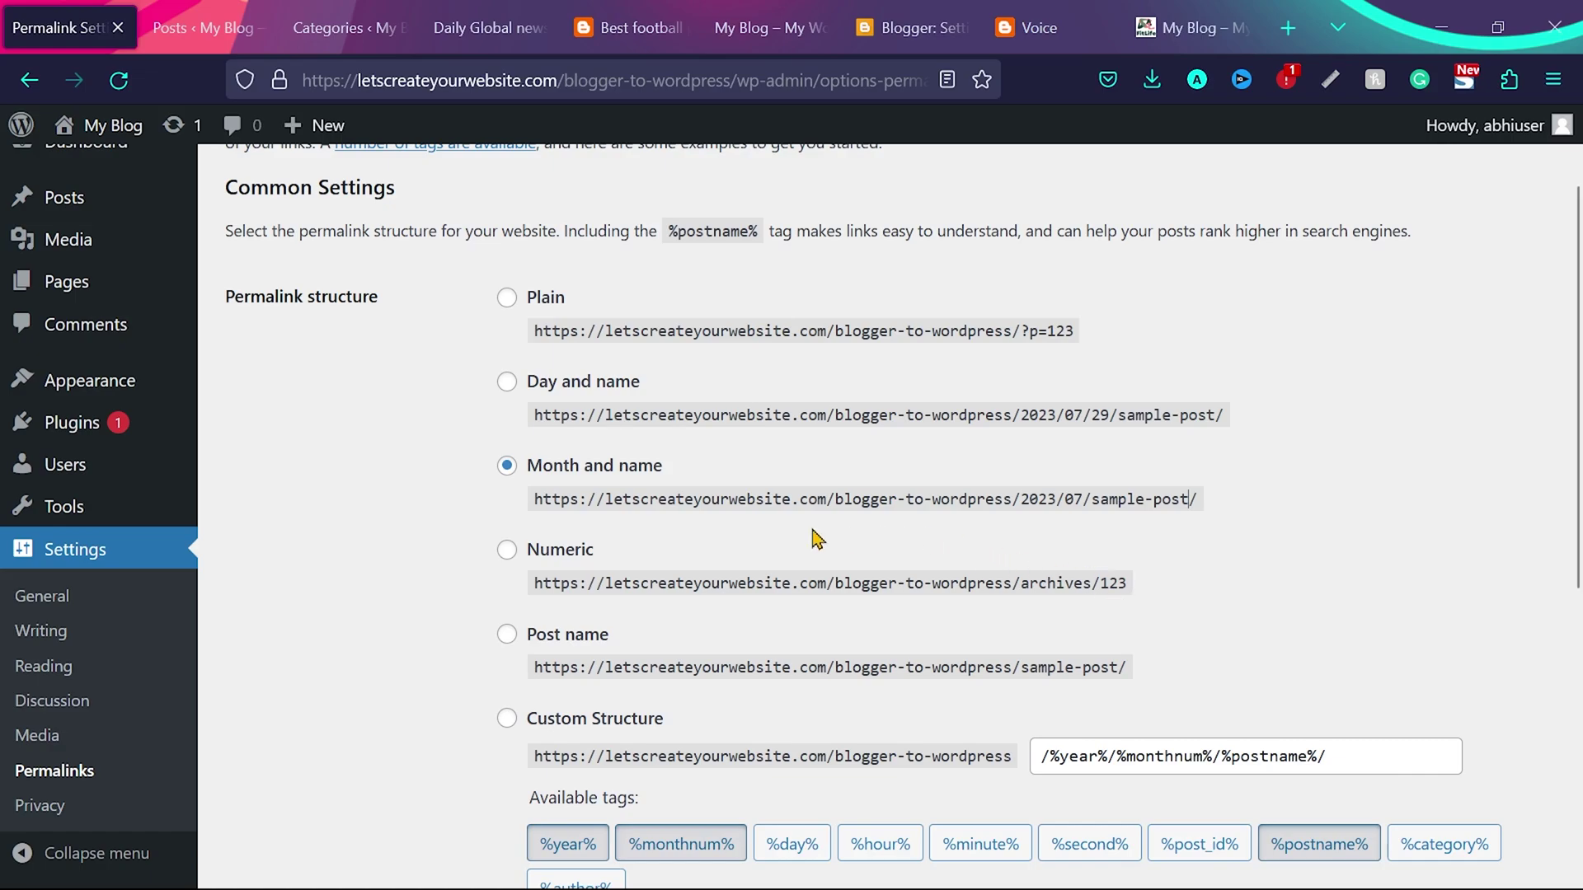
pyautogui.scroll(1, 1342, 579)
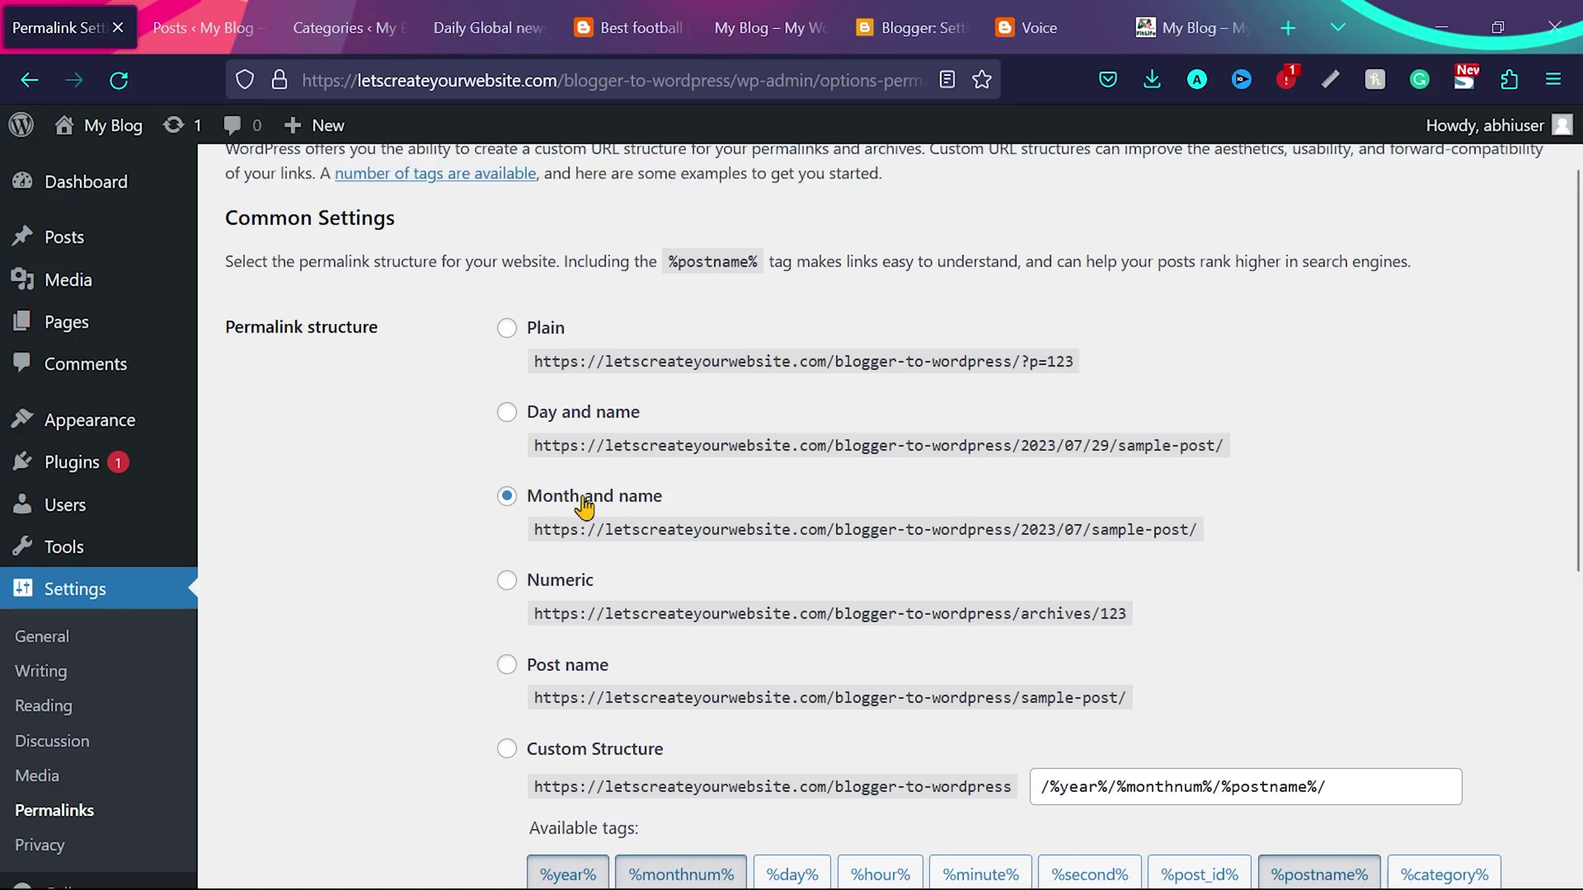
pyautogui.scroll(-5, 635, 515)
pyautogui.scroll(-1, 647, 515)
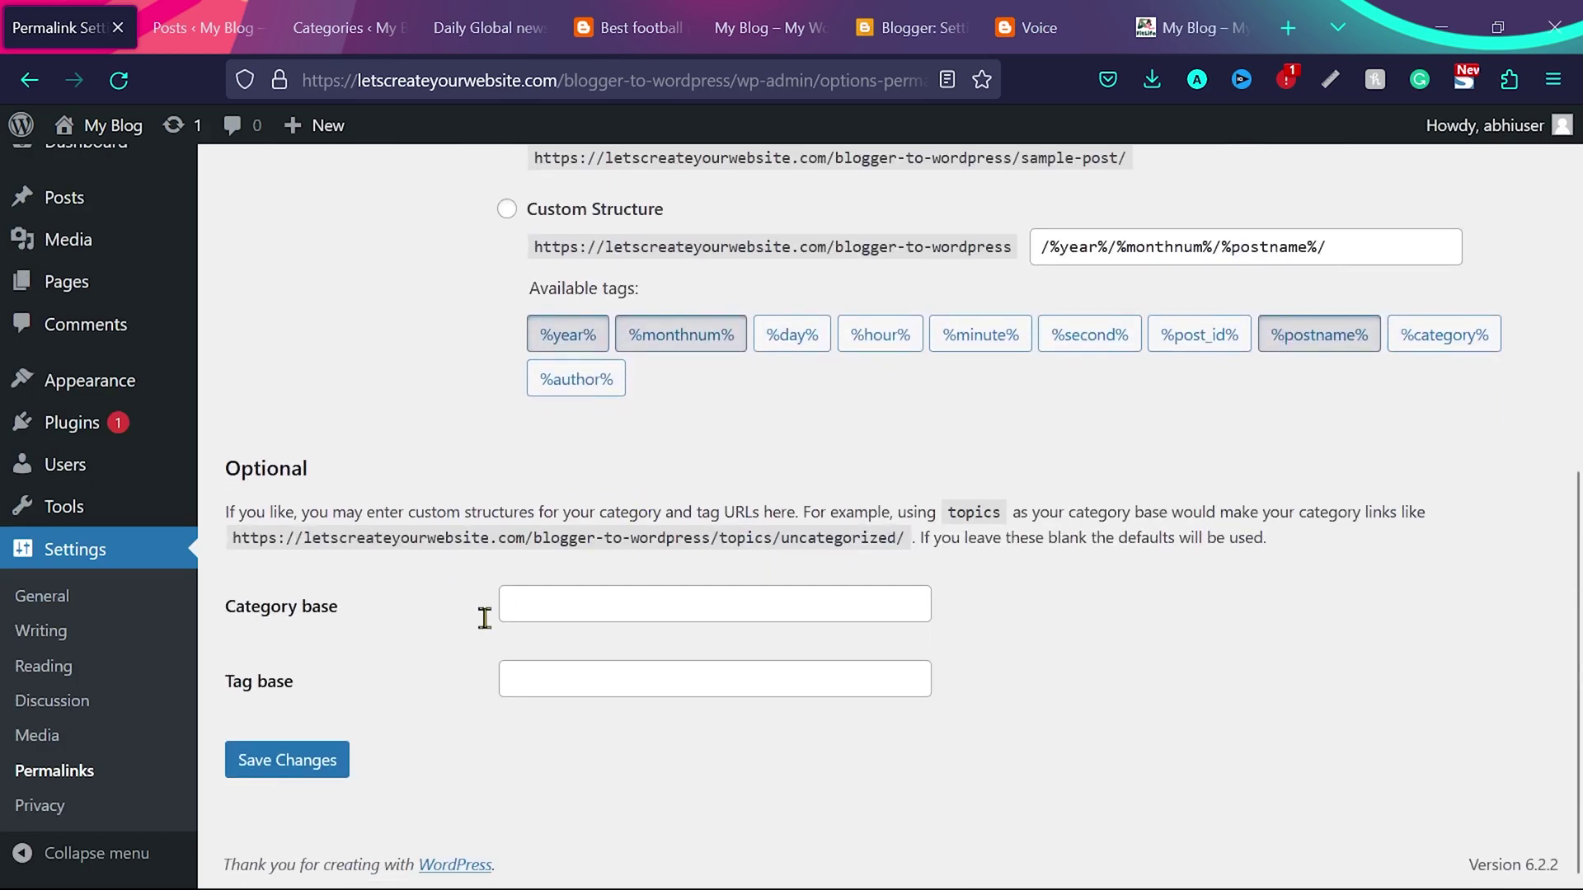
pyautogui.click(302, 760)
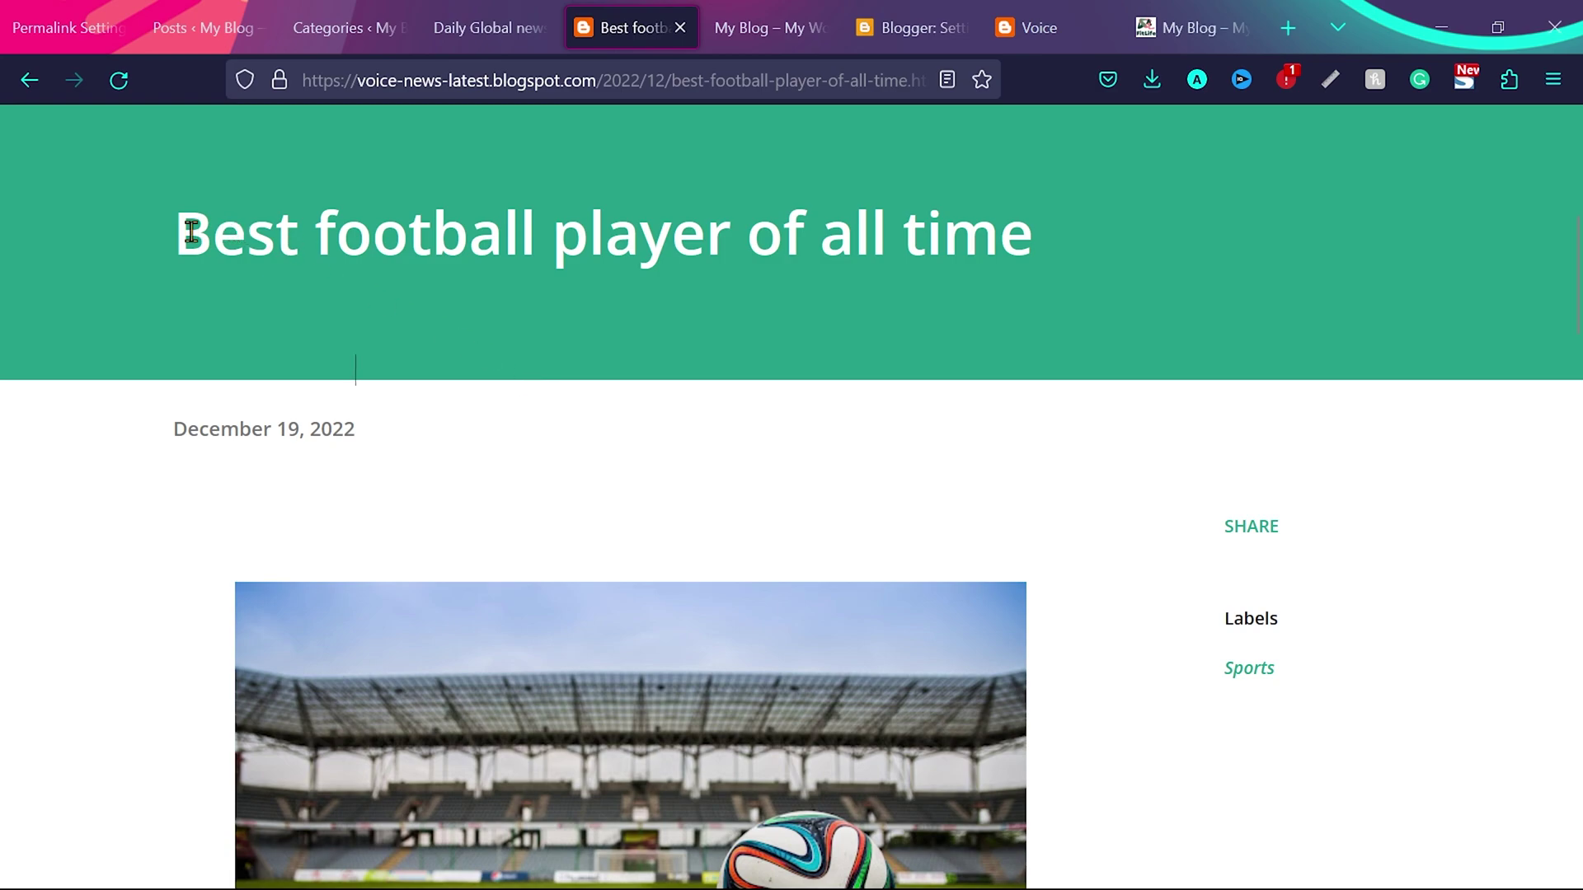
# Step: Compare the Blogger post title with the Daily Global news post's month-and-name address, then return to Permalink Settings
pyautogui.moveTo(189, 232); pyautogui.dragTo(1040, 247)
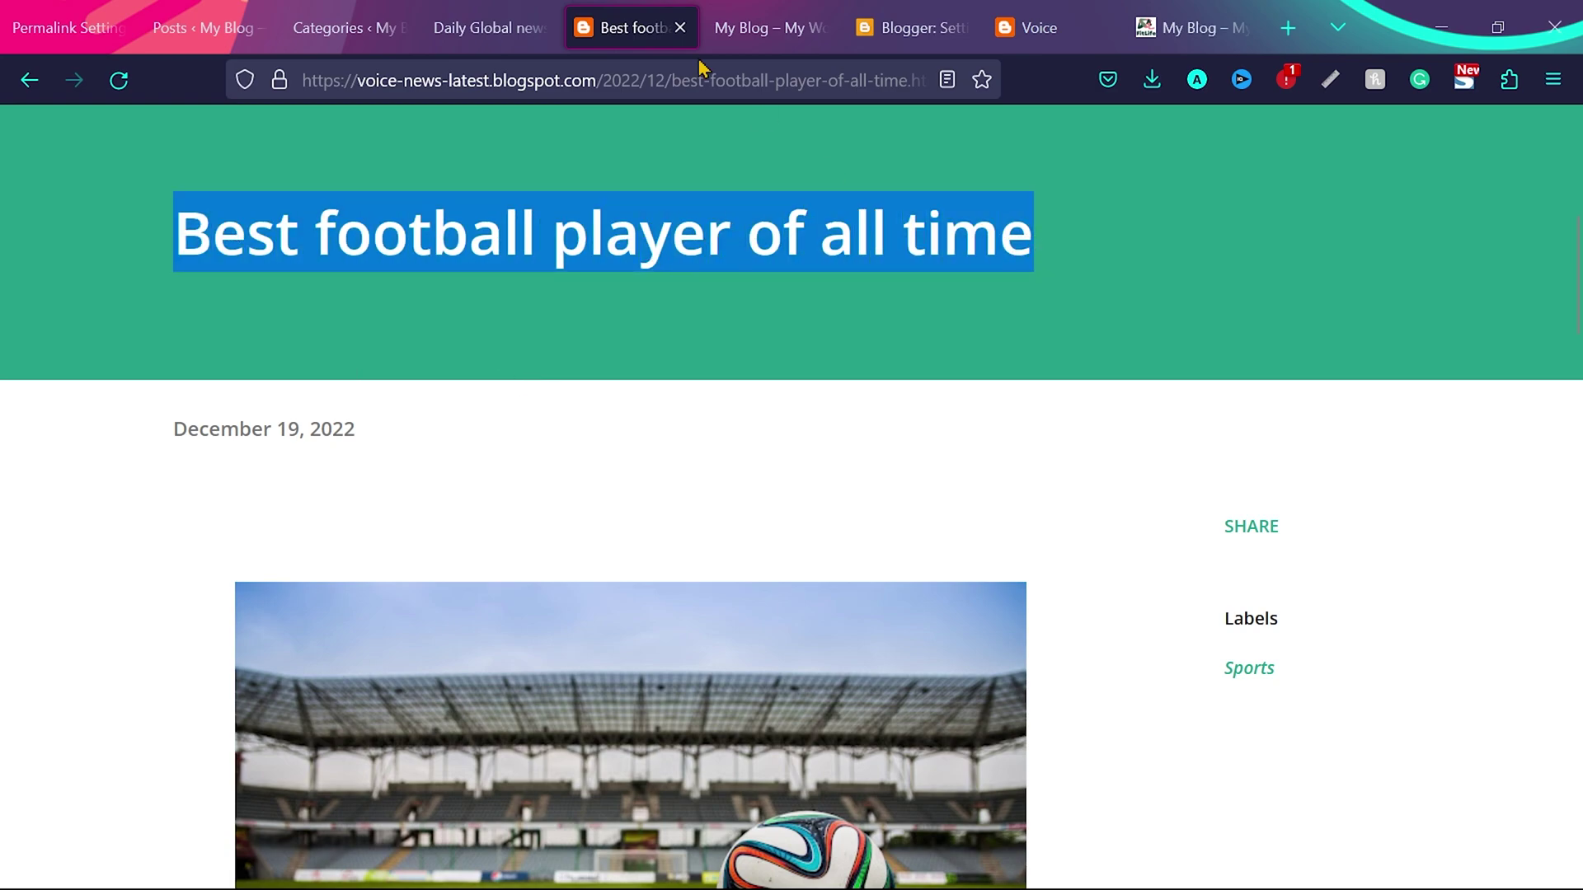
pyautogui.click(495, 9)
pyautogui.scroll(-5, 684, 364)
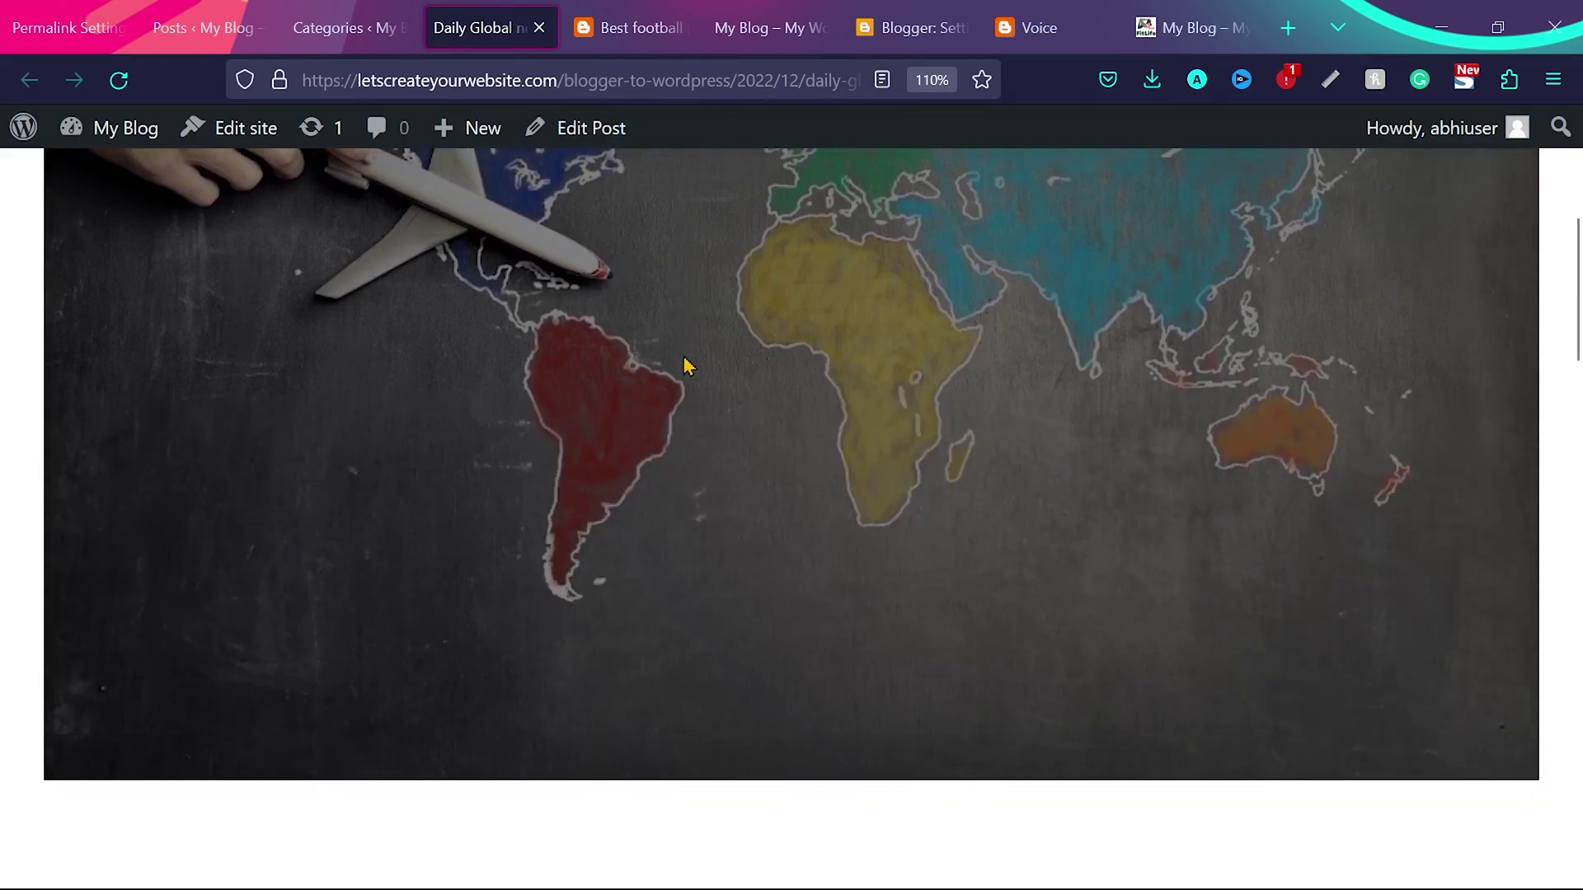
pyautogui.scroll(-5, 684, 363)
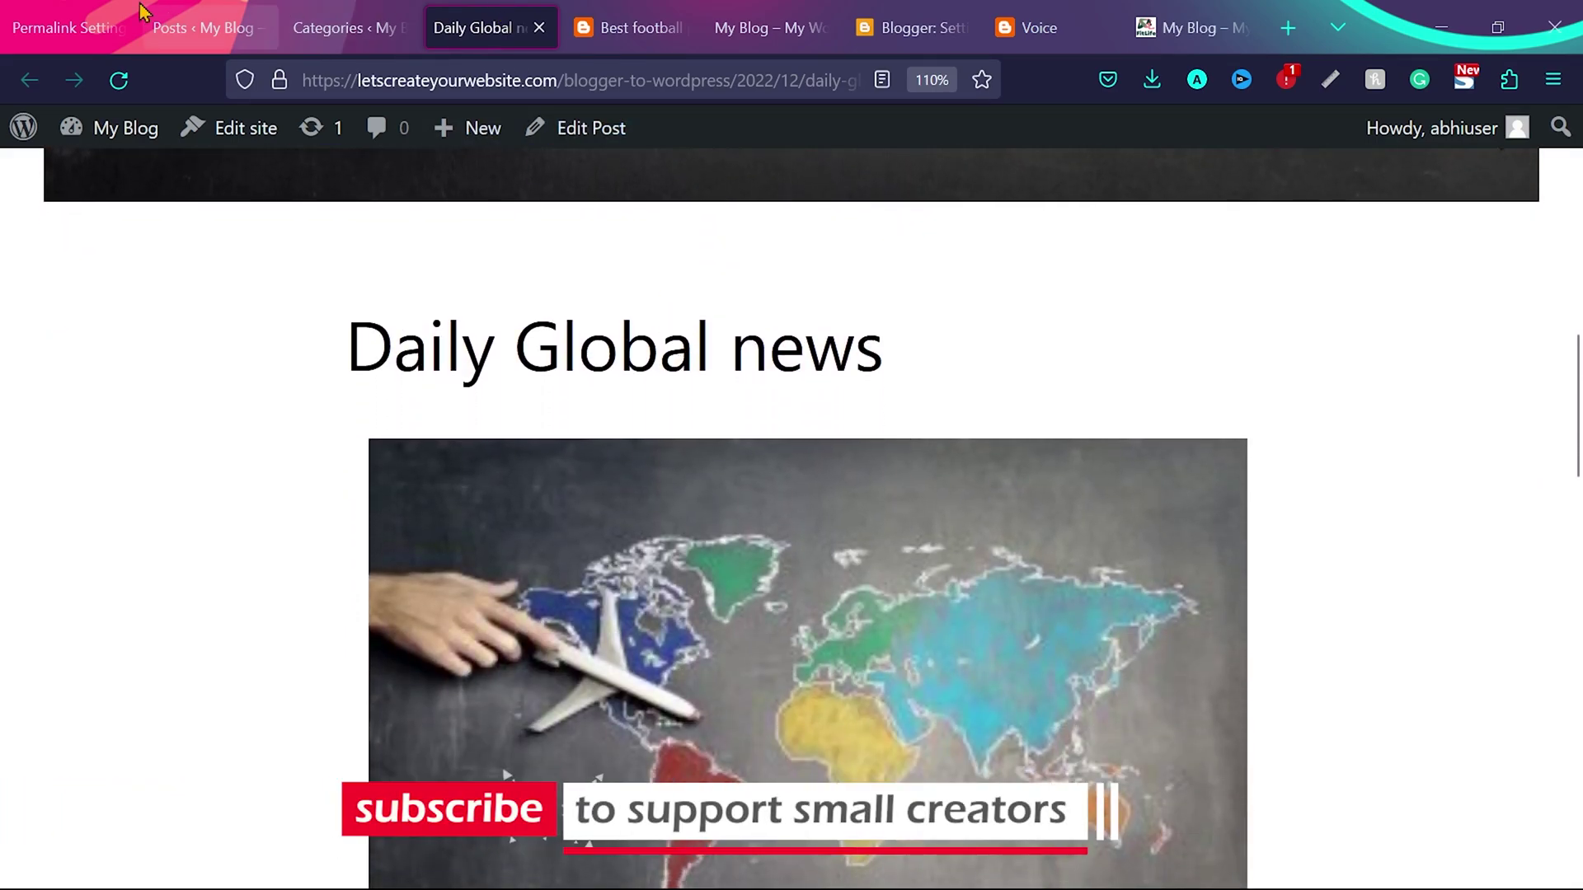
pyautogui.click(91, 10)
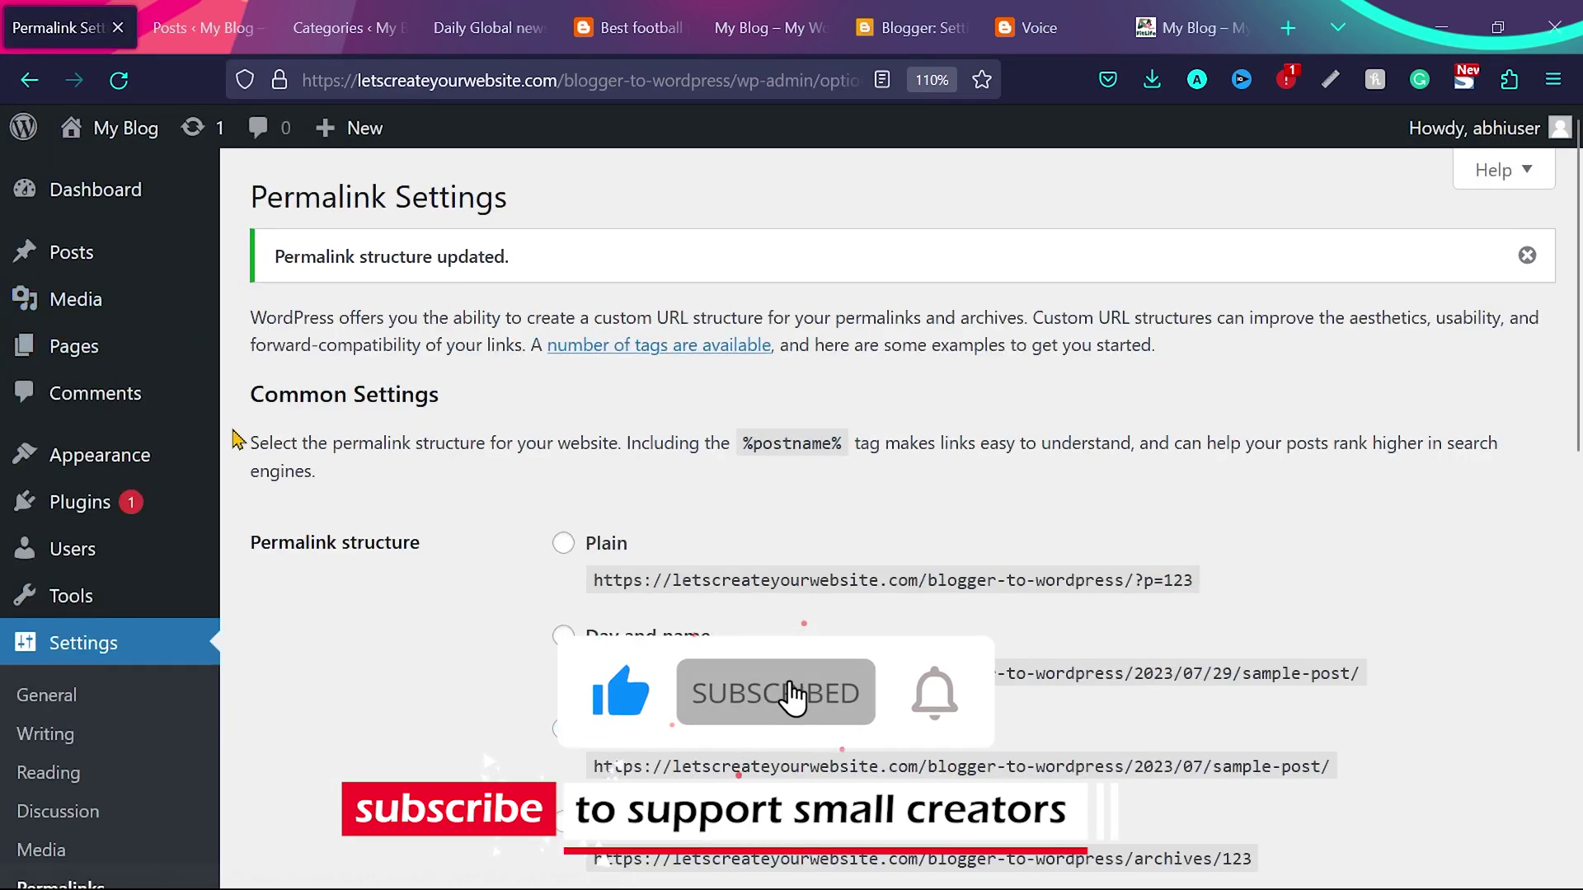
# Step: Search Add New plugins for 'blogger to wordpress', then install and activate rtCamp's Blogger To WordPress
pyautogui.moveTo(136, 505)
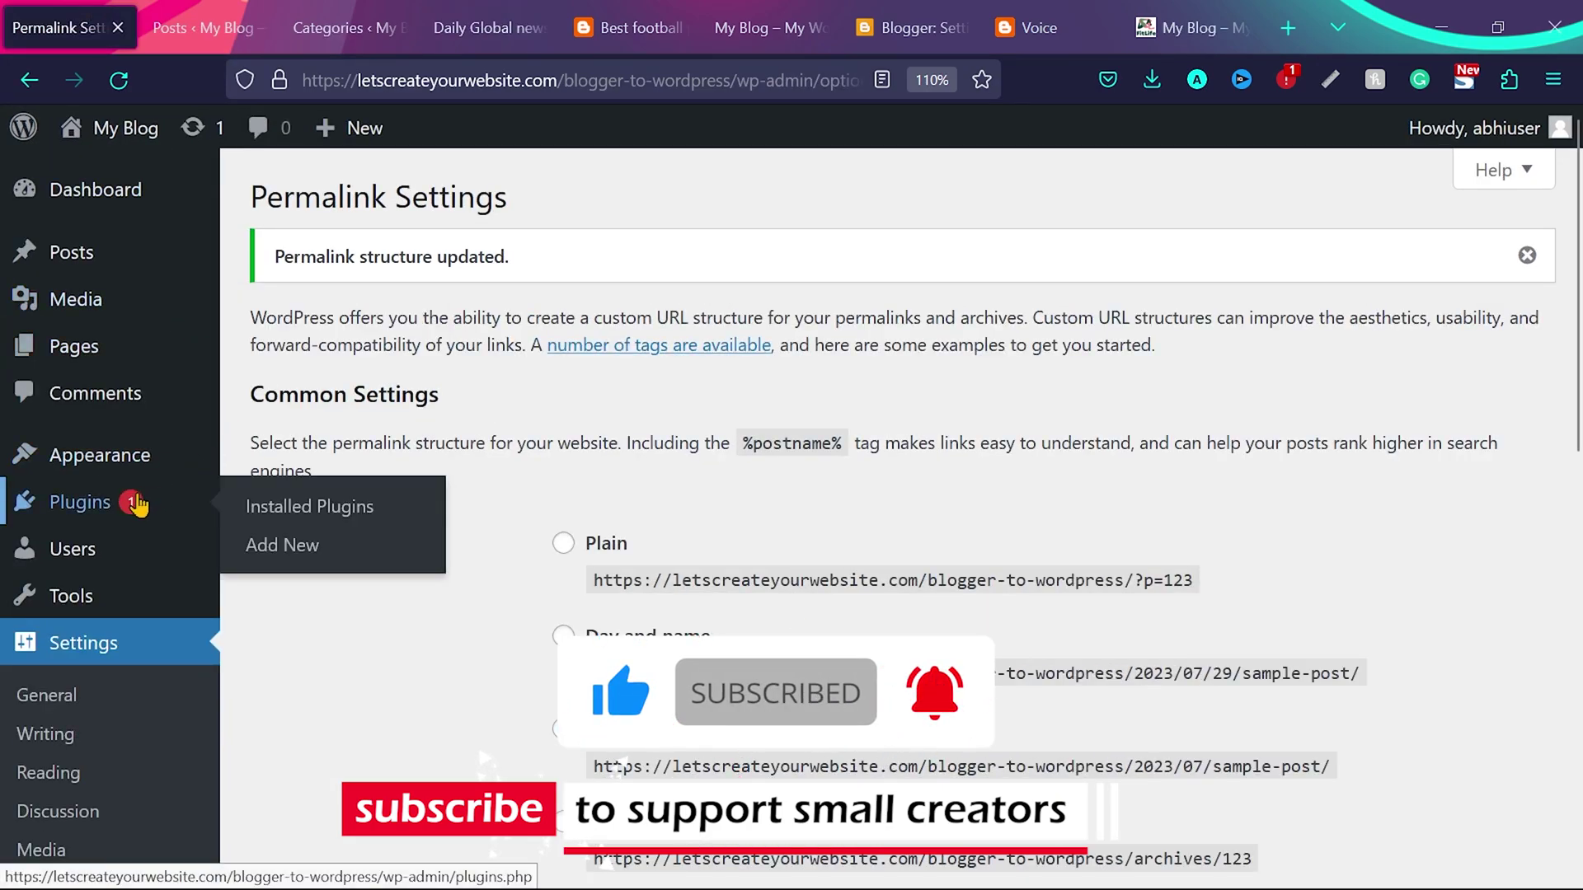
pyautogui.click(297, 548)
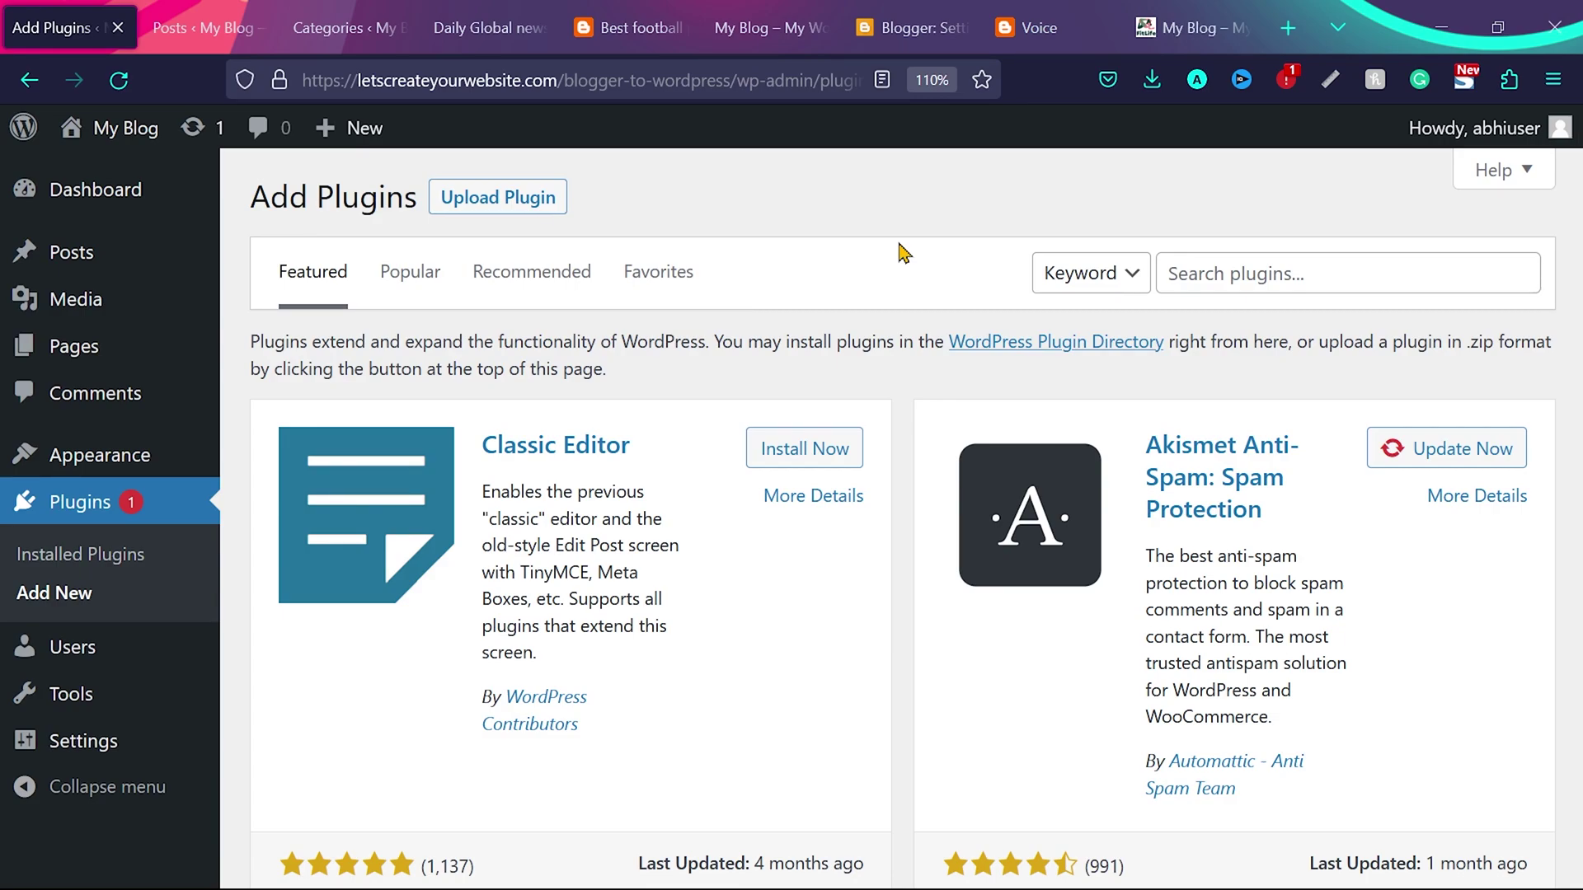
pyautogui.click(1264, 272)
pyautogui.write('blogger to wordpress')
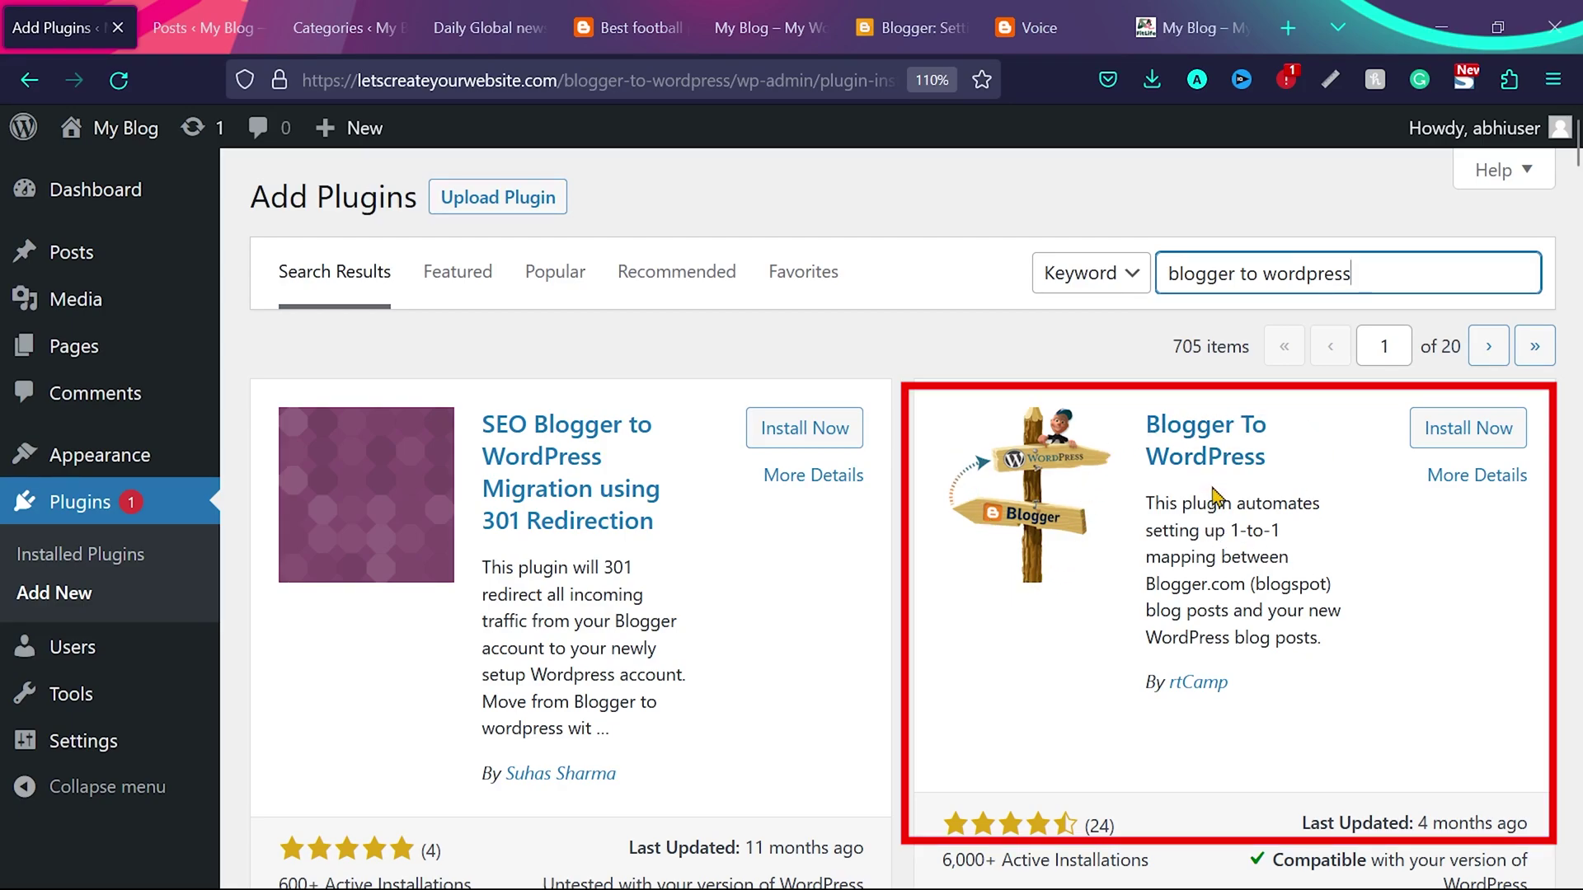
pyautogui.click(1466, 433)
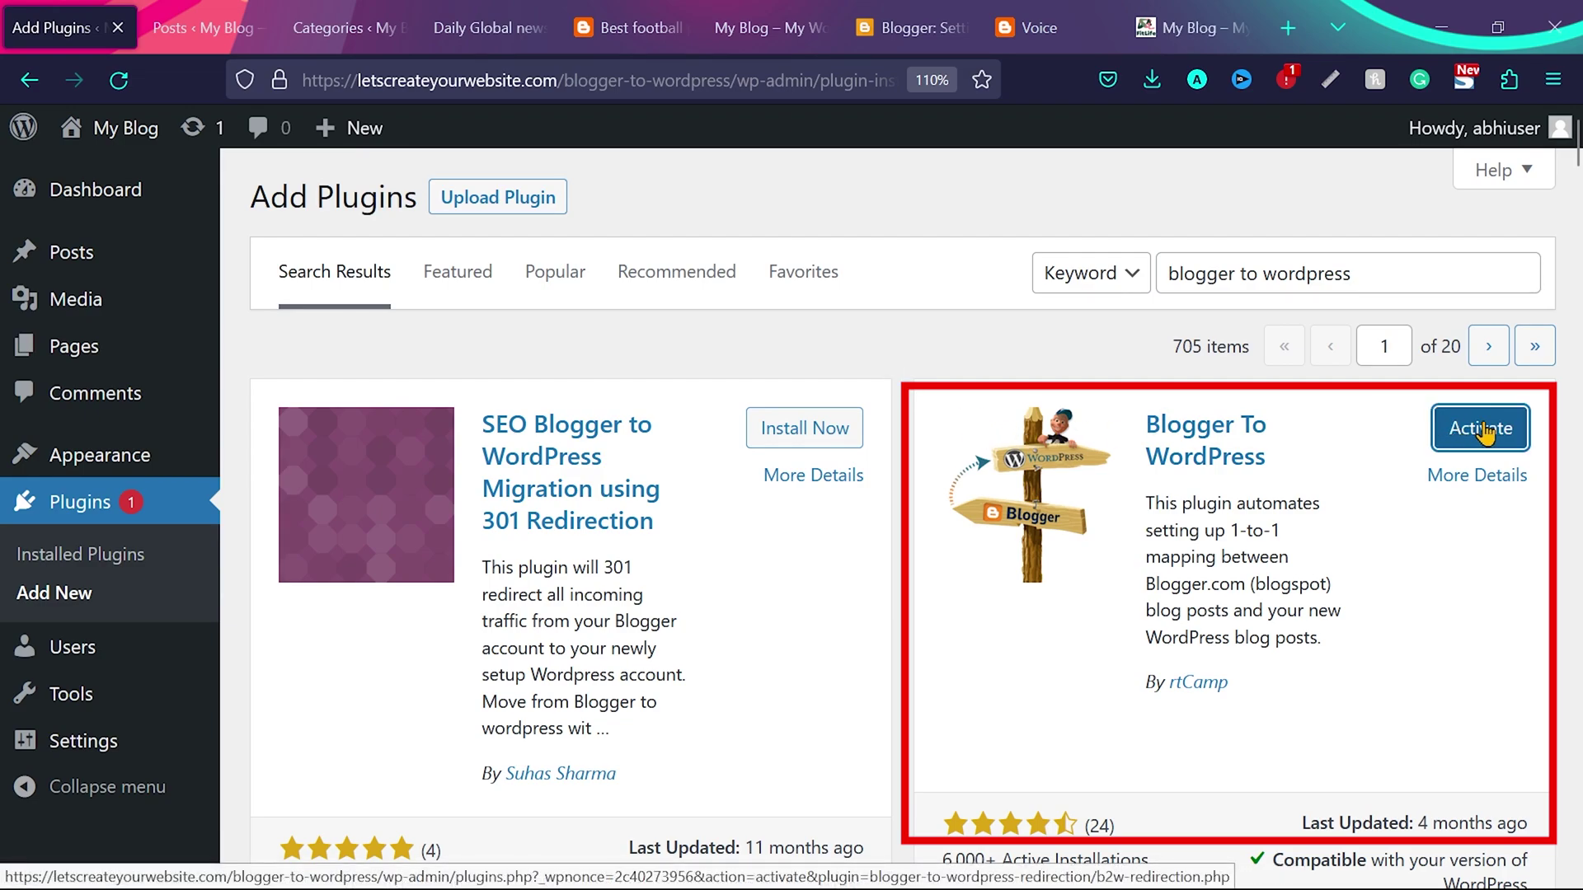
pyautogui.click(1482, 431)
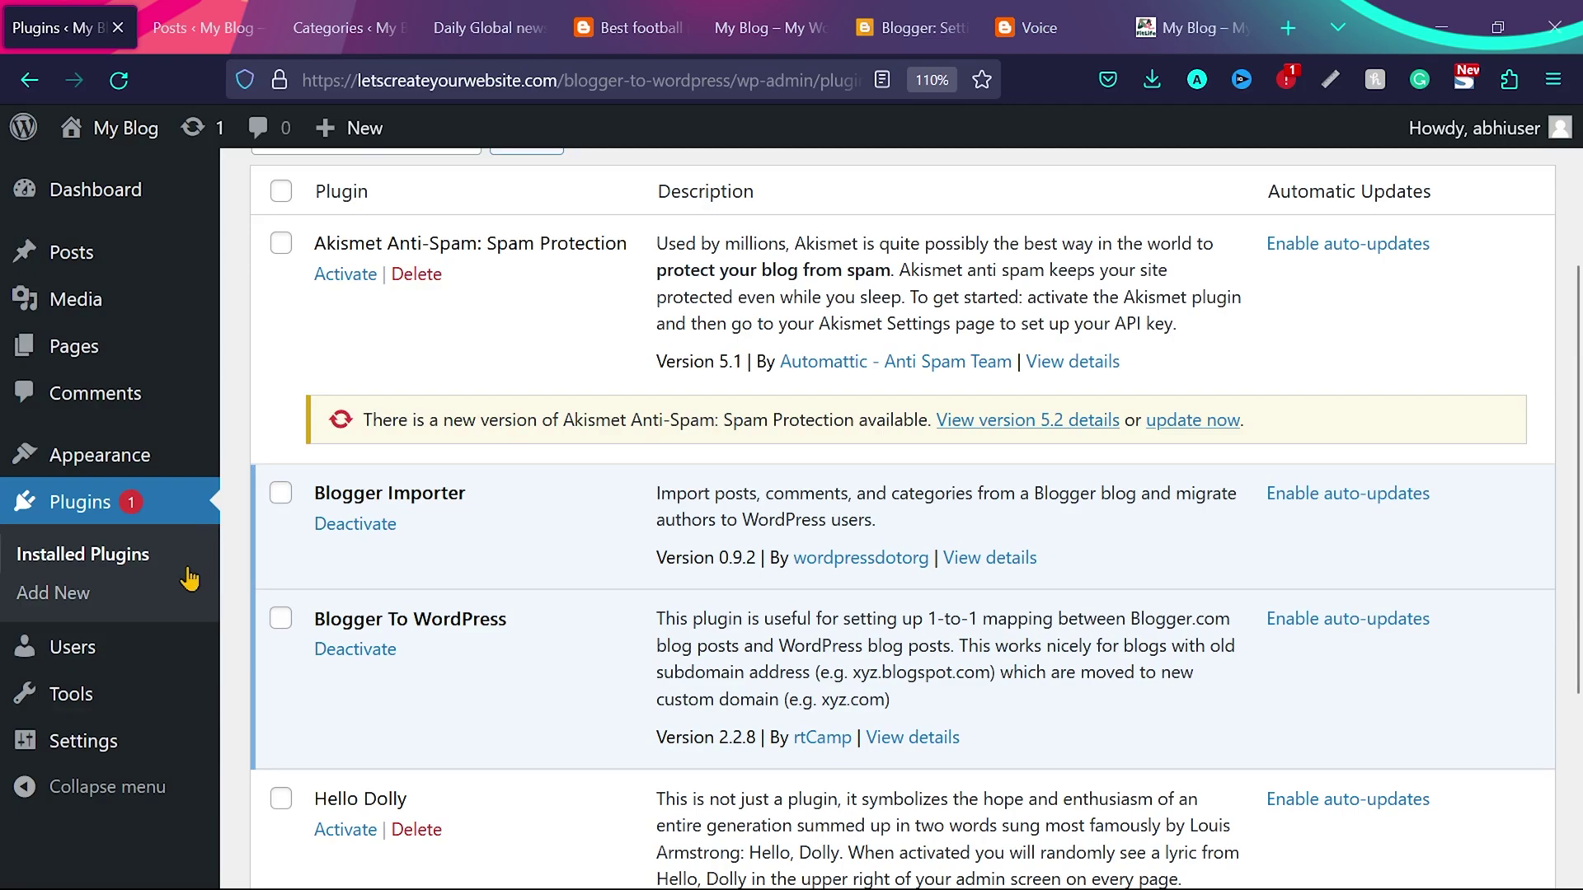
# Step: Generate the Blogger To WordPress redirection code for voice-news-latest.blogspot.com under Tools
pyautogui.moveTo(135, 695)
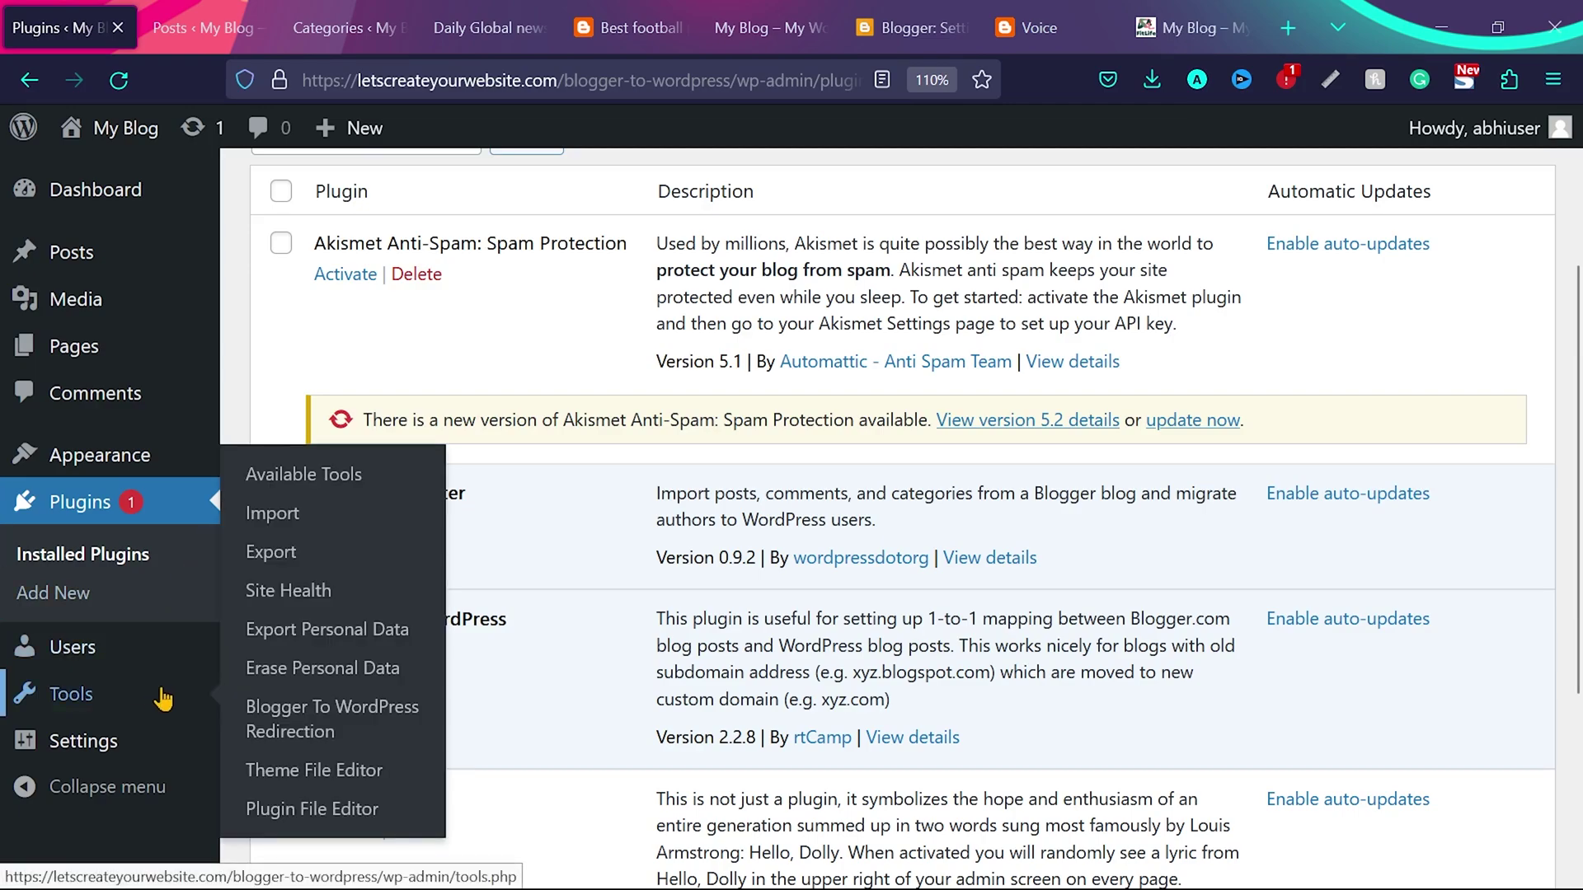
pyautogui.click(332, 721)
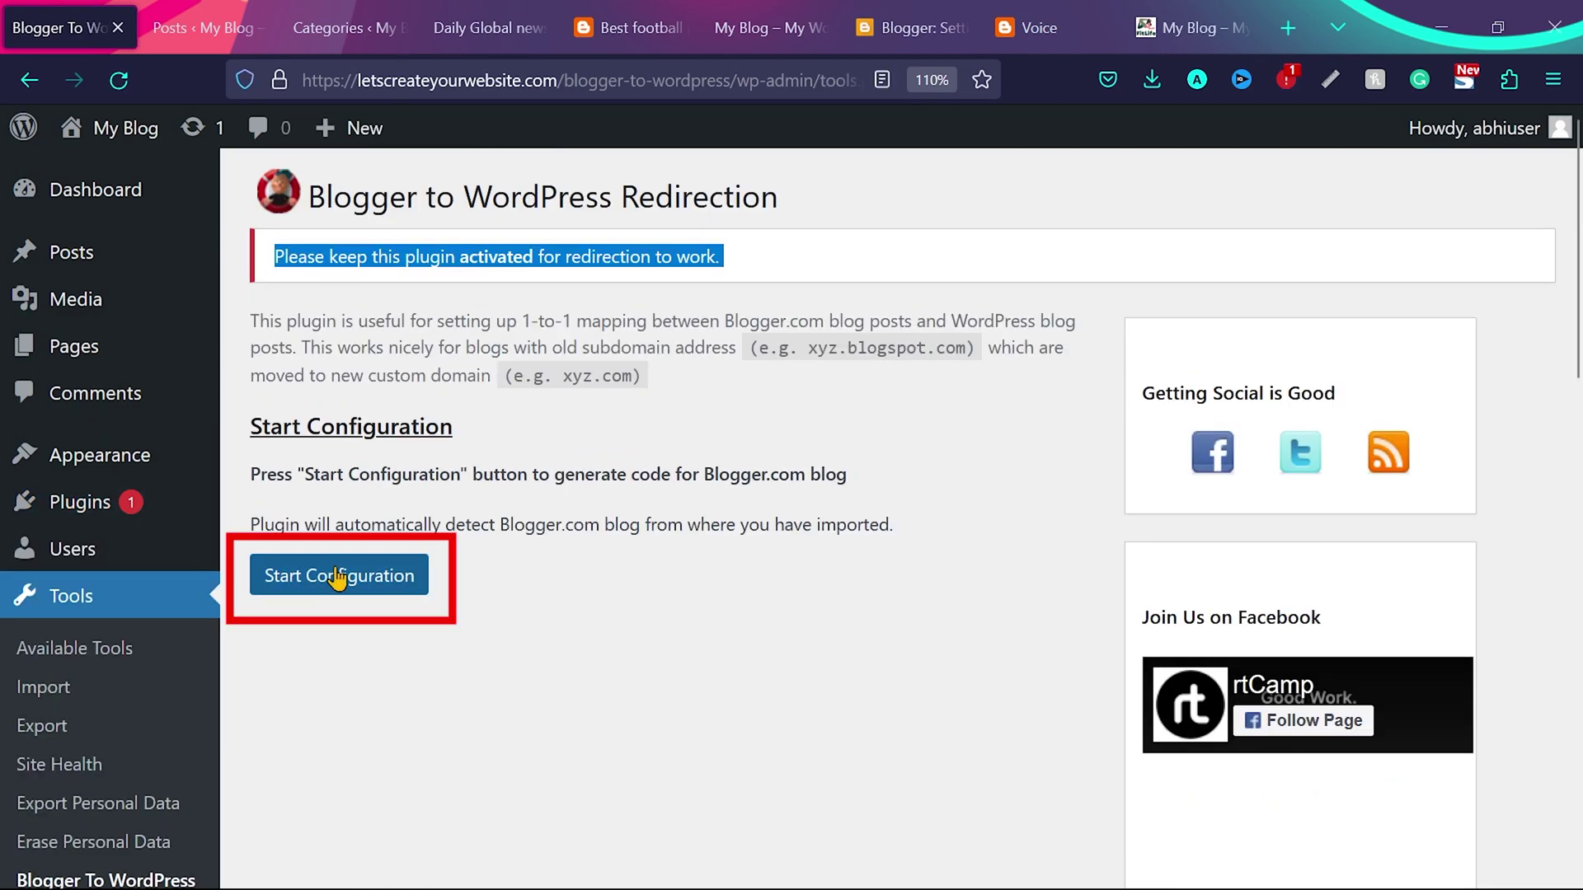
pyautogui.click(337, 577)
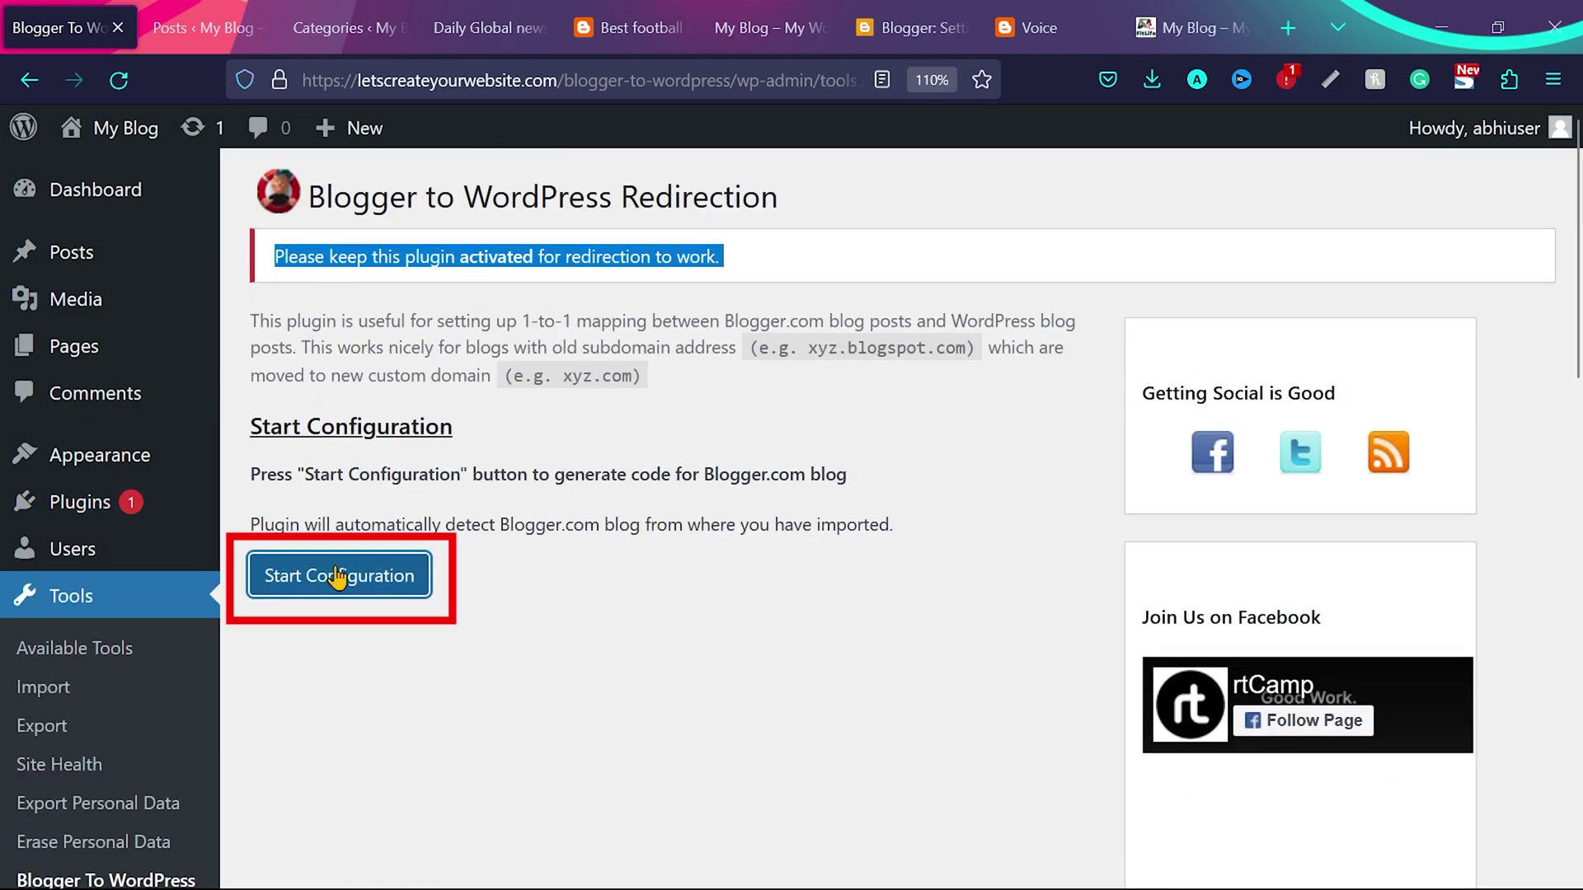
pyautogui.scroll(-4, 670, 614)
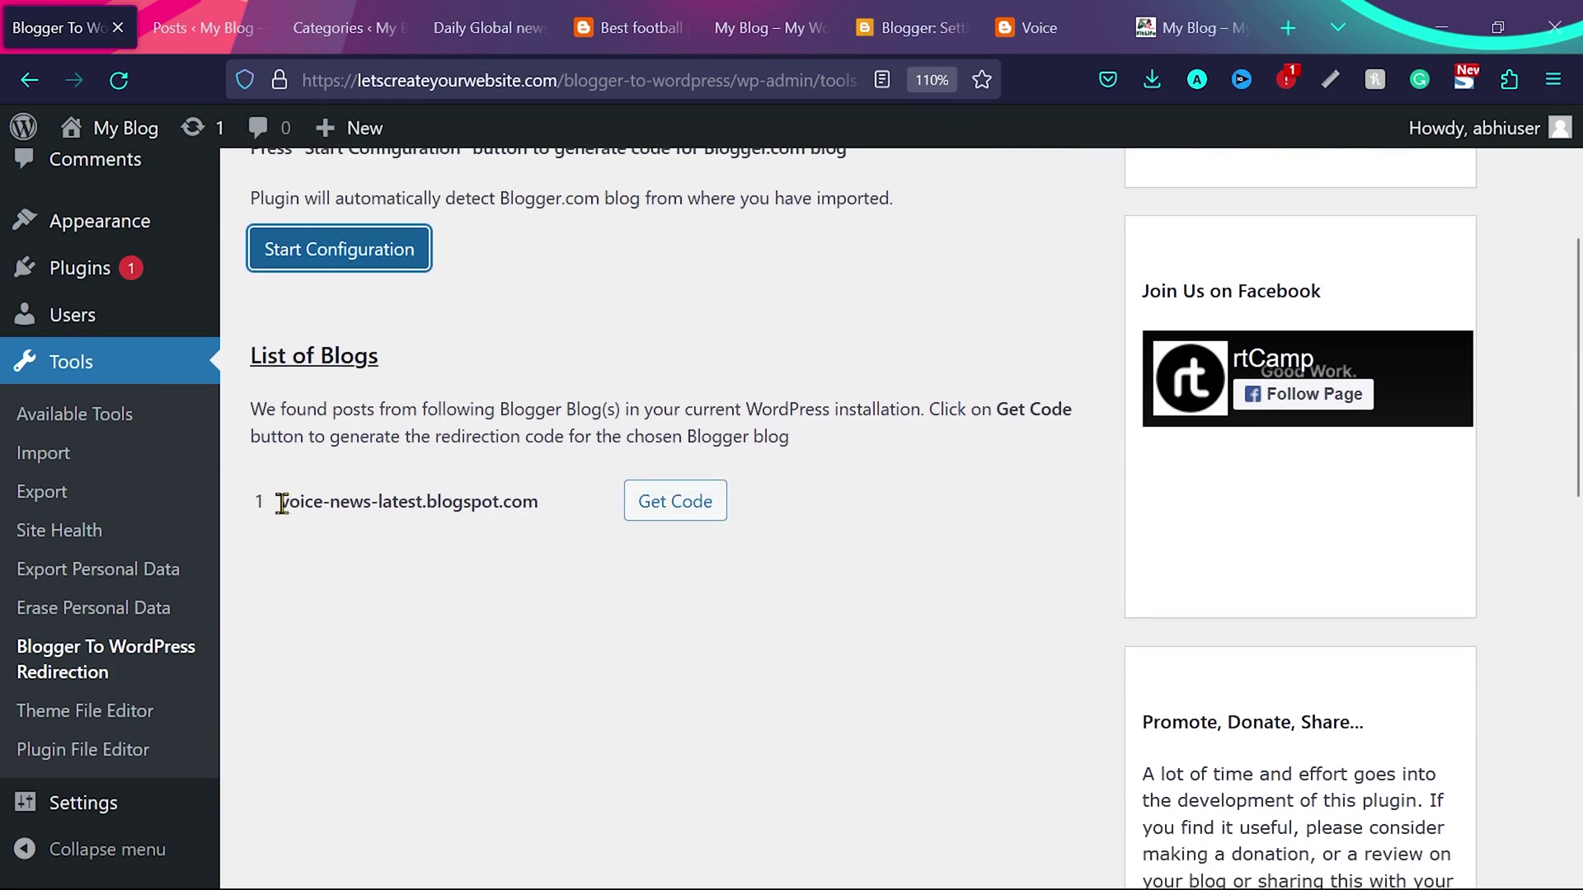
pyautogui.moveTo(282, 503); pyautogui.dragTo(541, 511)
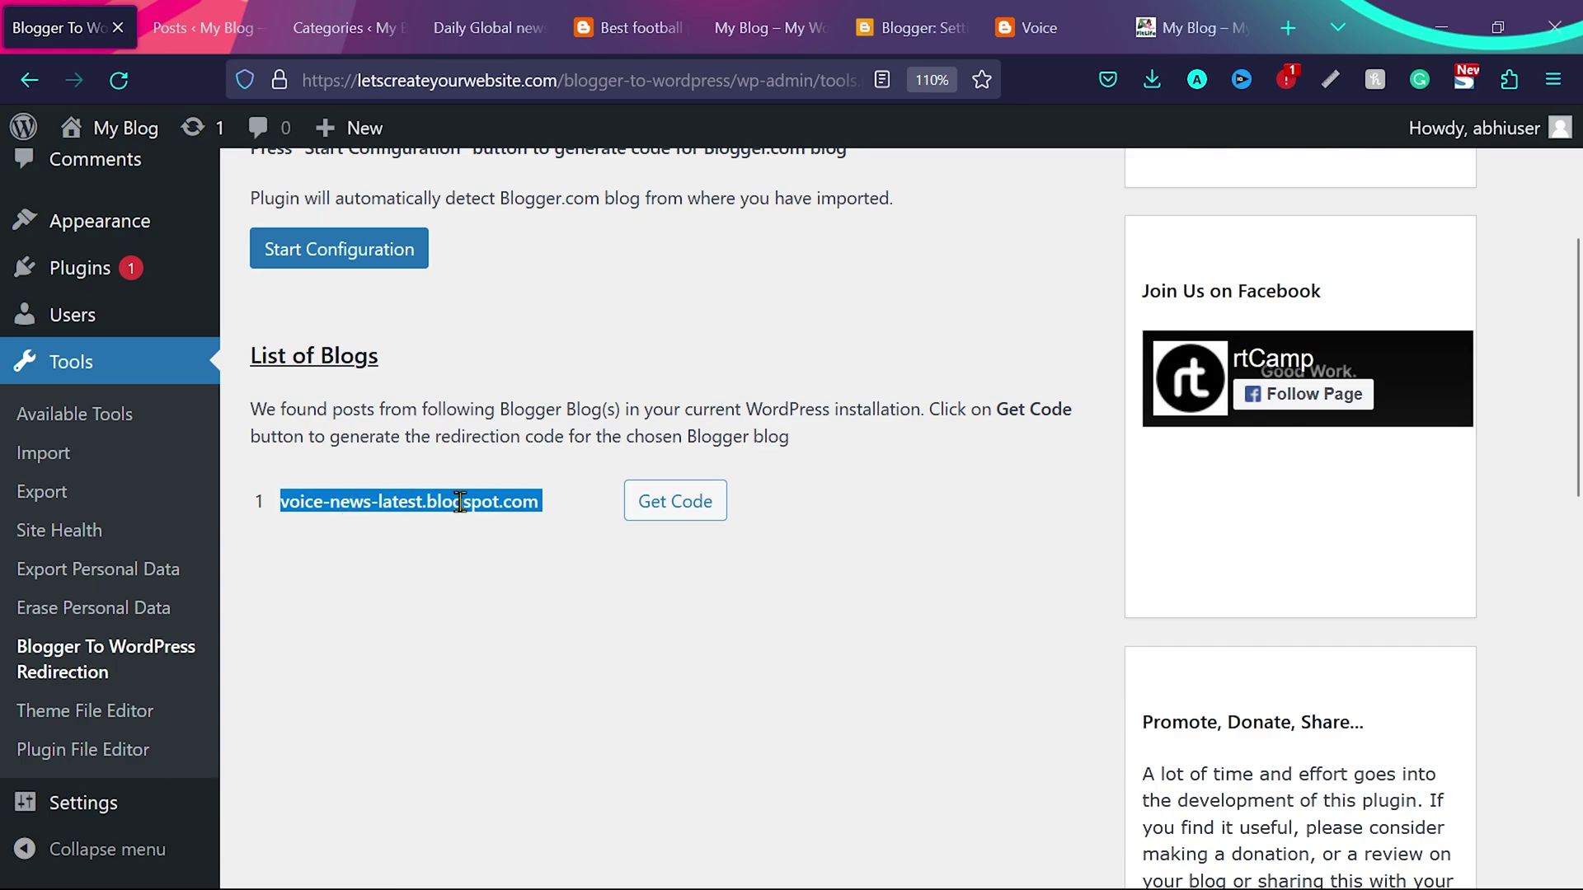
pyautogui.click(676, 502)
# Step: Copy all of the generated template code and go back to Blogger's Settings
pyautogui.scroll(-5, 703, 615)
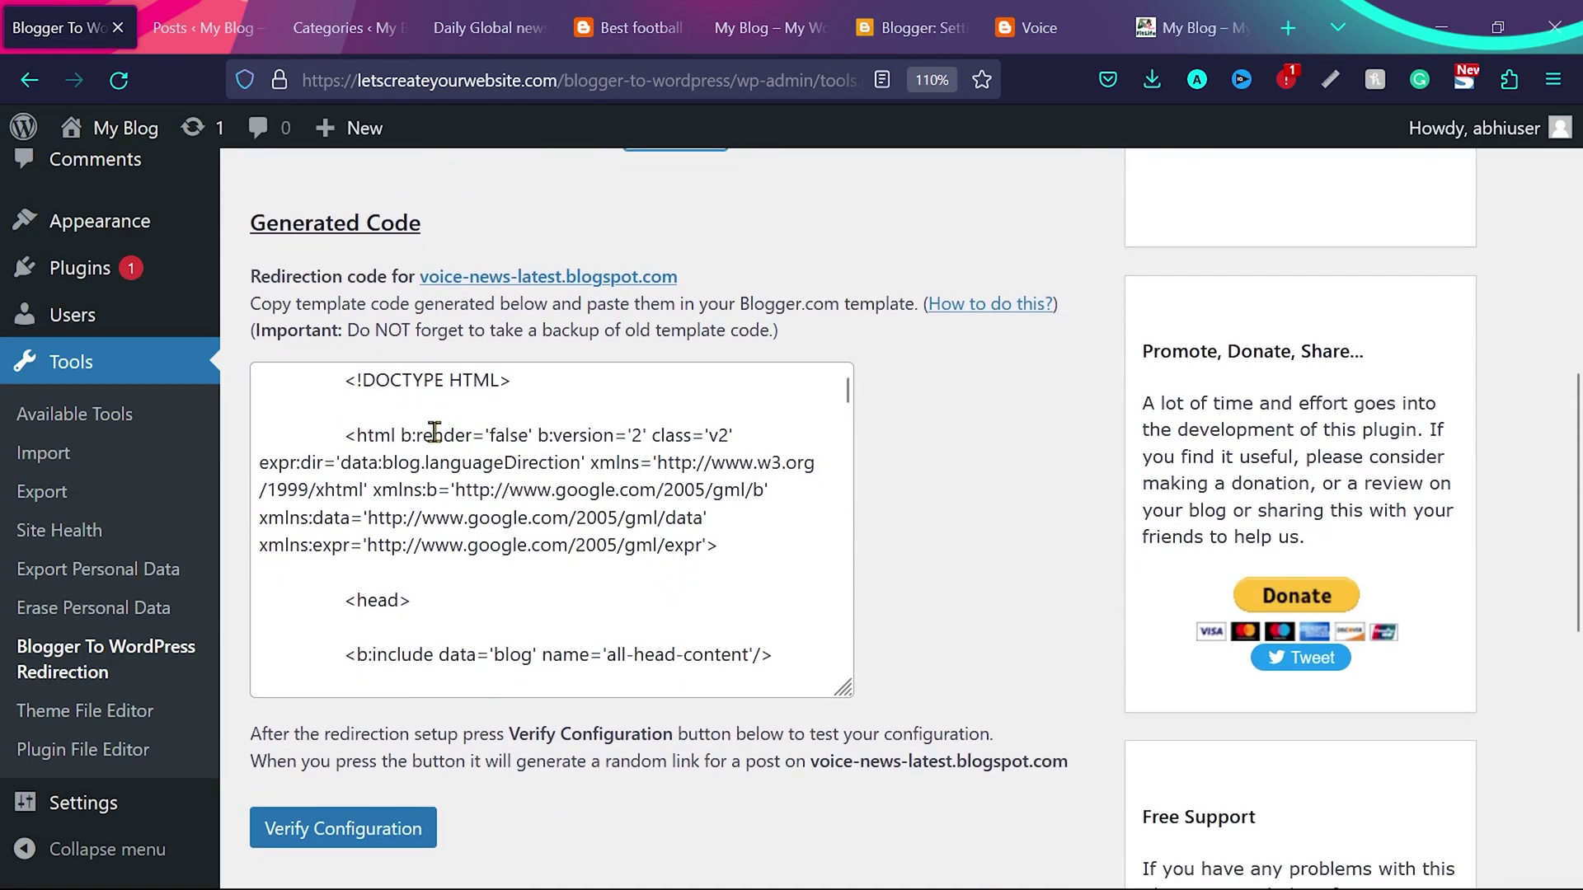
pyautogui.click(434, 432)
pyautogui.hotkey('ctrl', 'a')
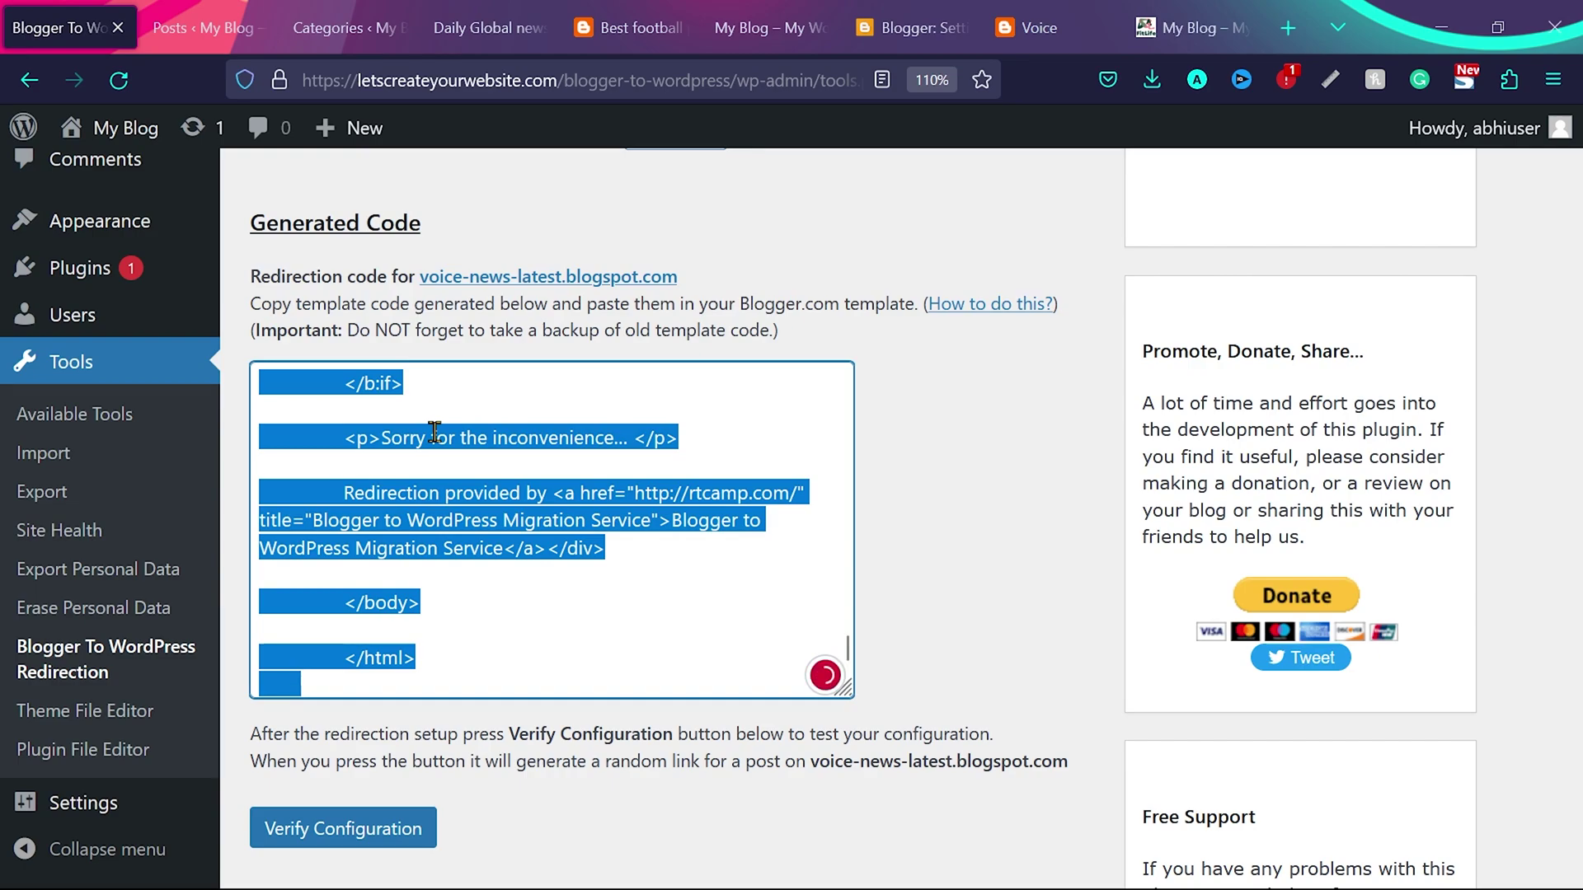
pyautogui.rightClick(434, 432)
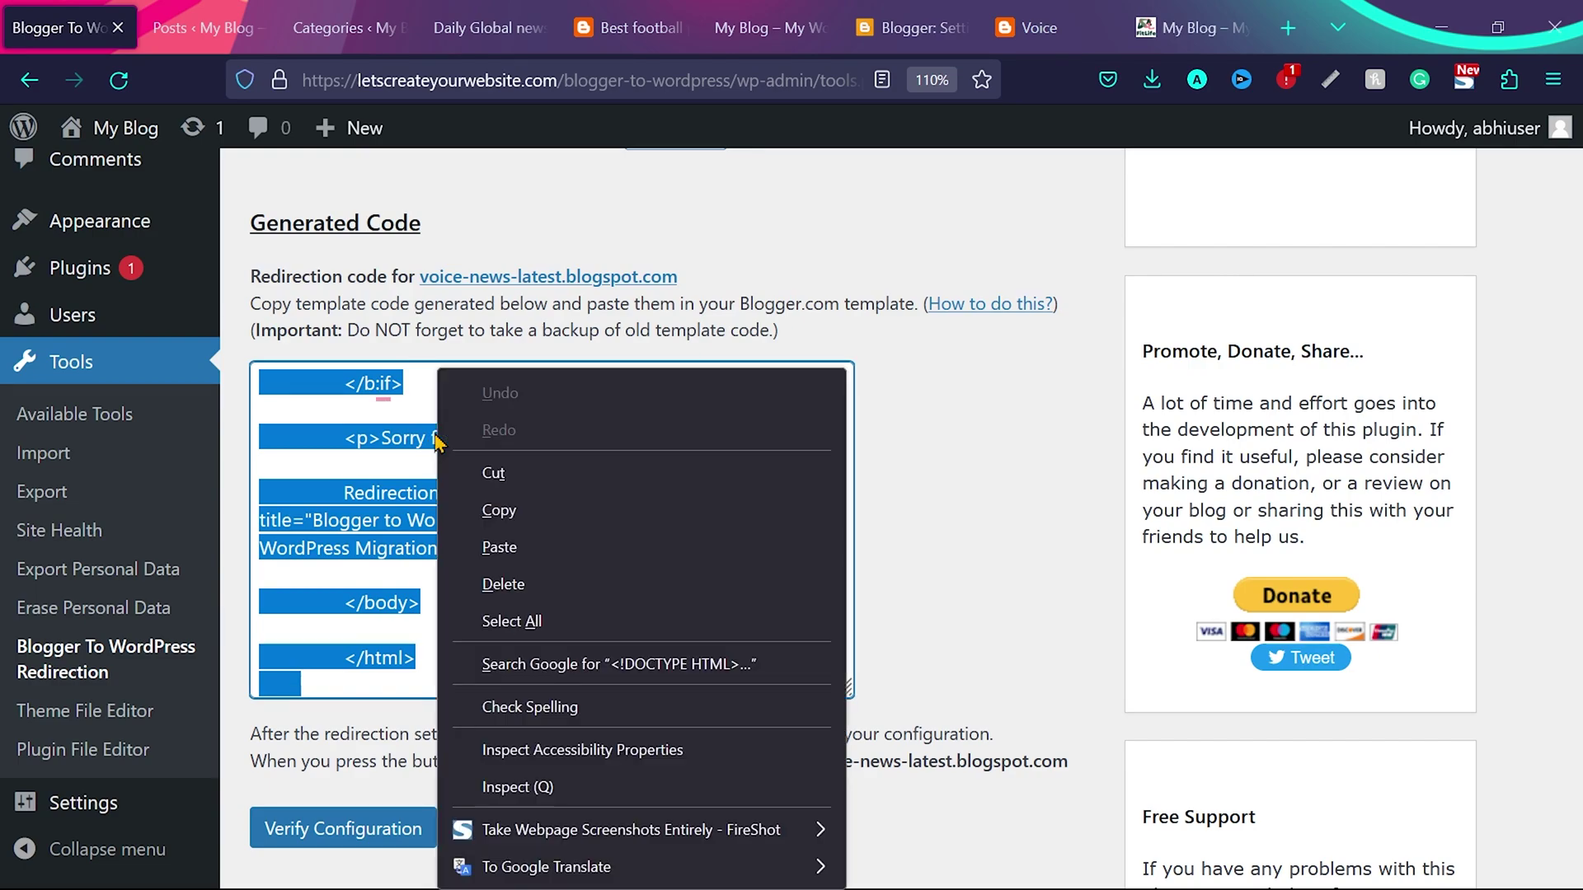
pyautogui.click(513, 511)
pyautogui.click(911, 27)
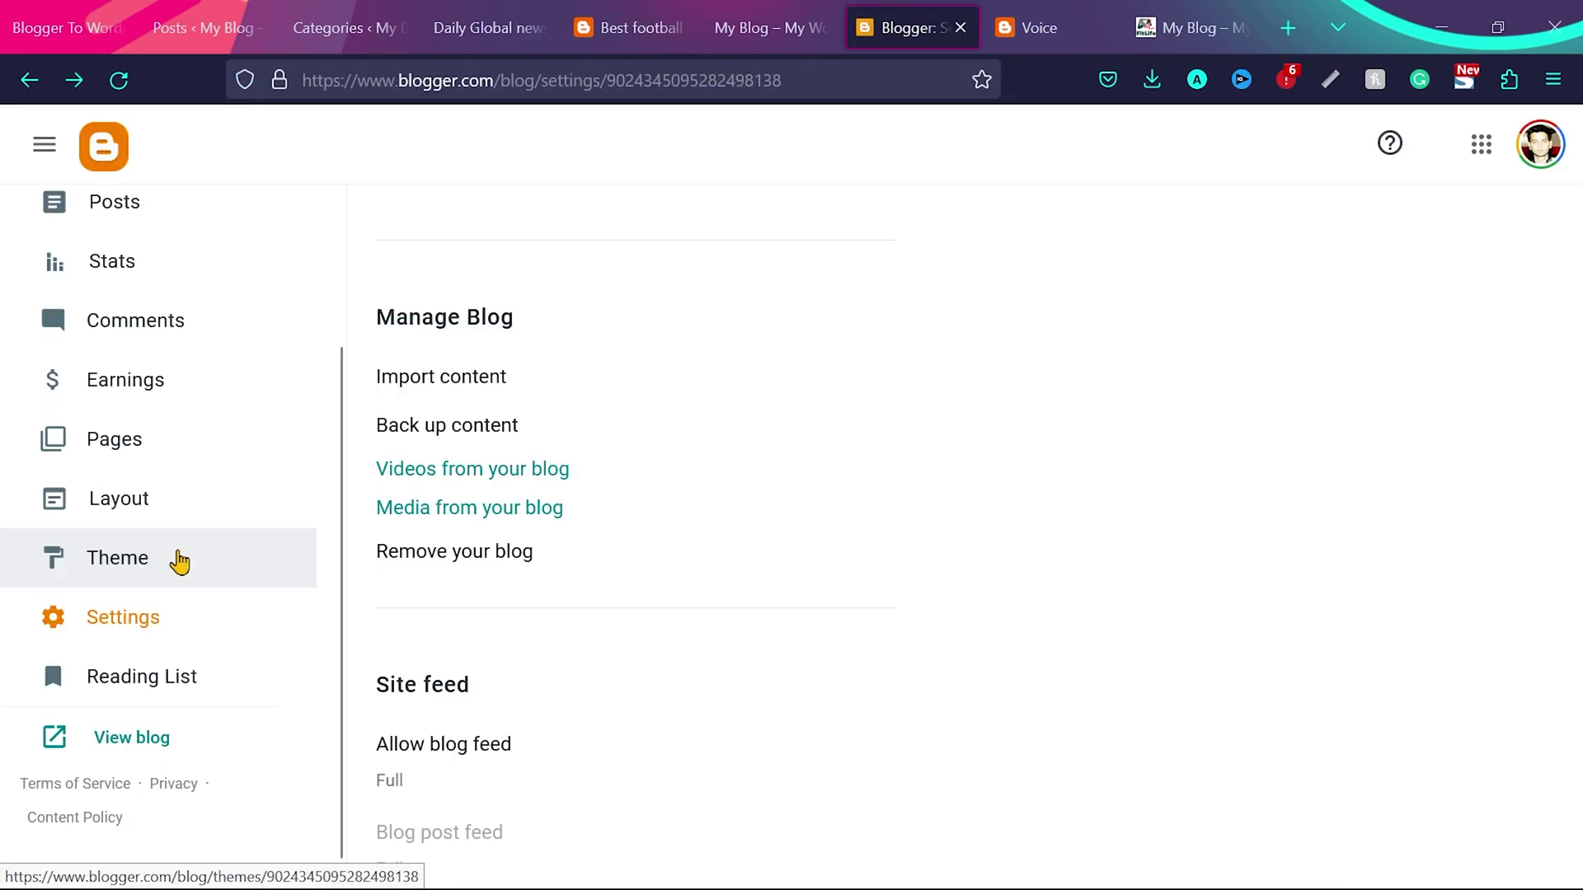
# Step: Download a backup of the custom theme, switch to the first generation Classic theme, and open its HTML
pyautogui.click(178, 562)
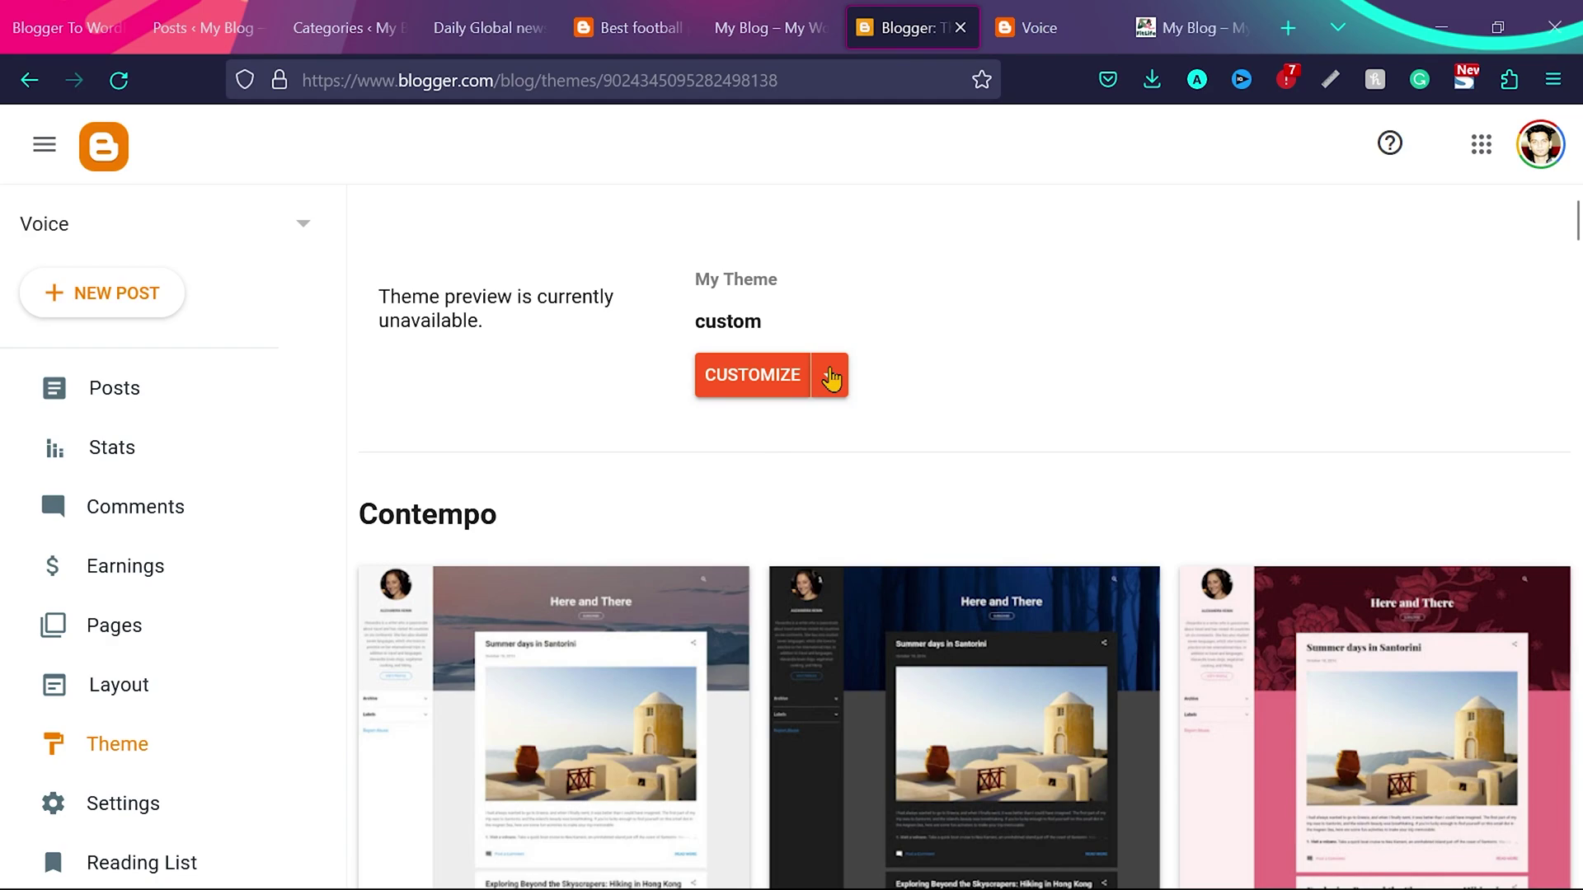
pyautogui.click(831, 378)
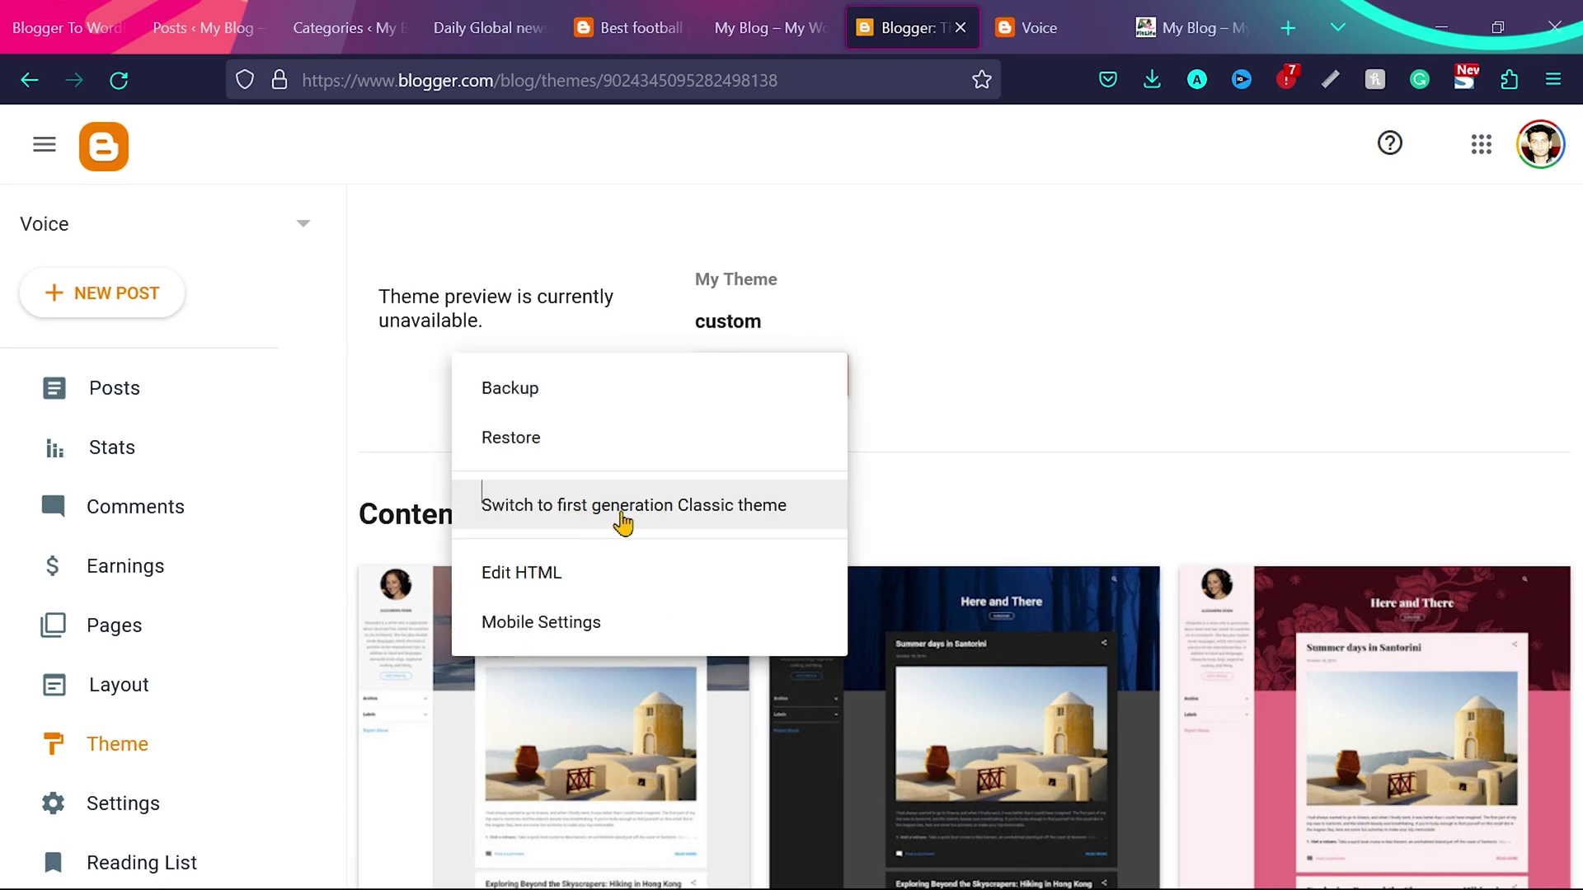
pyautogui.click(635, 521)
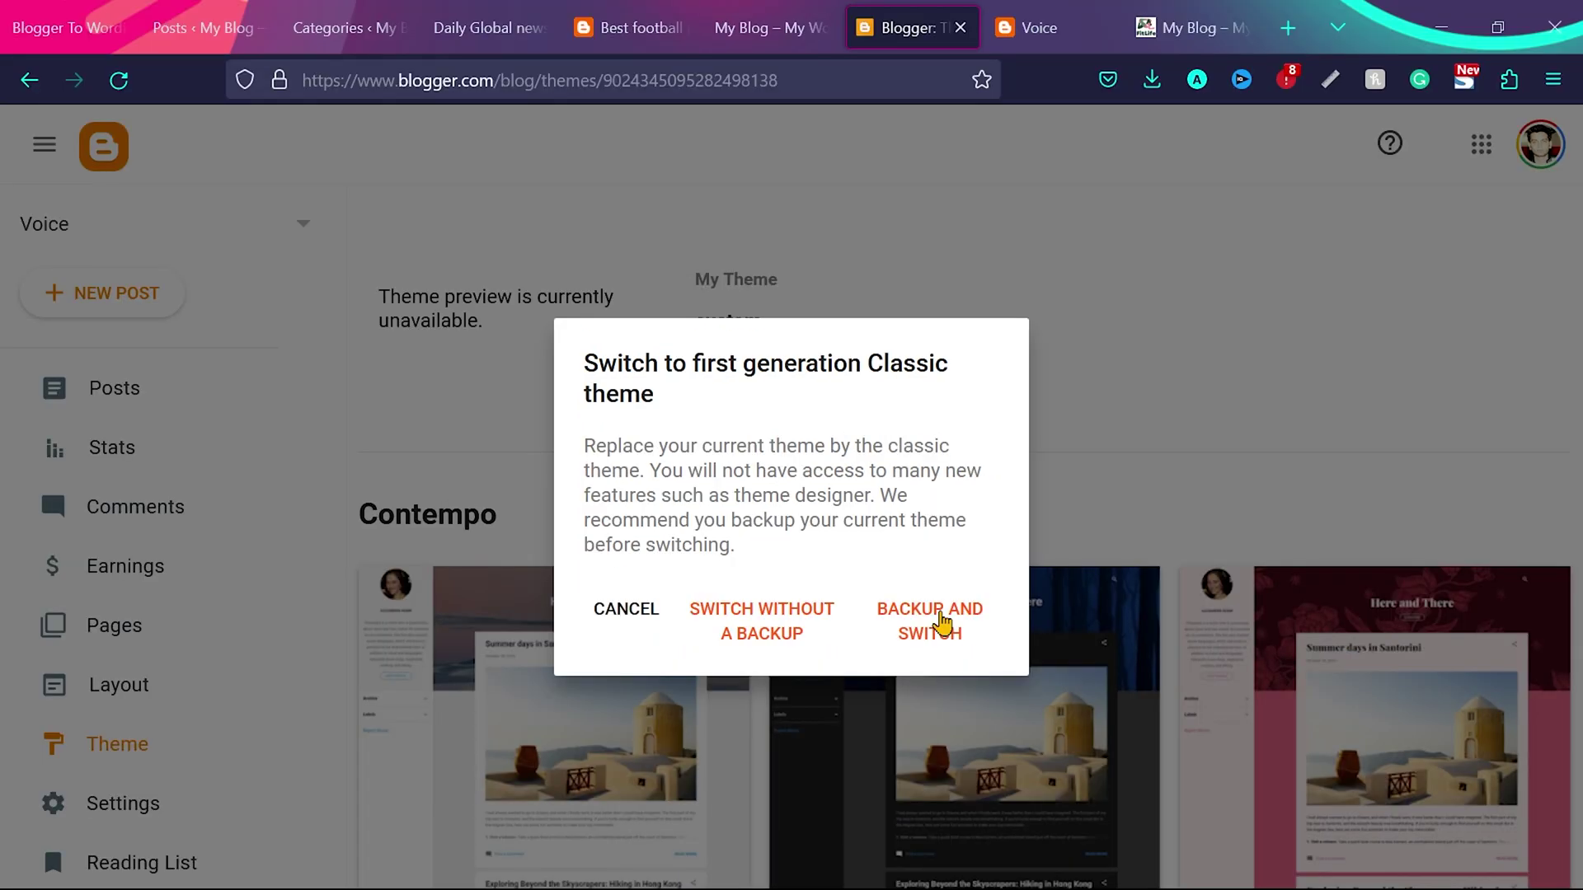
pyautogui.click(944, 631)
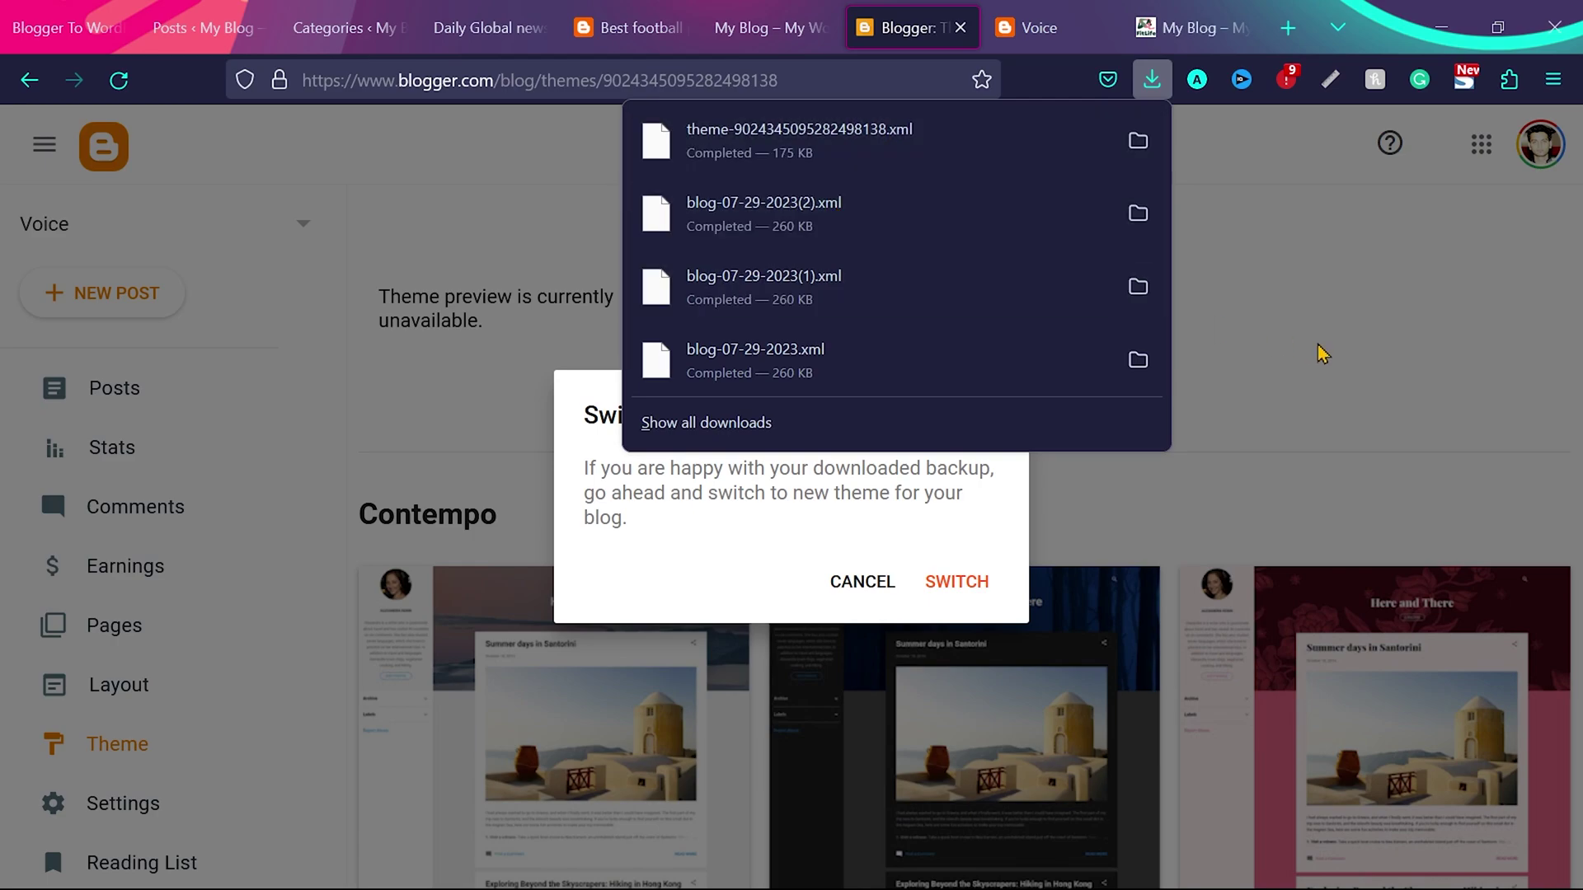
pyautogui.click(1035, 544)
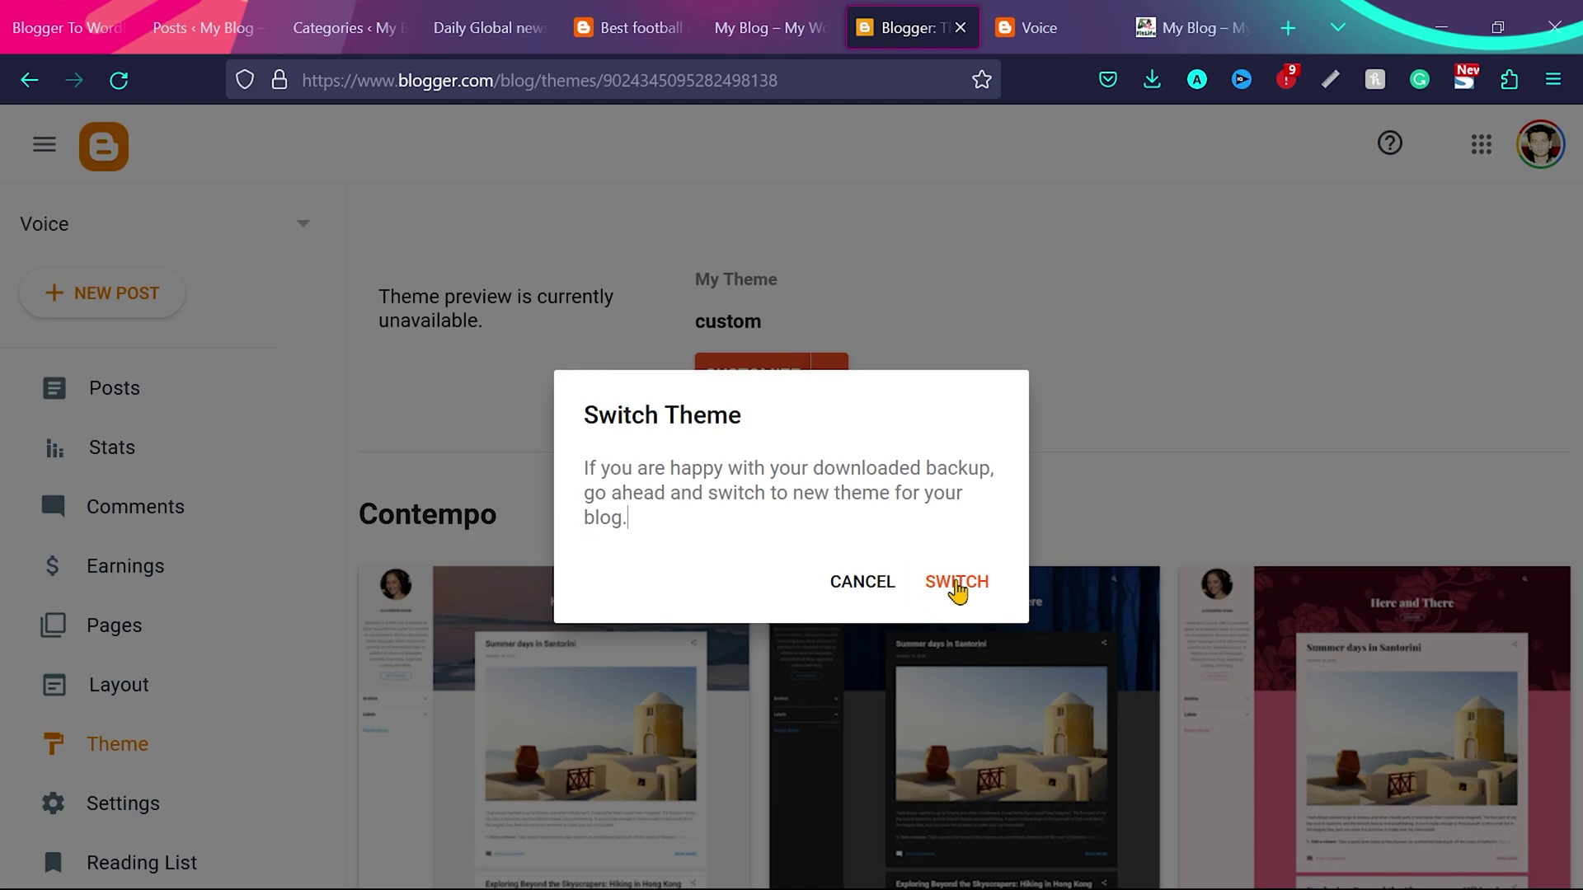
pyautogui.click(957, 583)
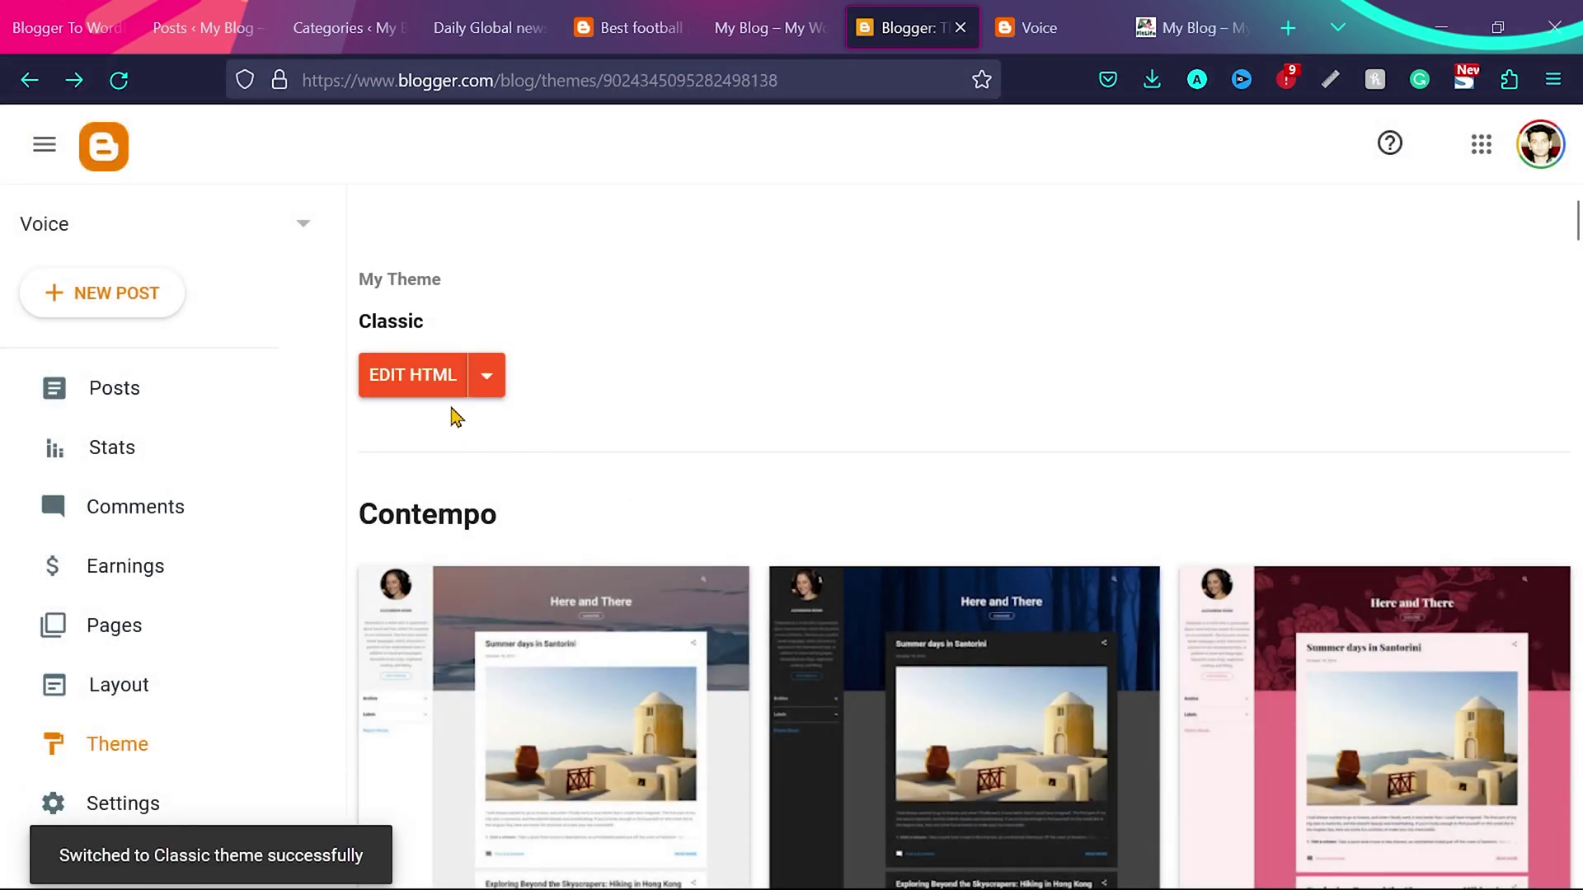
pyautogui.click(412, 376)
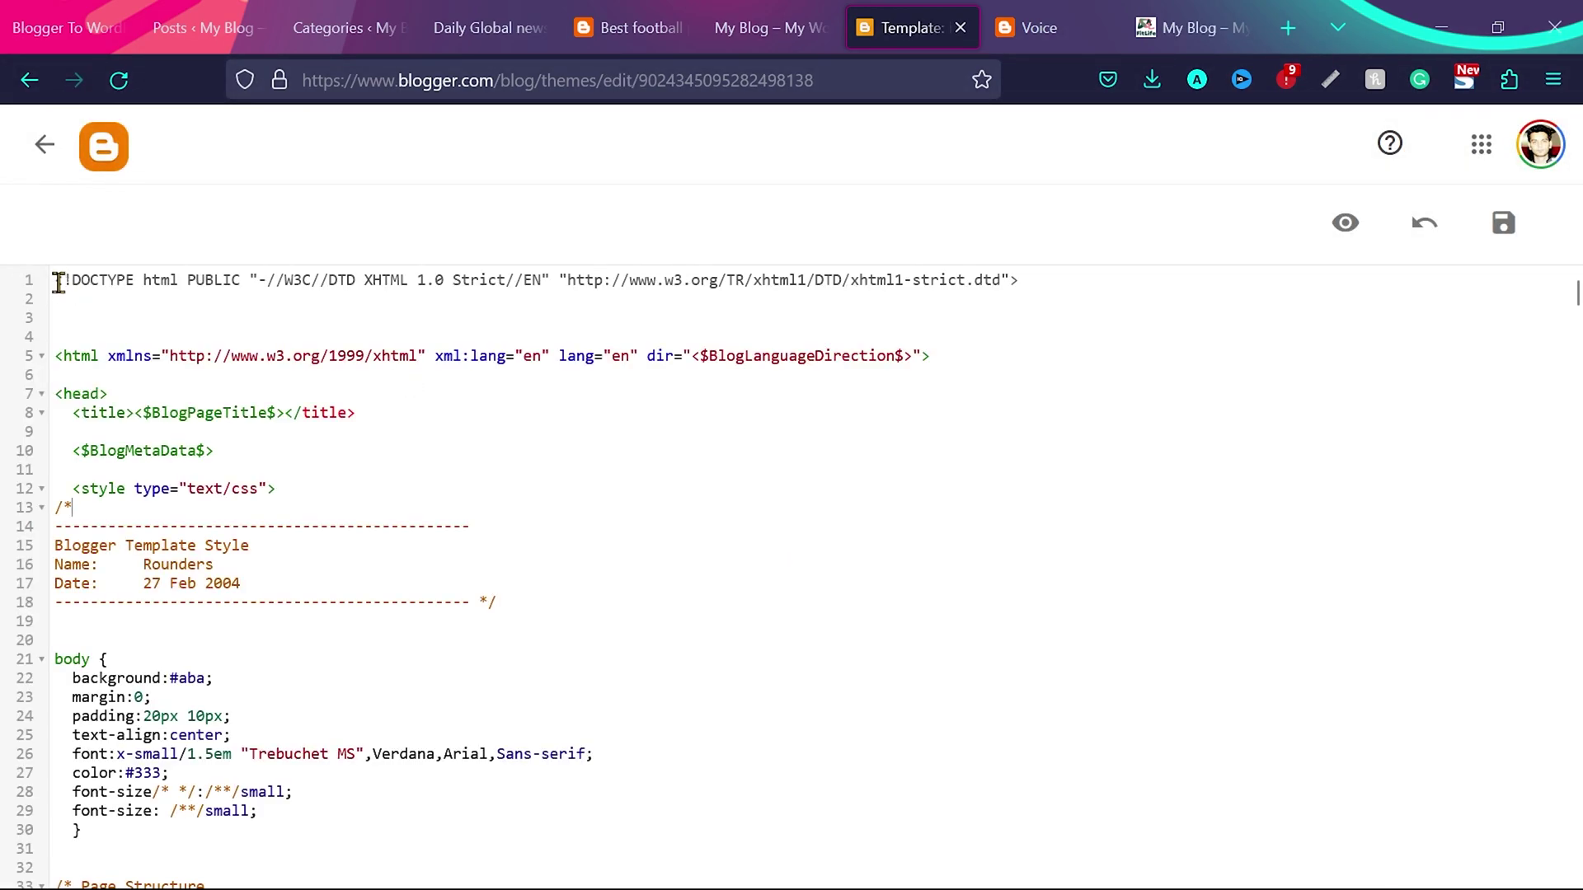
# Step: Delete all of the Classic template's HTML and paste in the WordPress redirection code
pyautogui.moveTo(59, 283); pyautogui.dragTo(159, 544)
pyautogui.scroll(-15, 162, 544)
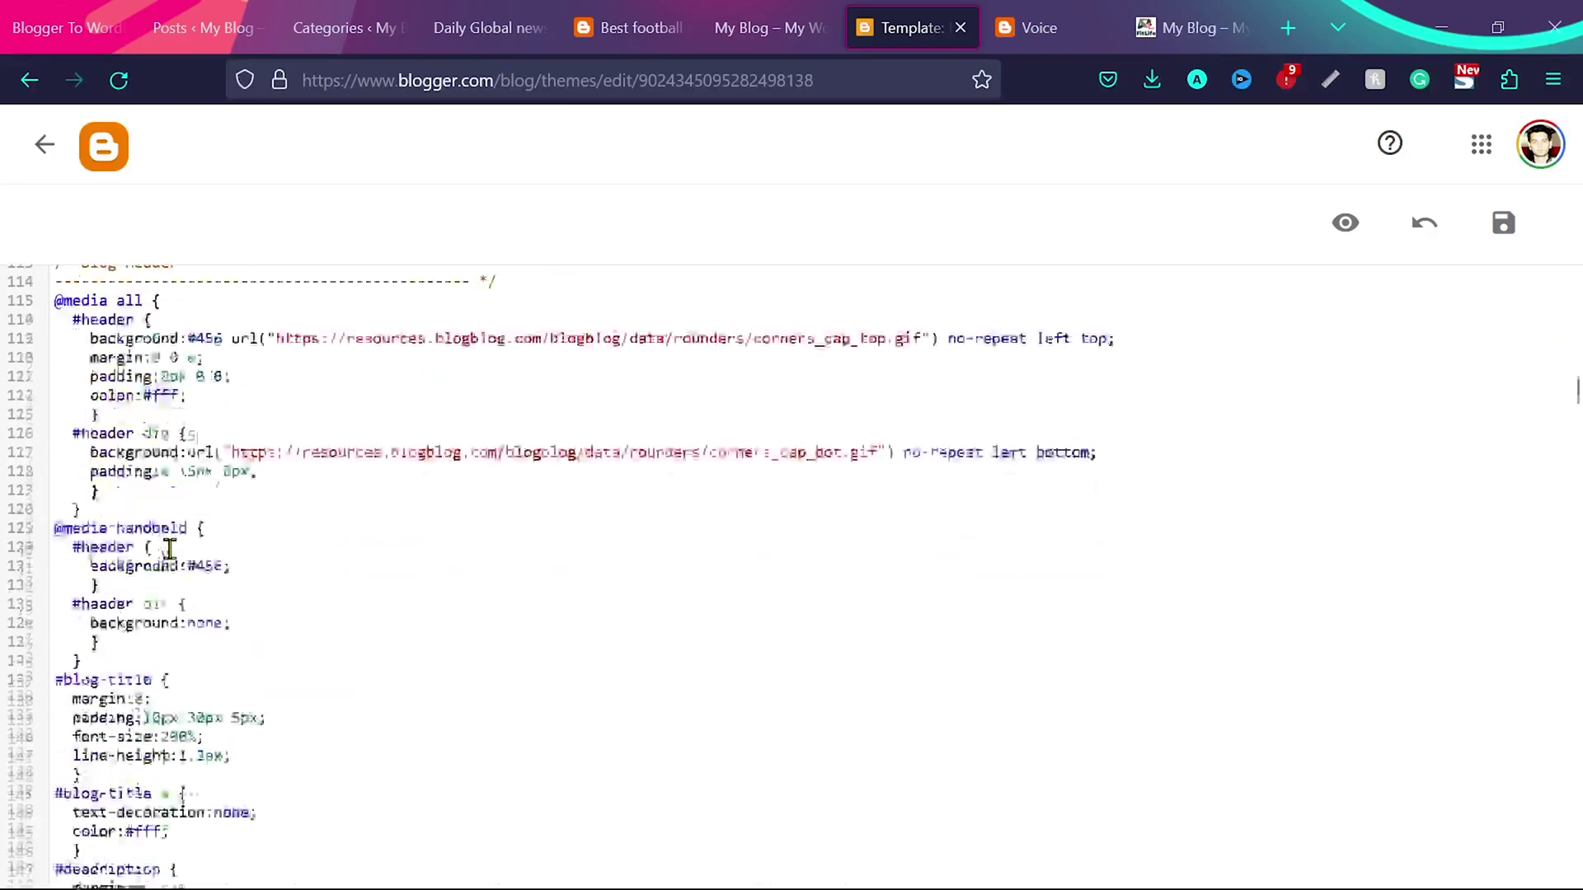
pyautogui.scroll(-20, 169, 549)
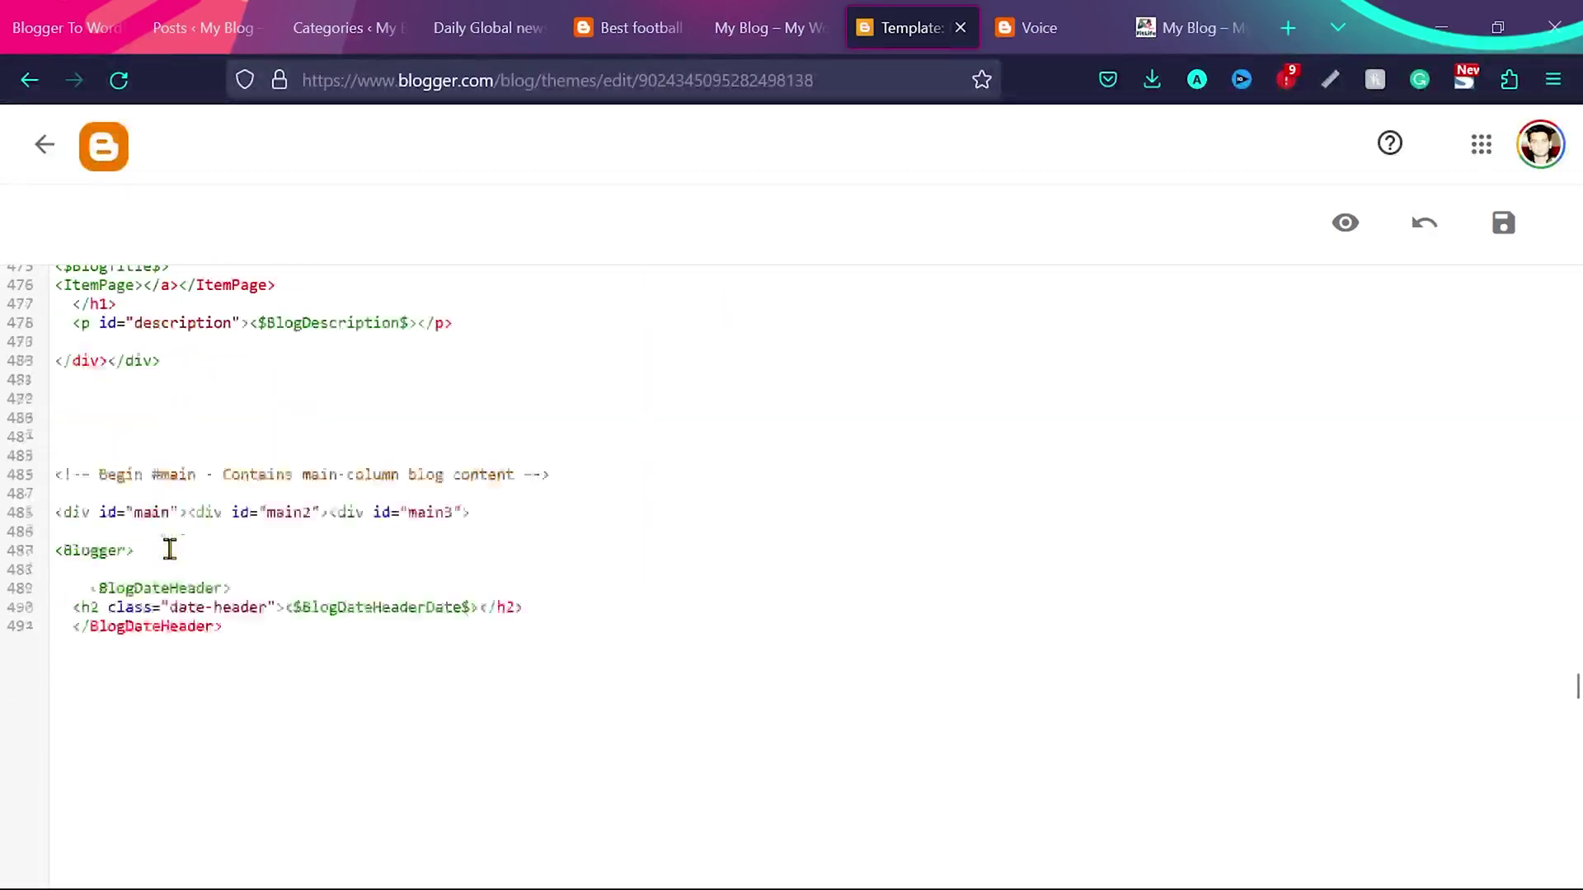
pyautogui.scroll(-20, 169, 549)
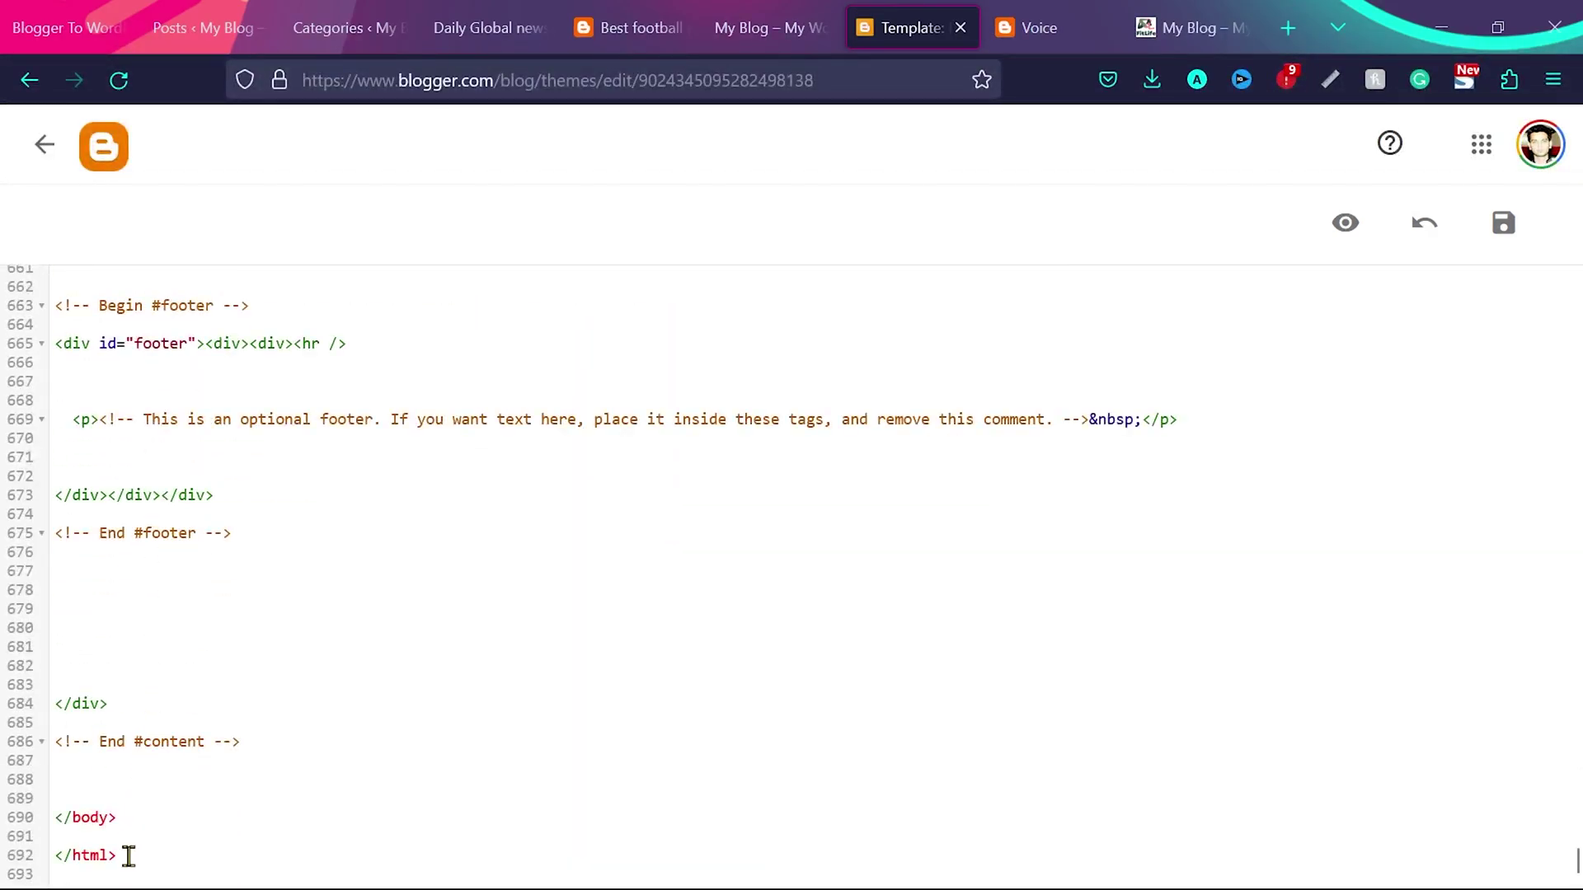
pyautogui.keyDown('shift'); pyautogui.click(143, 855); pyautogui.keyUp('shift')
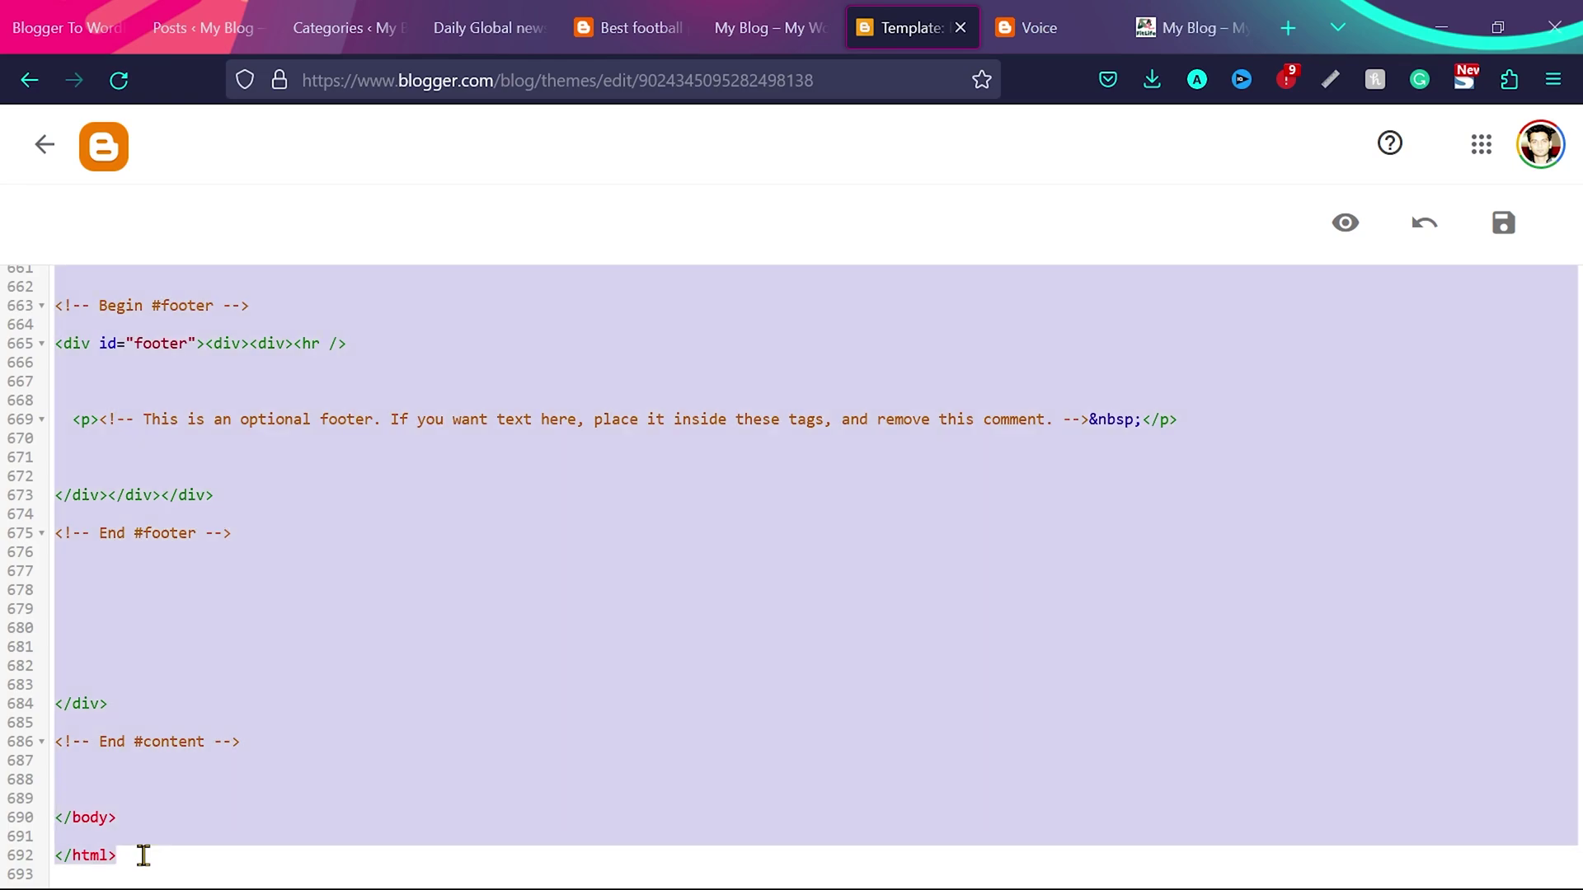
pyautogui.press('Delete')
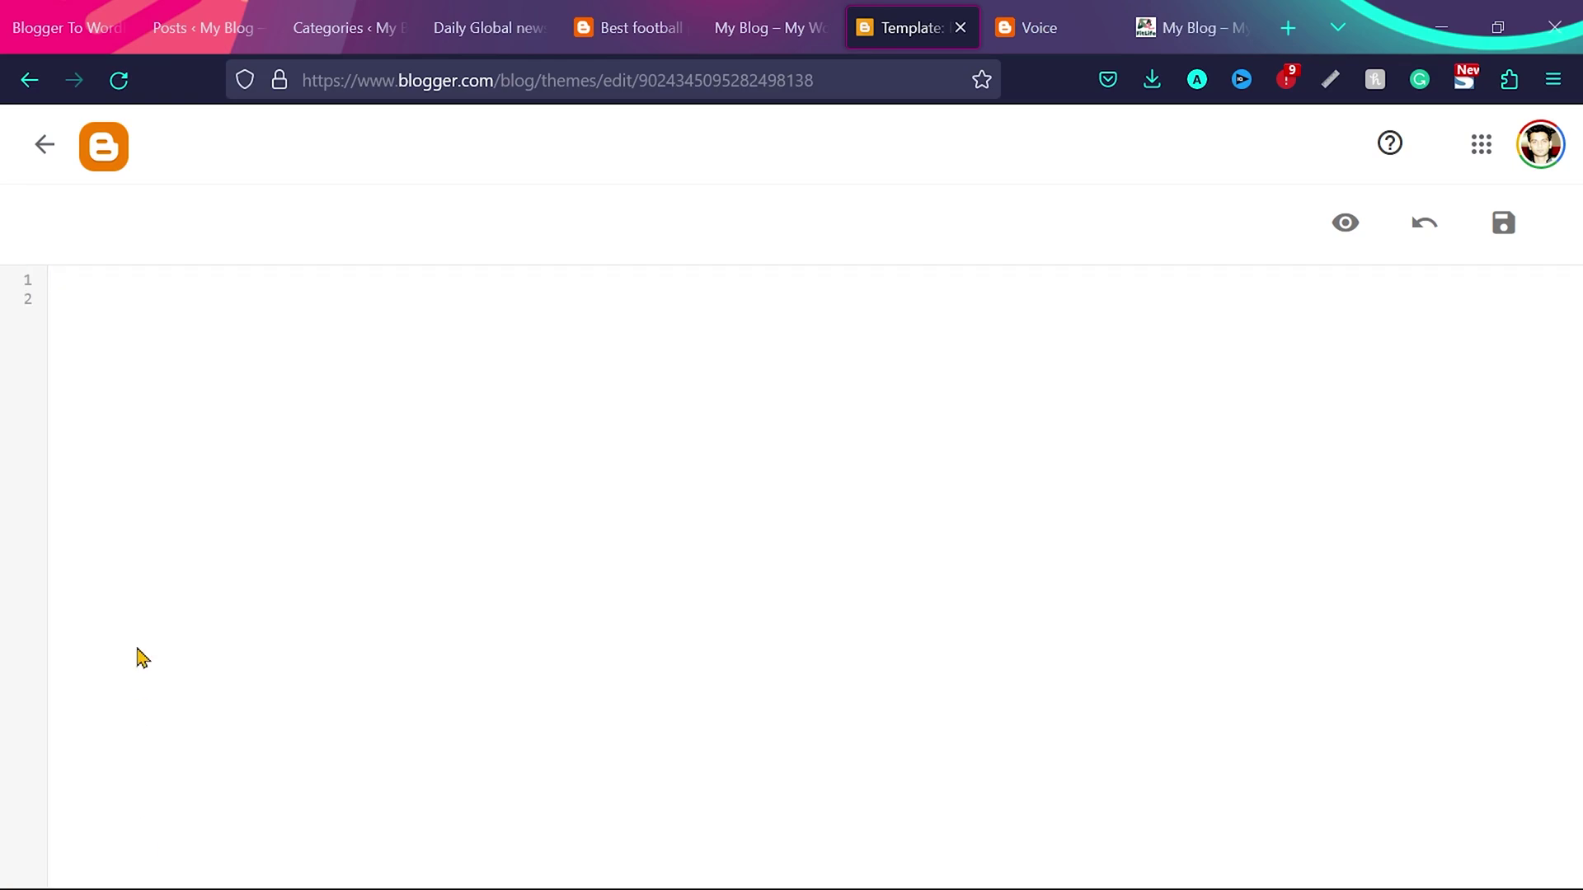
pyautogui.rightClick(80, 302)
pyautogui.click(165, 482)
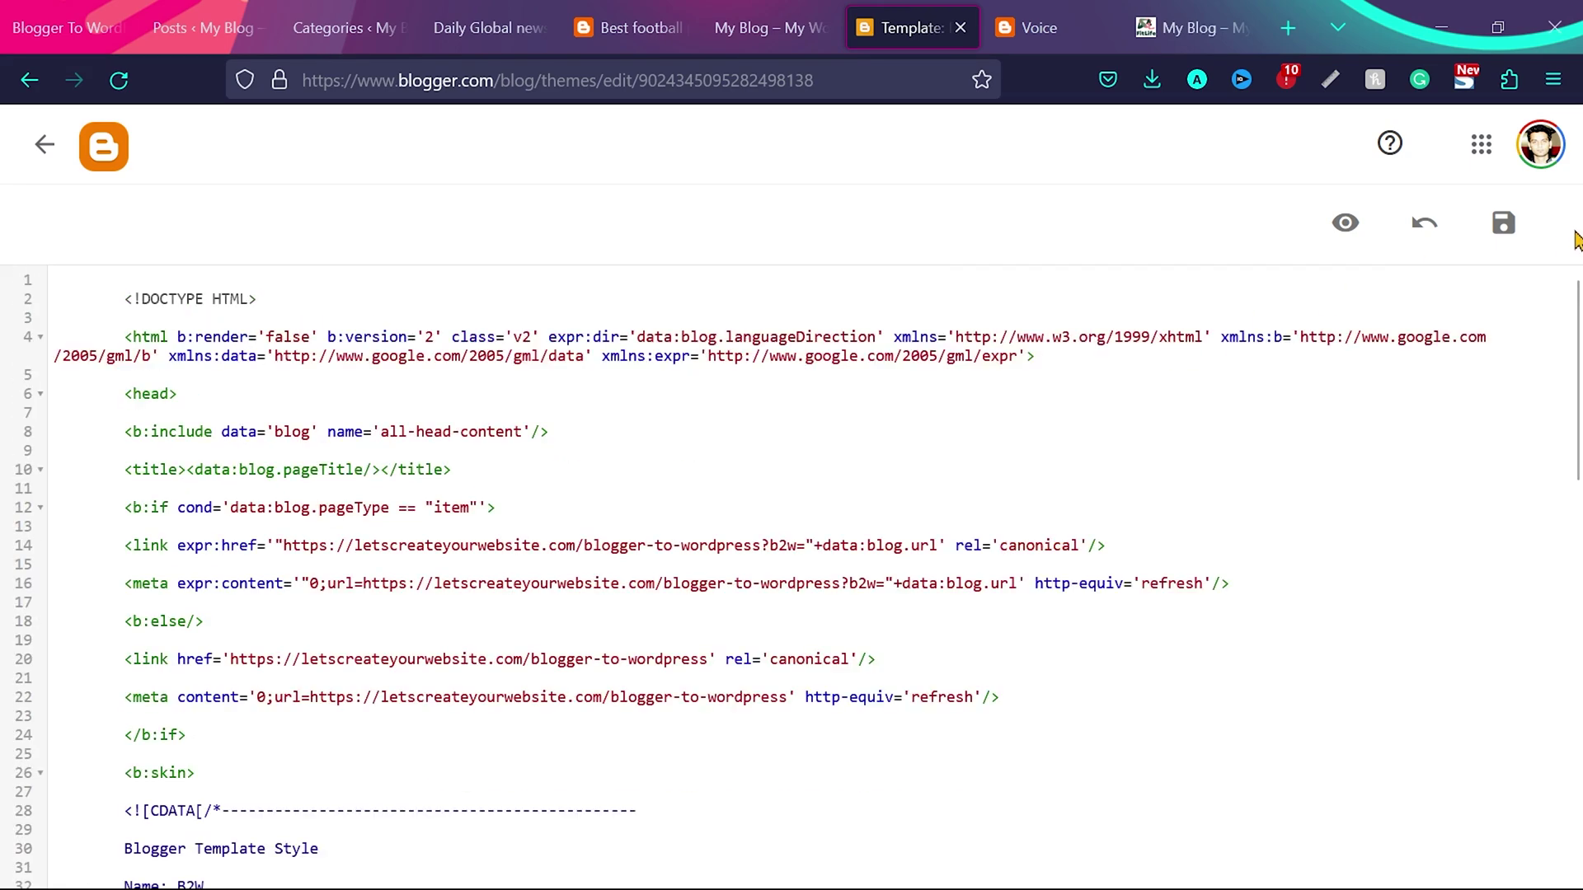
pyautogui.click(1502, 224)
pyautogui.hotkey('ctrl', 't')
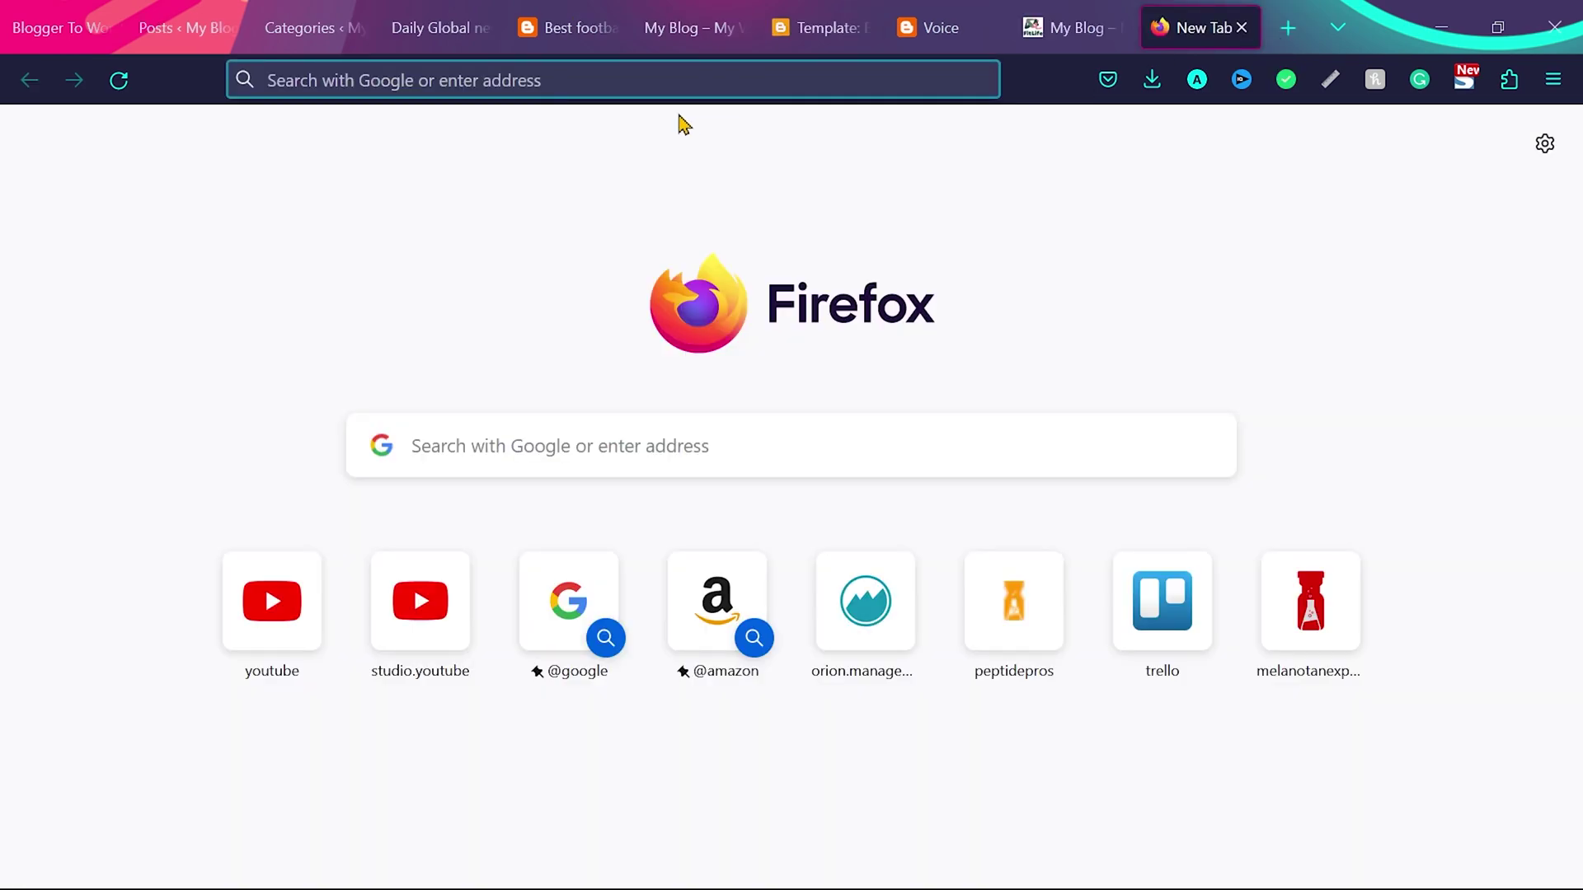
pyautogui.write('https://voice-news-latest.blogspot.com')
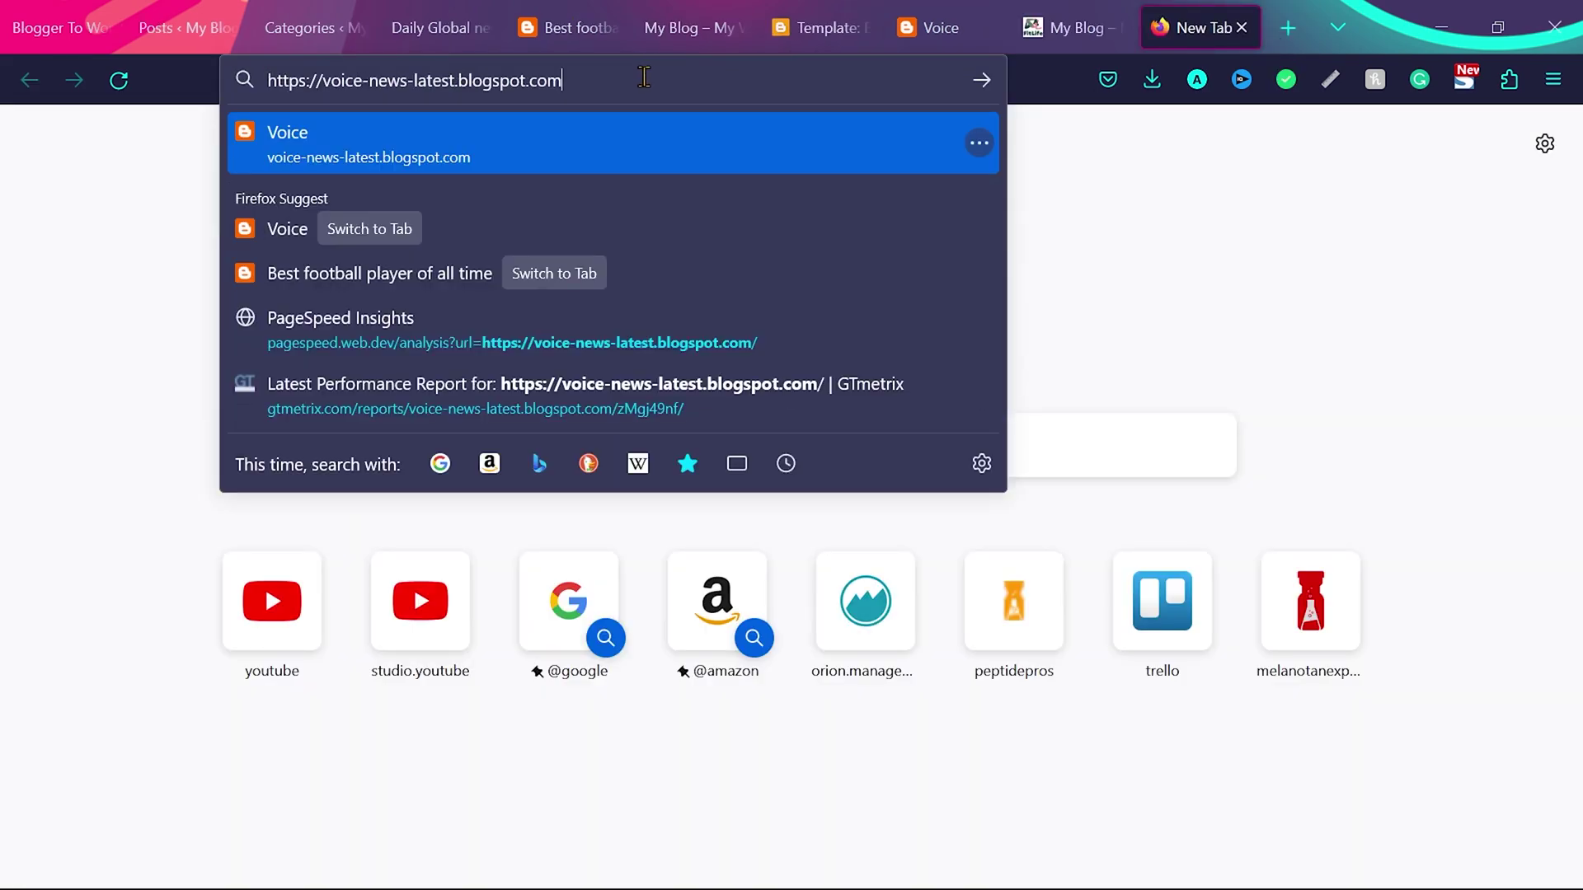
pyautogui.press('Return')
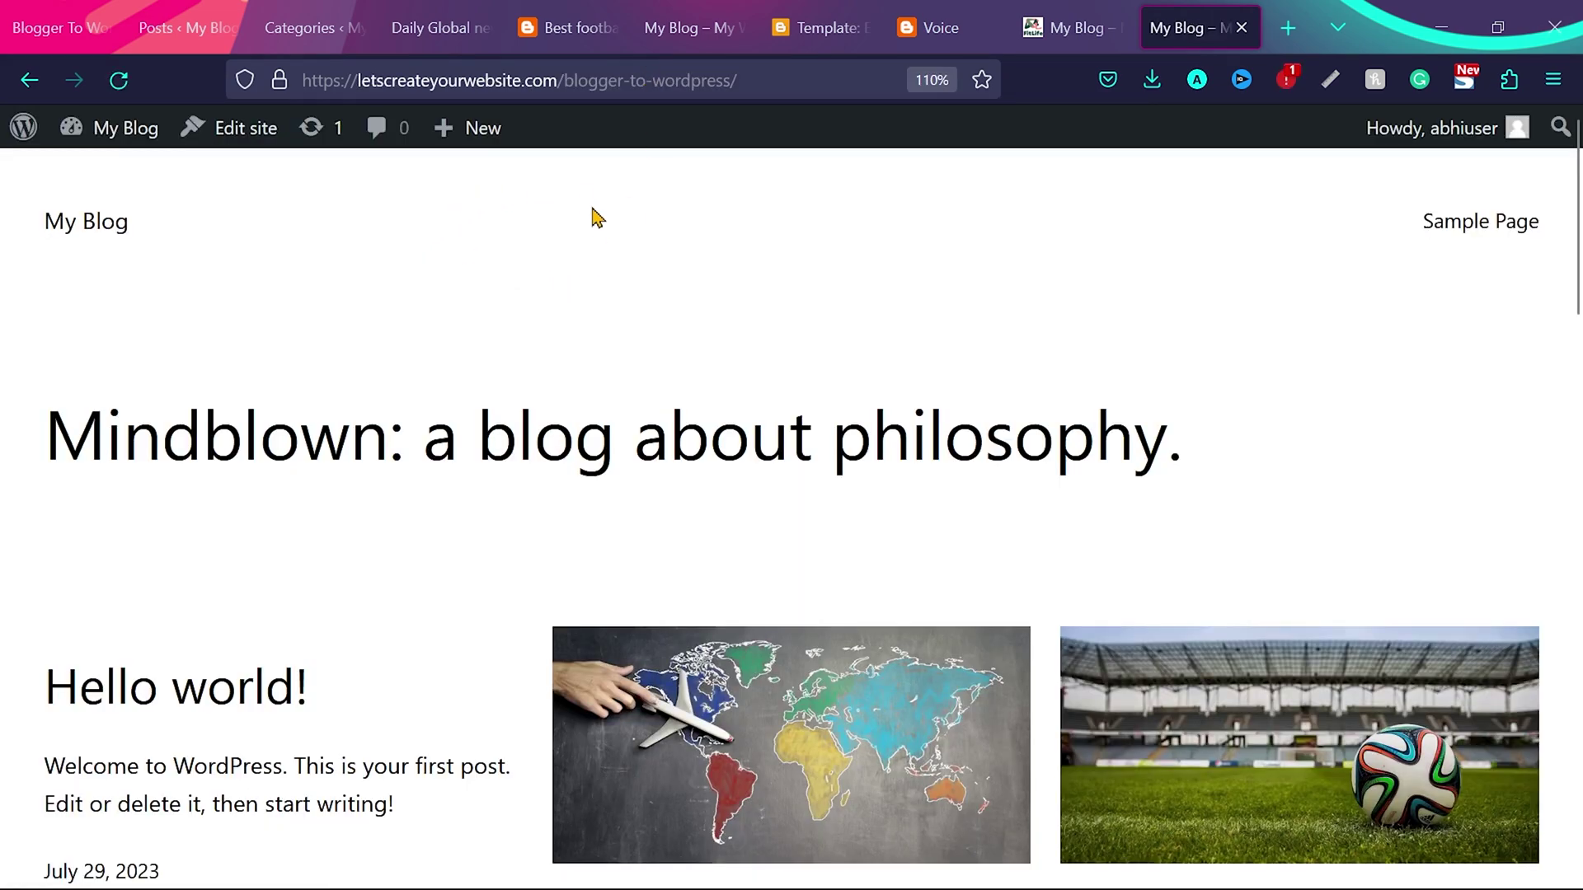
# Step: Reload the Blogger 'Best football player of all time' post to confirm it redirects to WordPress
pyautogui.hotkey('ctrl', '5')
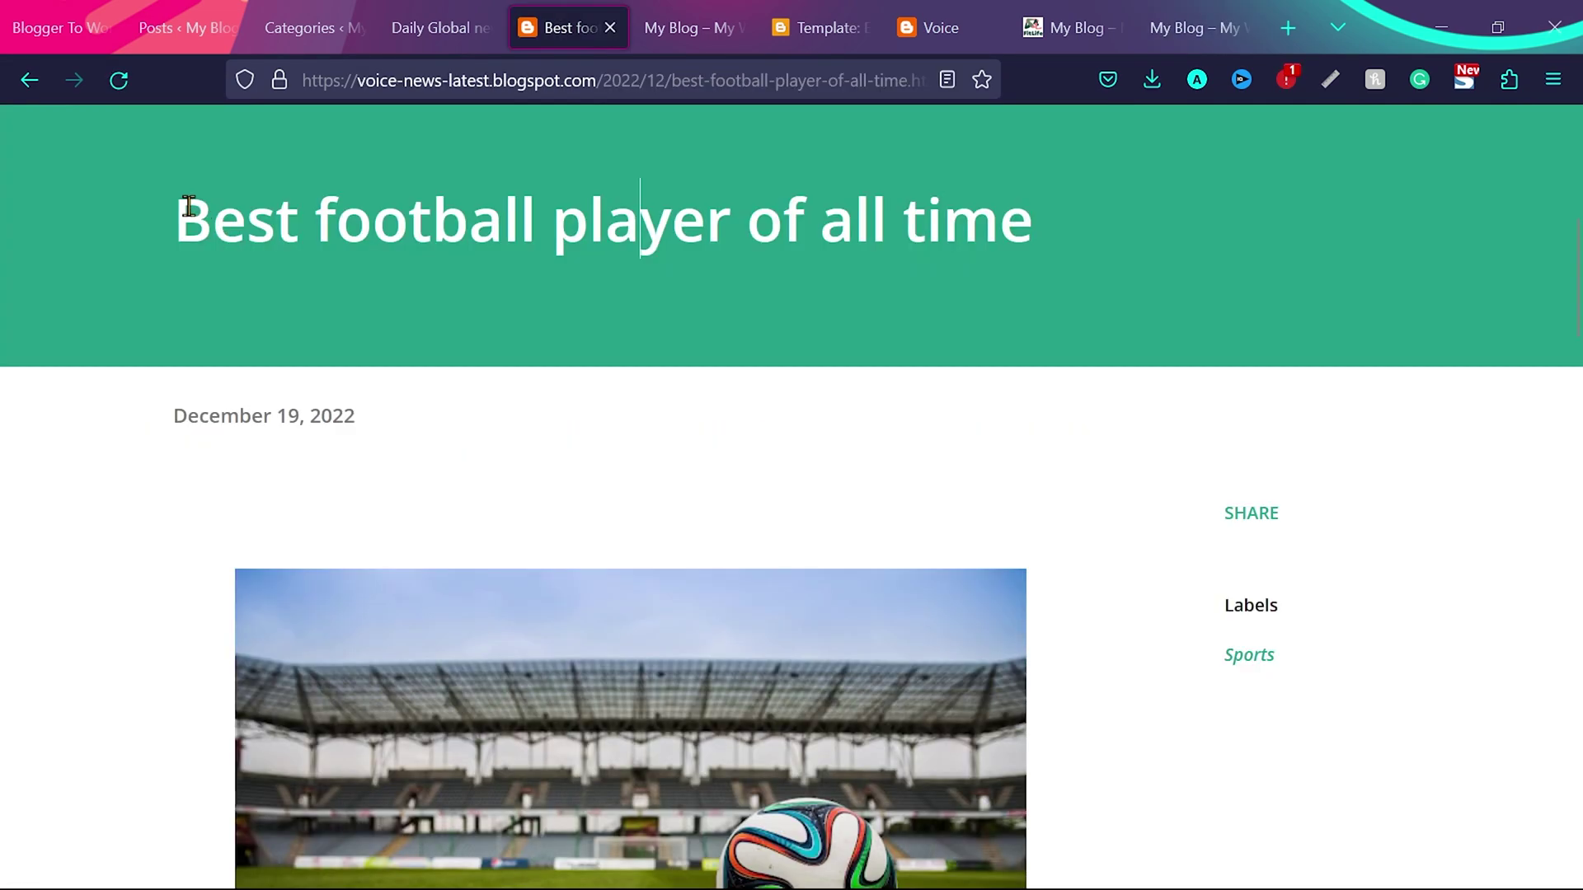
pyautogui.click(617, 74)
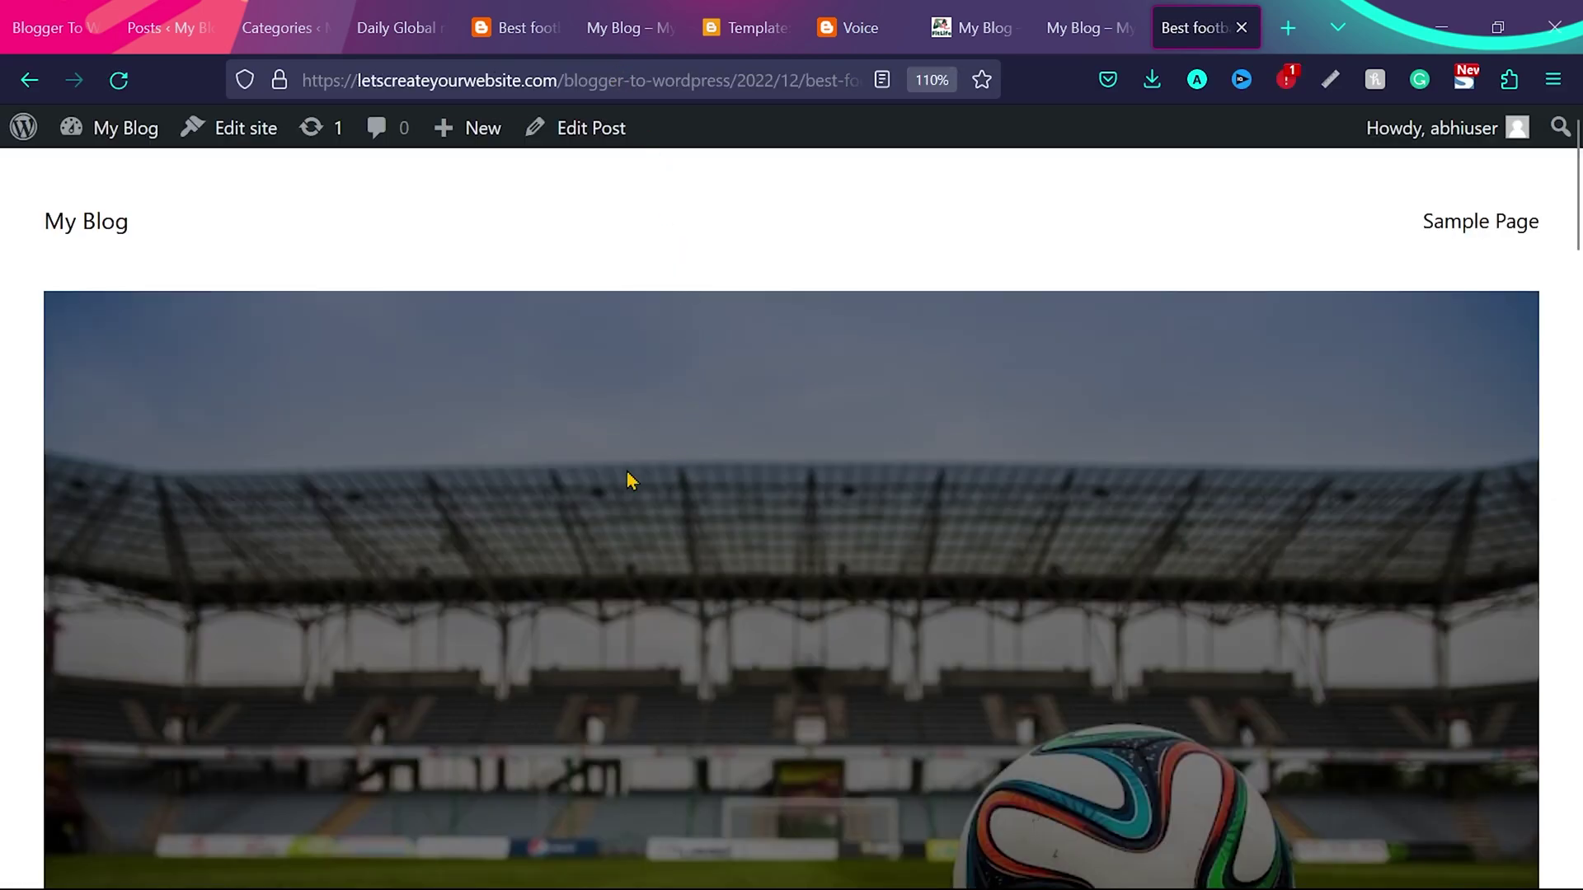
pyautogui.scroll(-10, 629, 476)
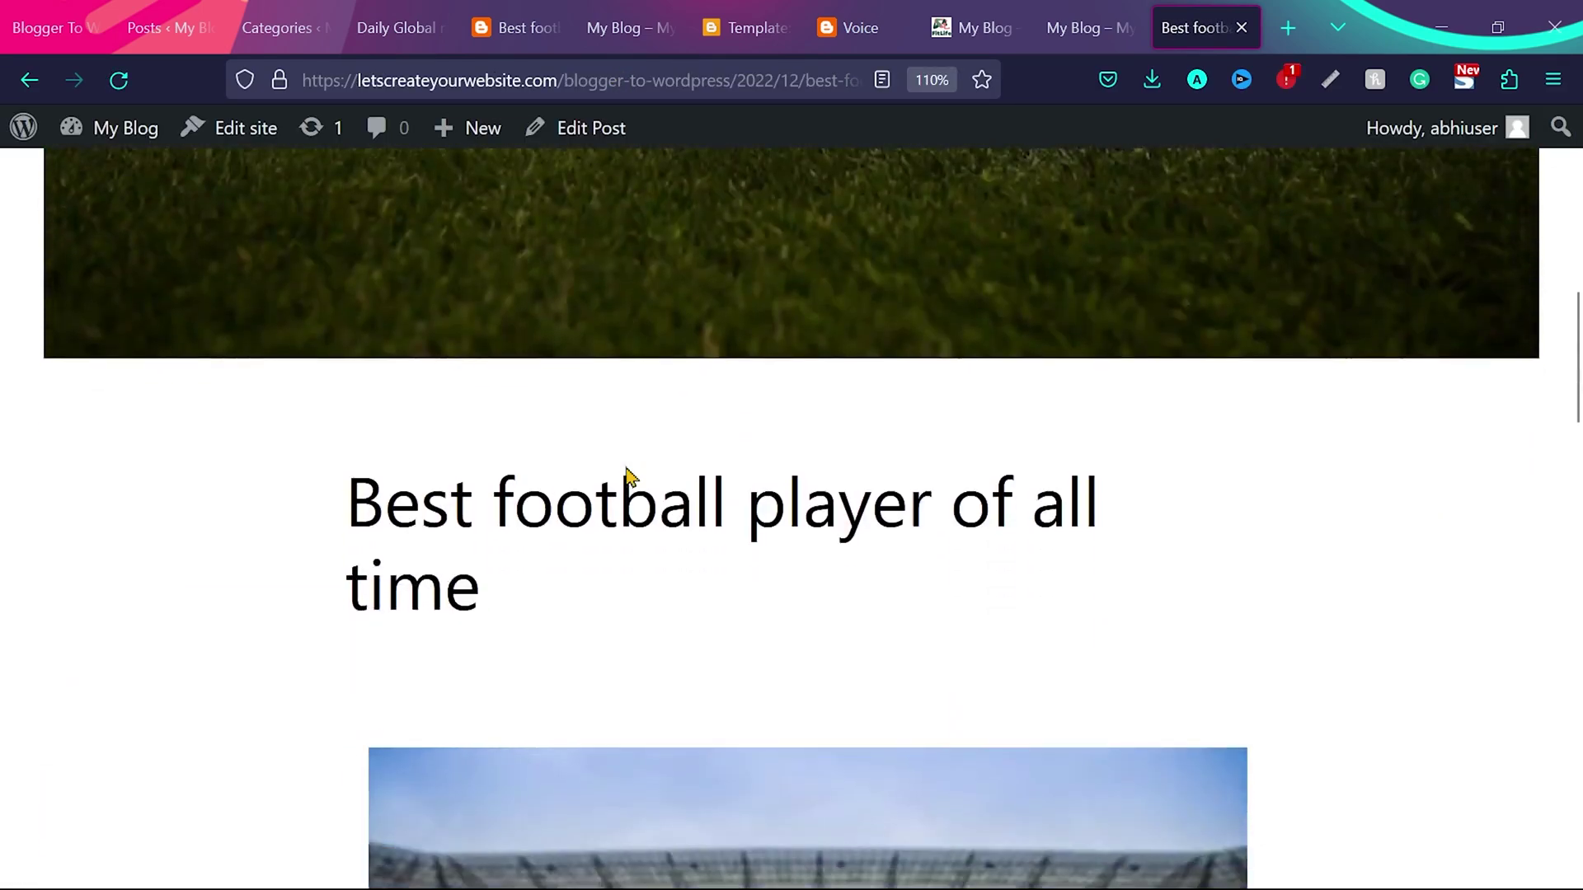
pyautogui.scroll(3, 627, 457)
pyautogui.hotkey('ctrl', 'shift', 'Tab')
pyautogui.hotkey('ctrl', 'shift', 'Tab')
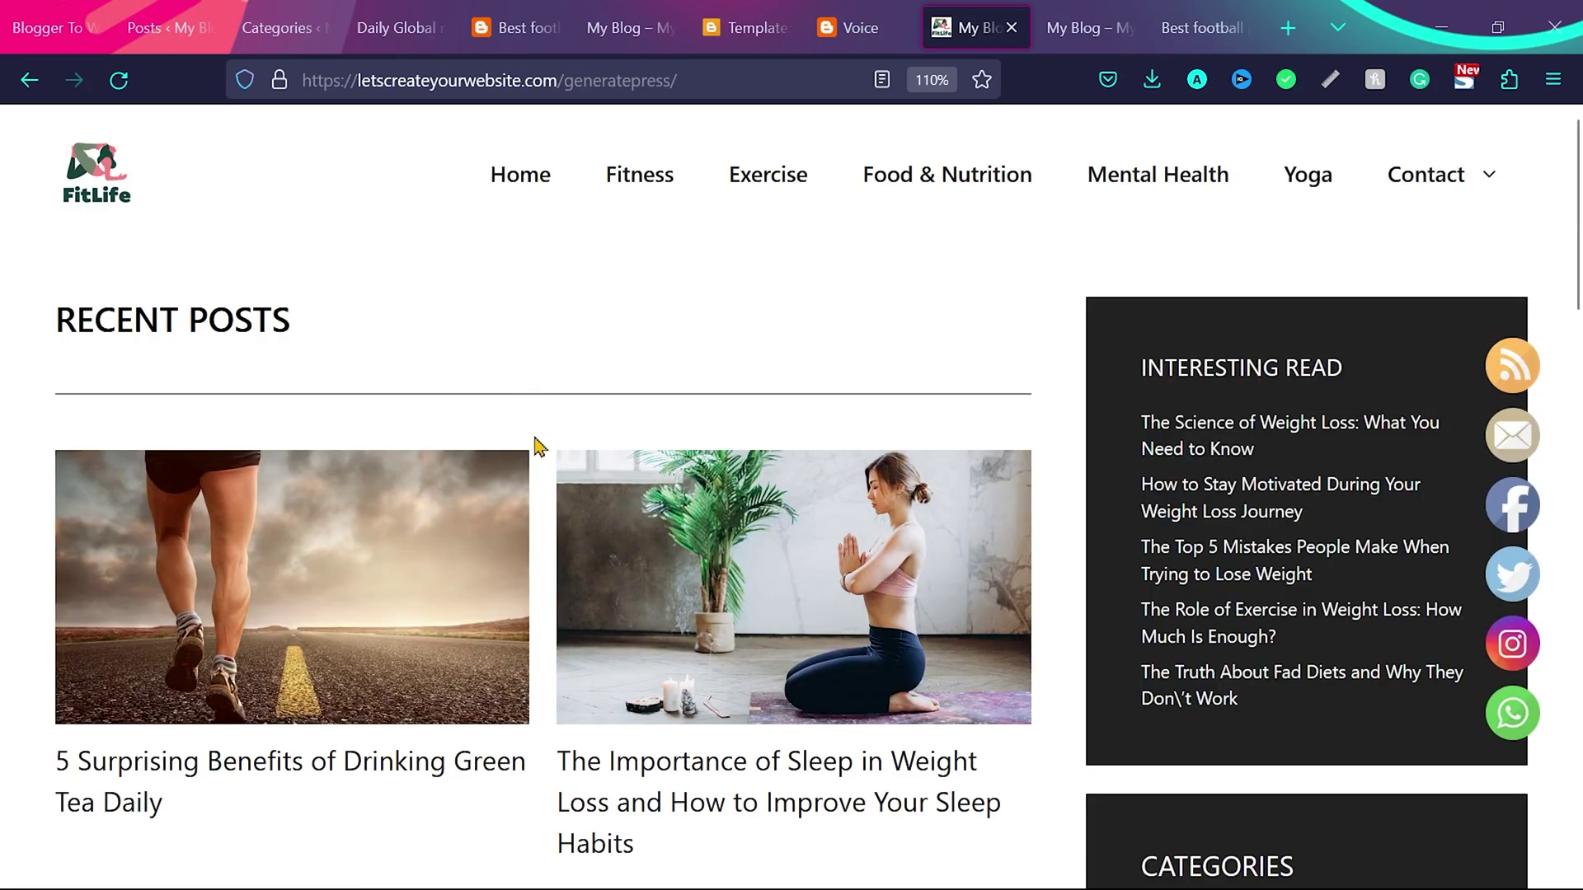